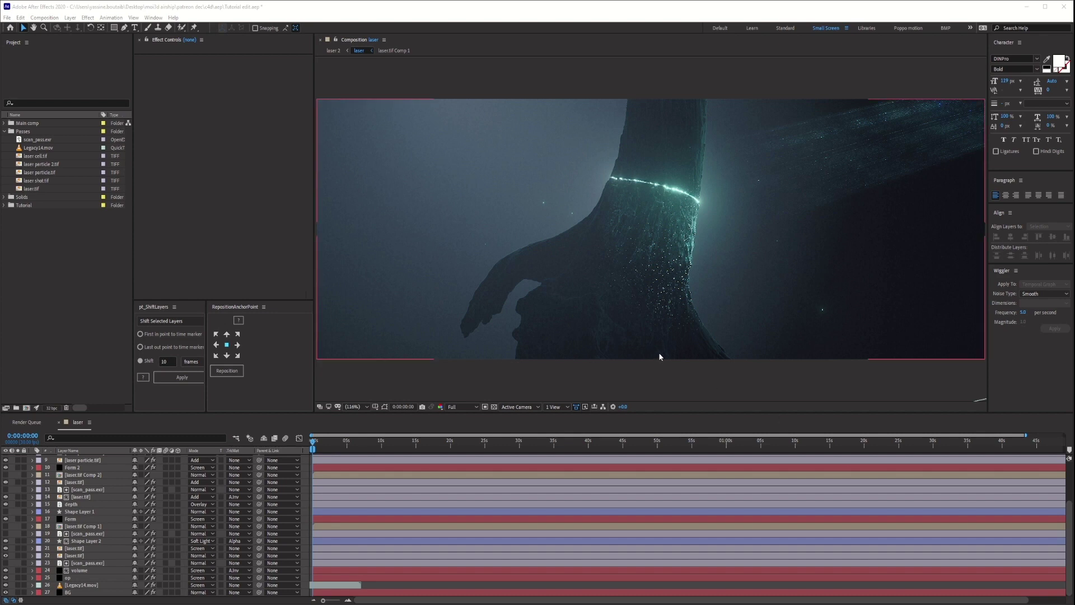
Step: Create a composition from scan_pass.exr and preview it at Full resolution
left_click(47, 141)
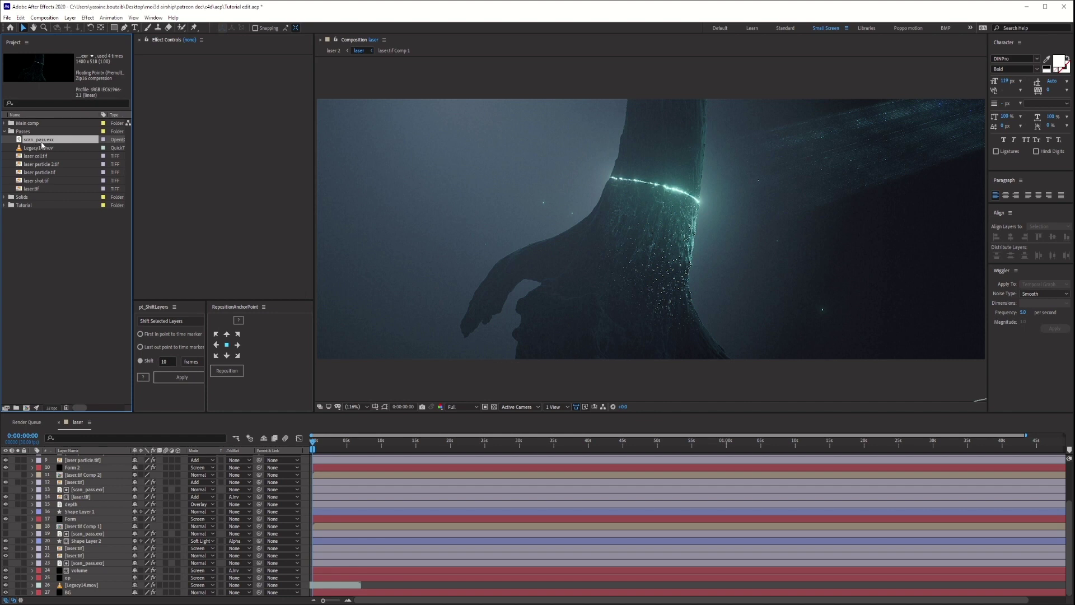
left_click_drag(37, 140, 27, 409)
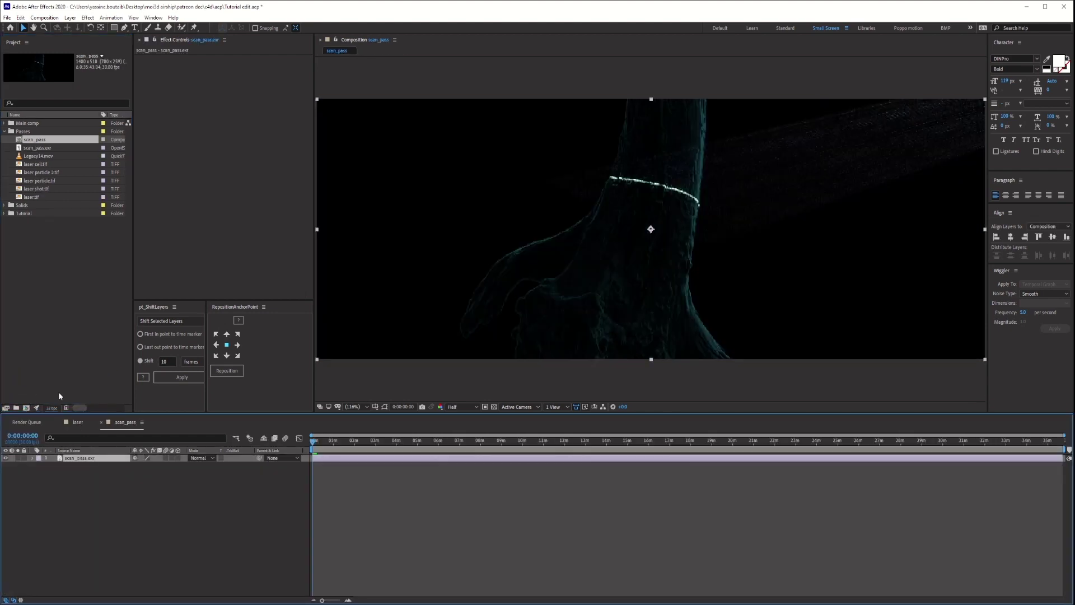
left_click(465, 407)
left_click(475, 419)
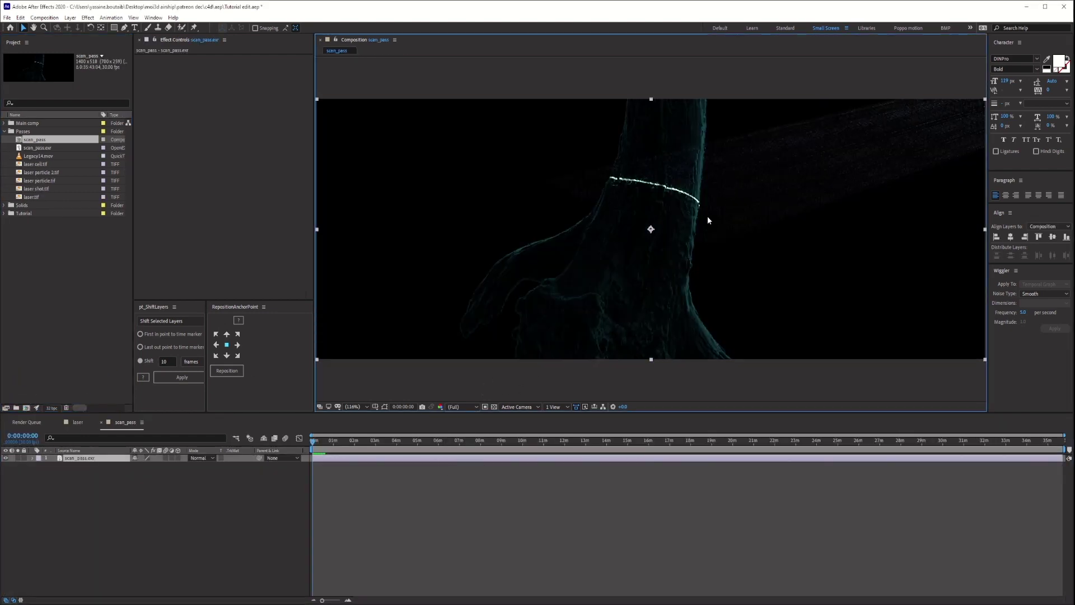
Step: Apply EXtractoR to the scan_pass.exr layer and extract its Depth pass
left_click(113, 461)
key("ctrl+space")
type("ex")
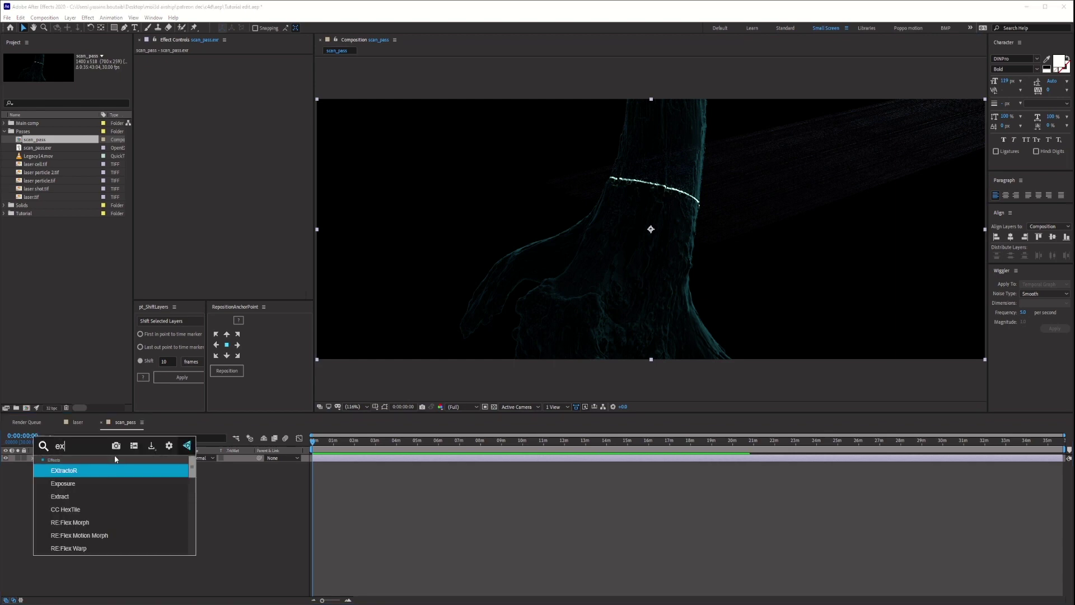
left_click(100, 470)
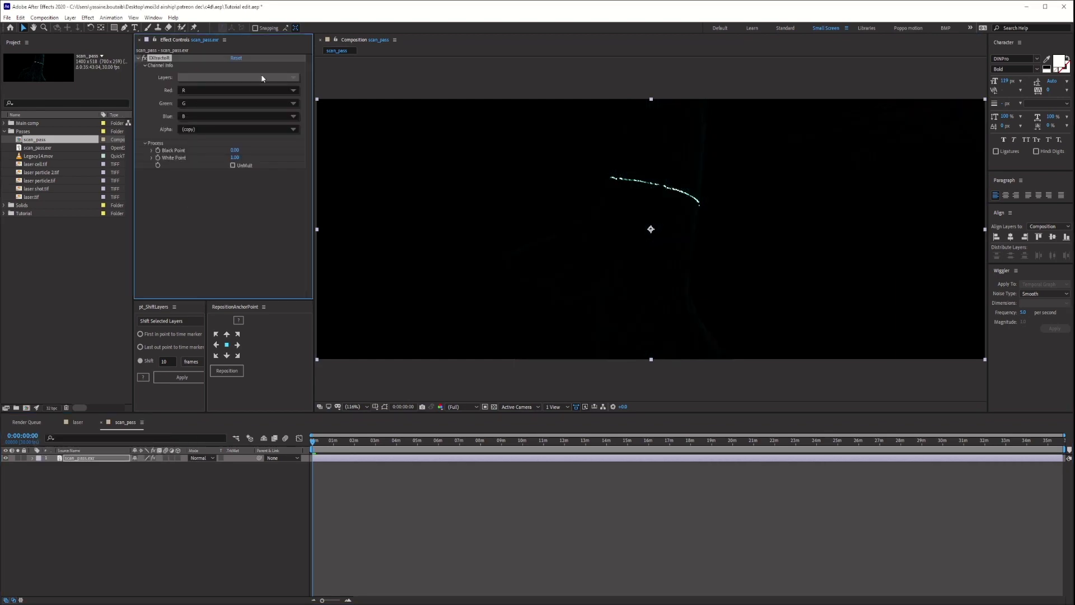
left_click(294, 78)
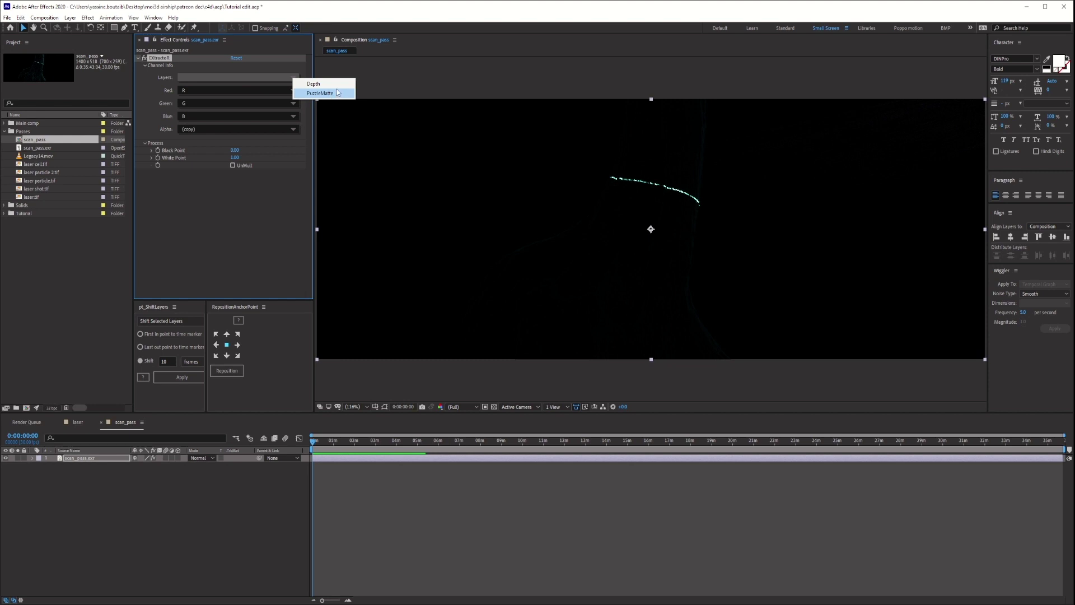
left_click(336, 84)
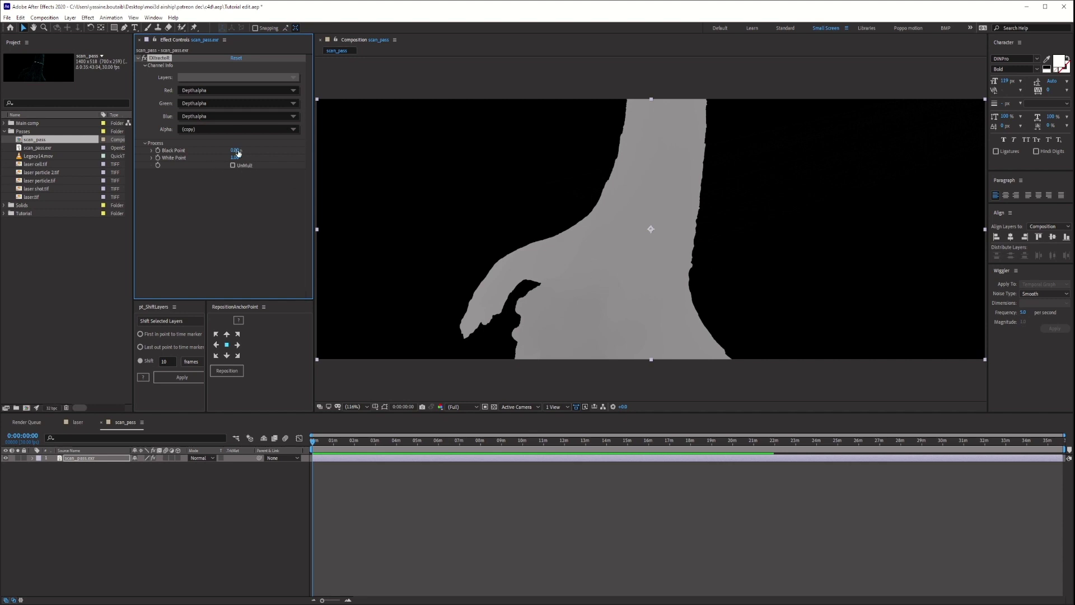
Step: Try raising EXtractoR's Black Point to about 120, then undo it to restore the matte
mouse_move(235, 150)
left_mouse_down()
mouse_move(202, 151)
mouse_move(241, 158)
left_mouse_up()
key("ctrl+z")
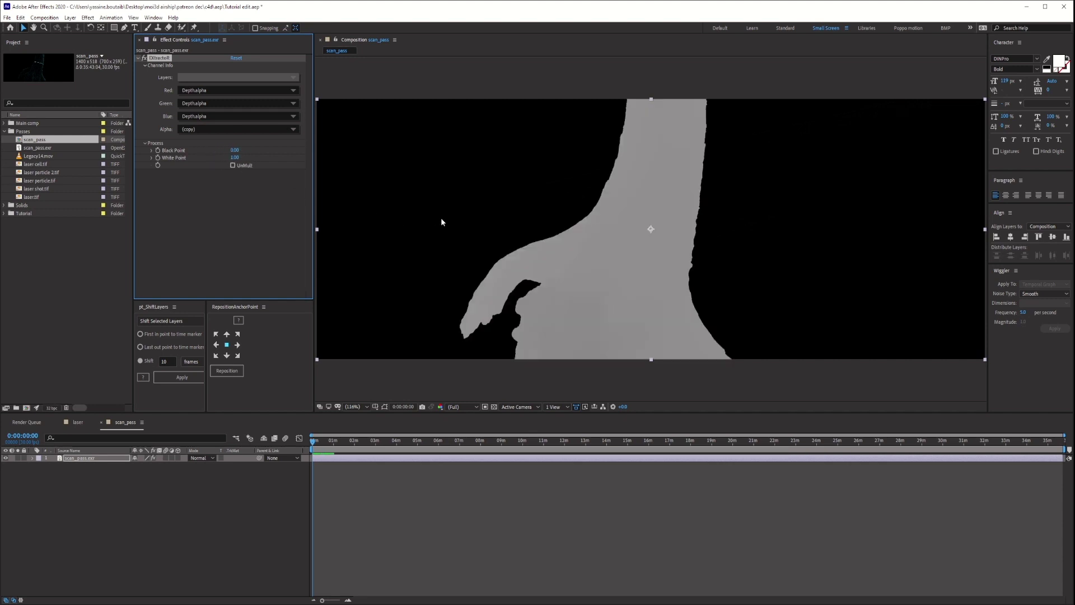
key("ctrl+space")
Step: Add Levels to the depth matte and raise its Input Black to darken it
type("leve")
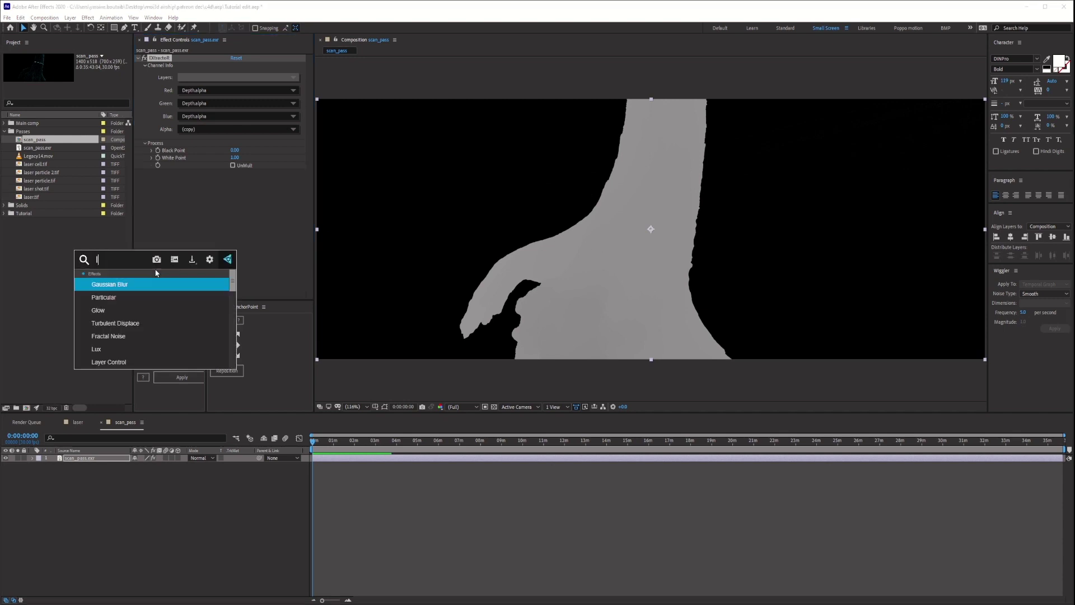
key("Return")
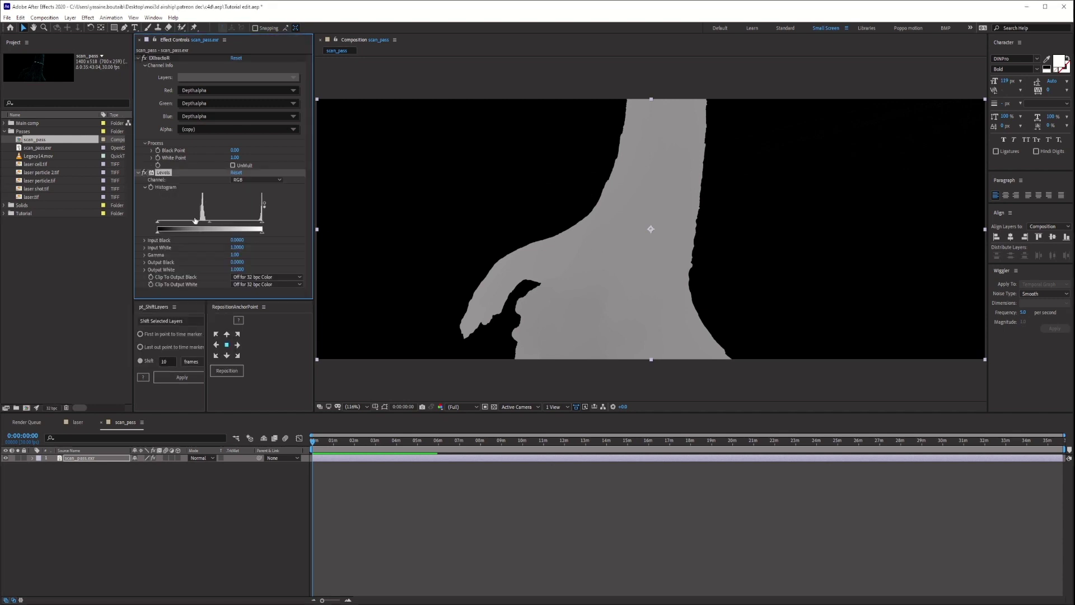
left_click_drag(158, 221, 219, 226)
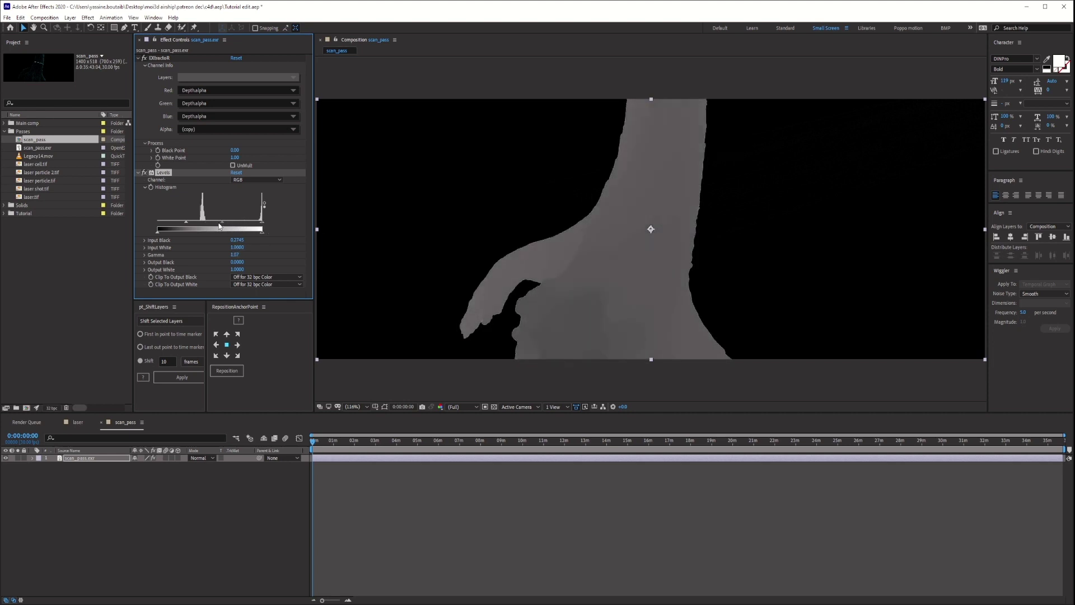
Step: Delete the Levels effect and then the scan_pass.exr layer
left_click(162, 172)
key("Delete")
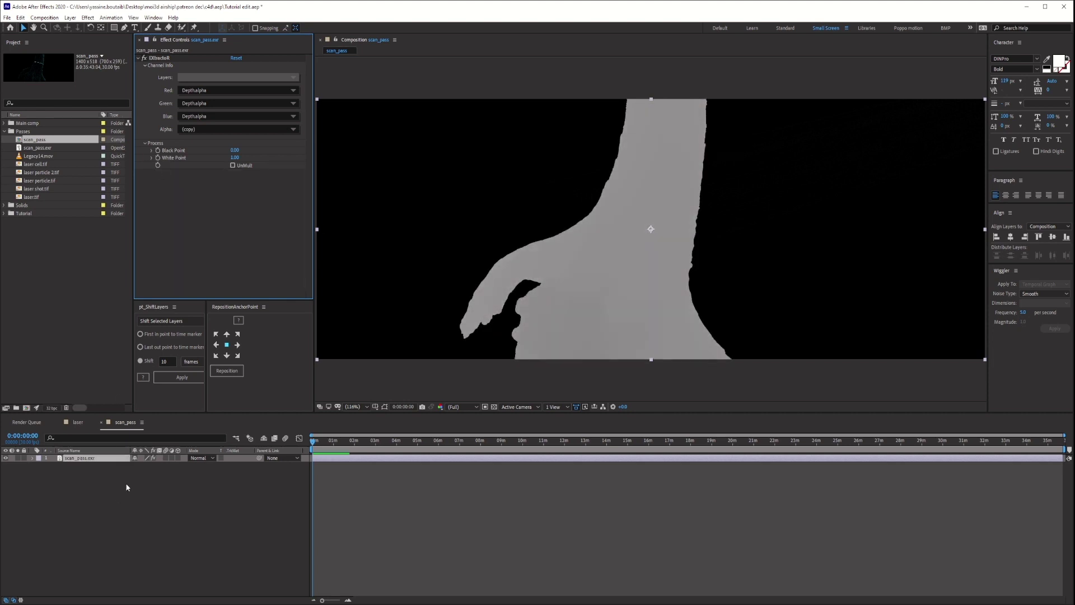
key("Delete")
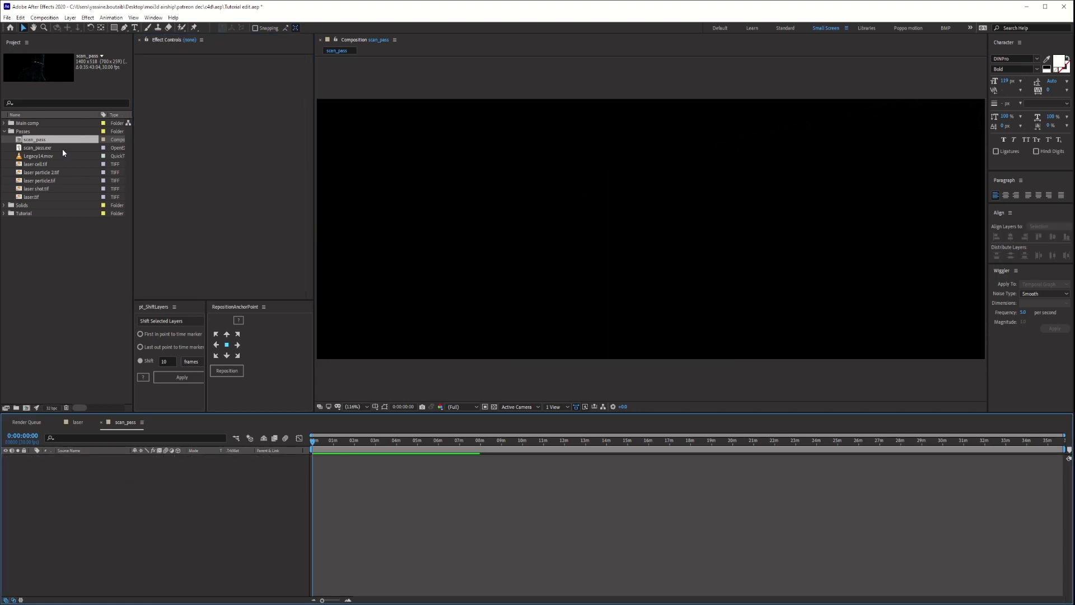
left_click(50, 156)
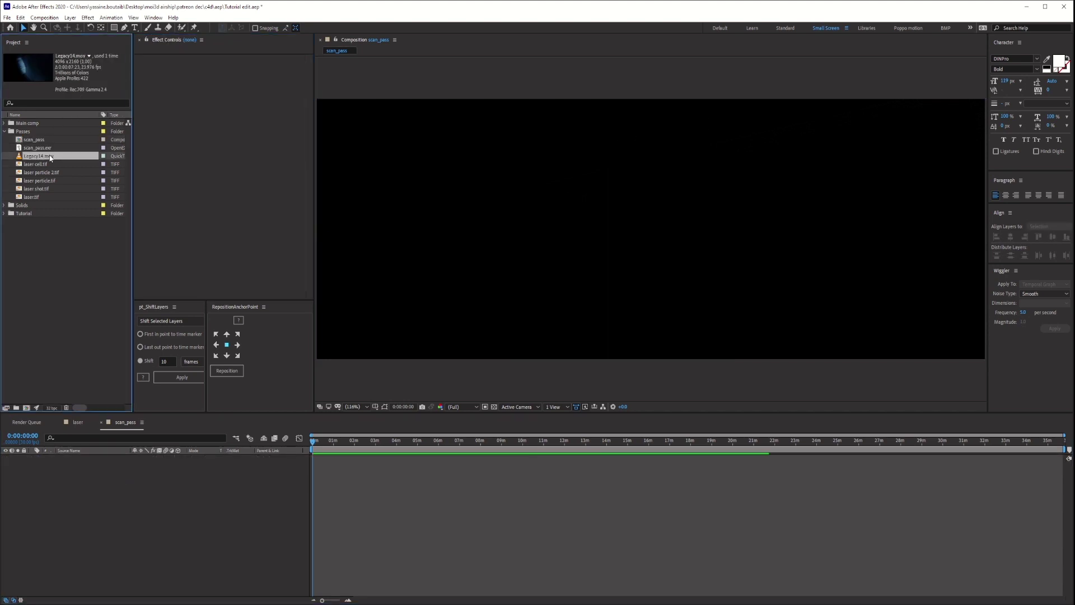
double_click(49, 156)
left_click_drag(158, 462, 244, 471)
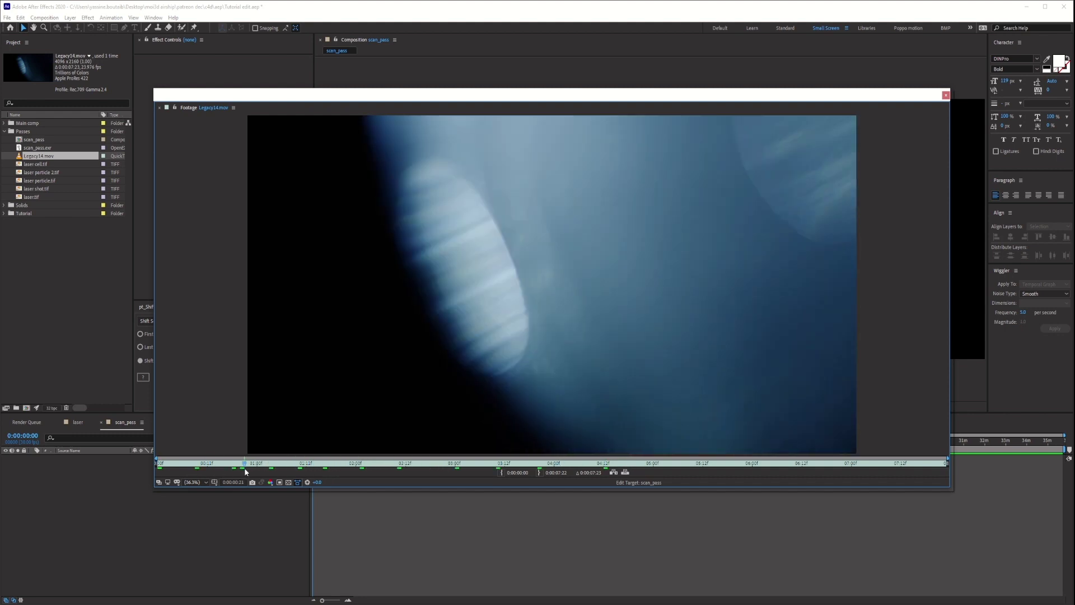
left_click(946, 95)
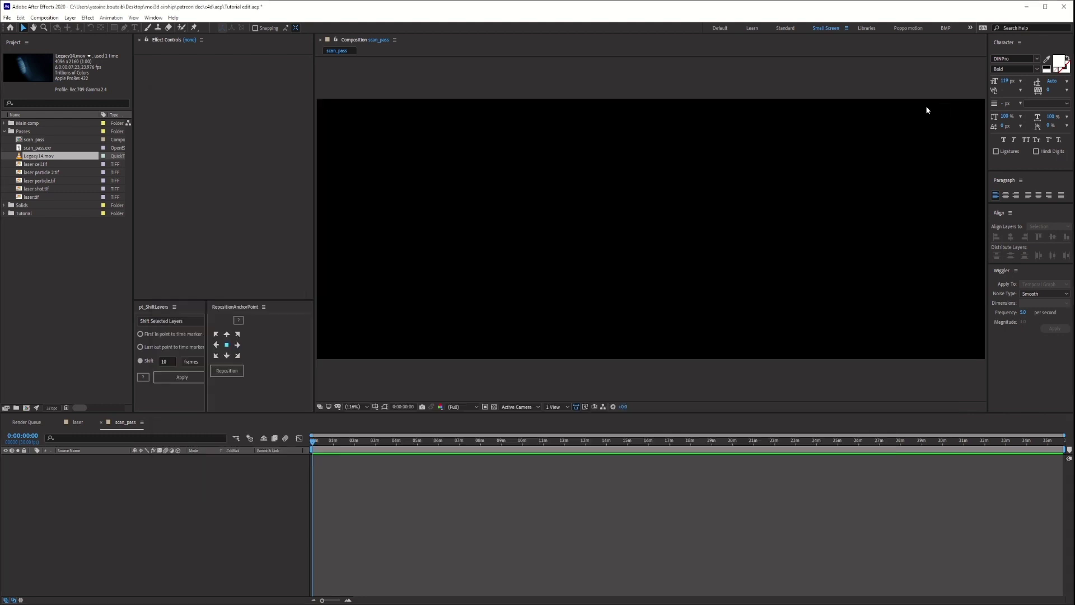
double_click(43, 165)
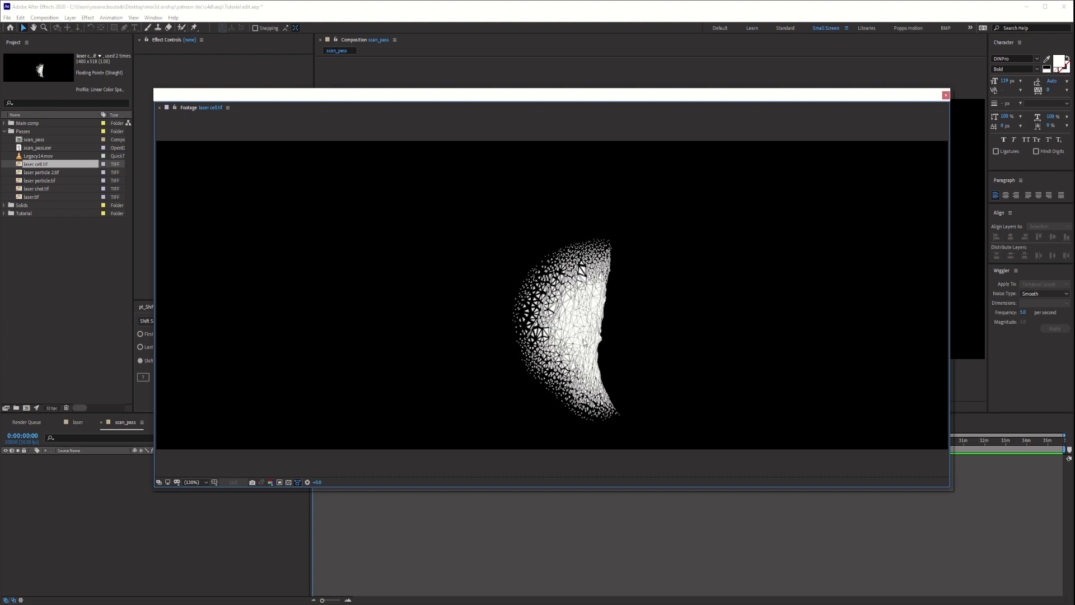
left_click(946, 95)
left_click(63, 173)
double_click(63, 174)
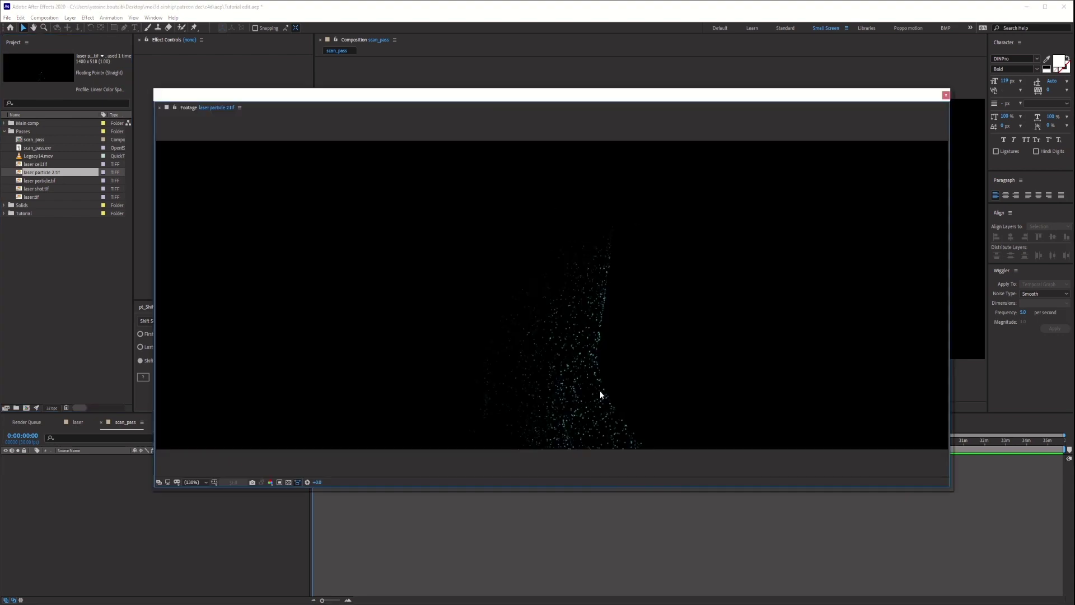
left_click(946, 94)
left_click(47, 181)
double_click(48, 181)
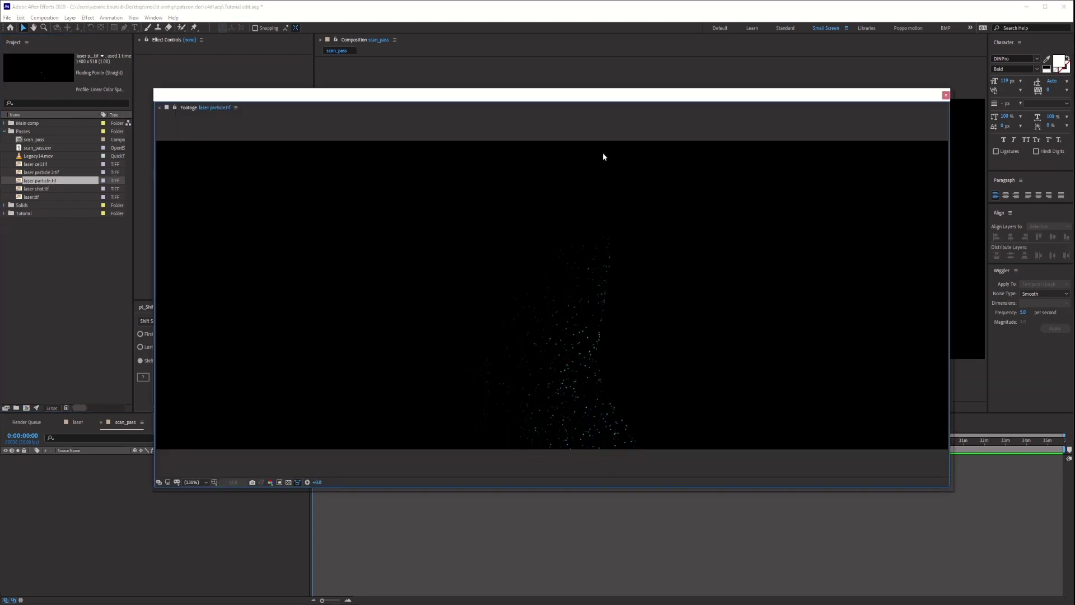
left_click(946, 95)
double_click(61, 190)
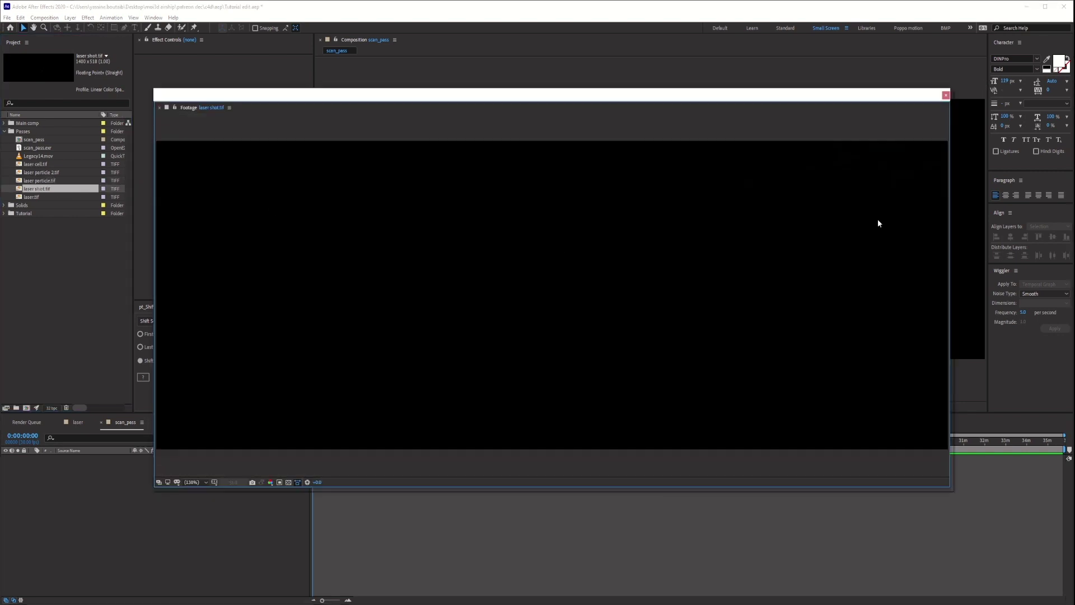
left_click_drag(317, 482, 369, 482)
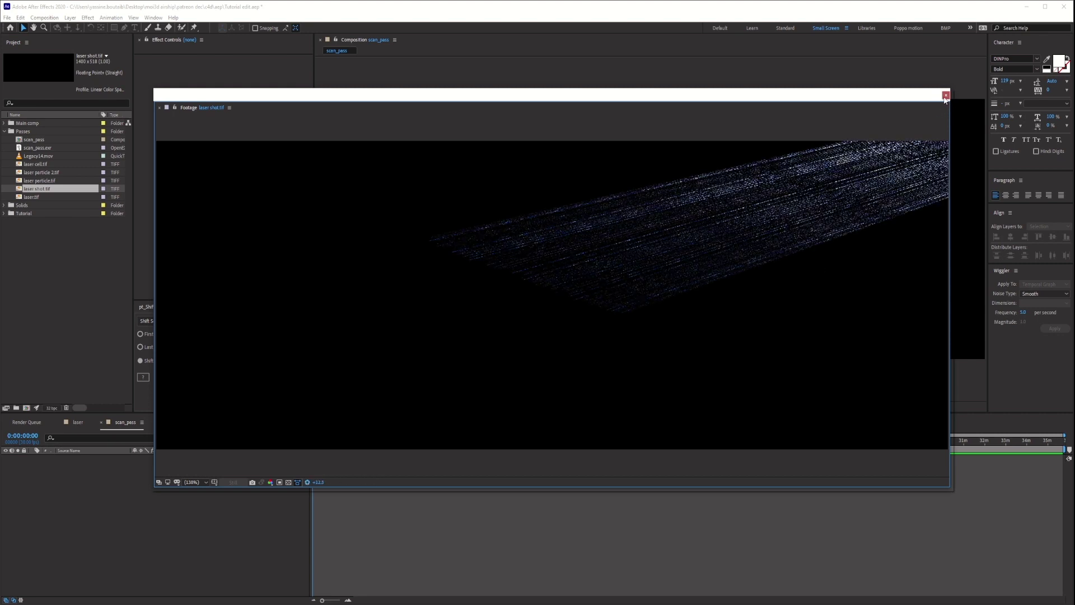
left_click(946, 95)
double_click(32, 196)
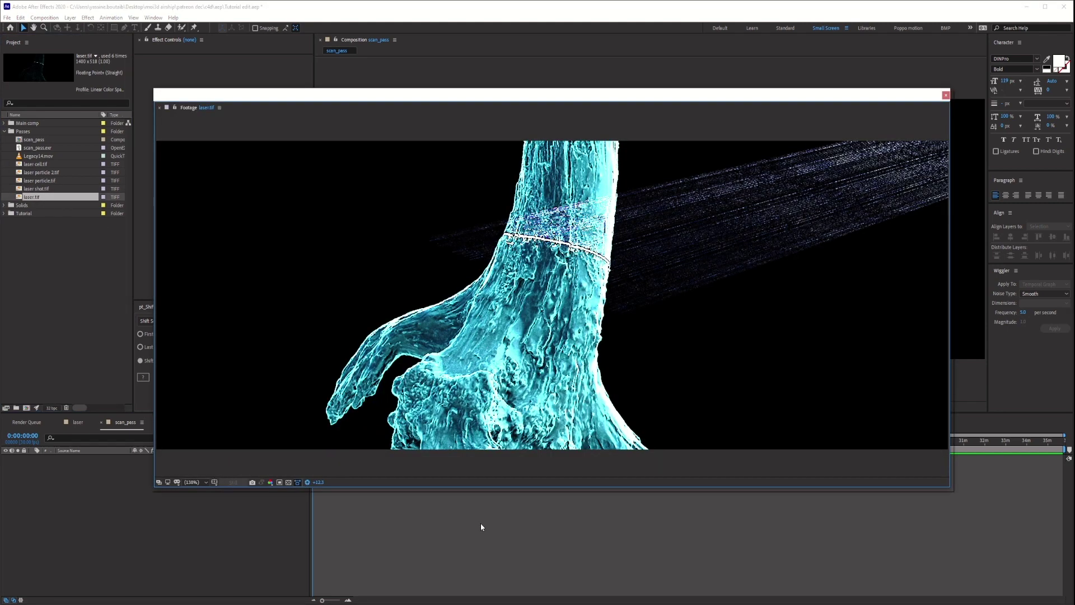
left_click(307, 482)
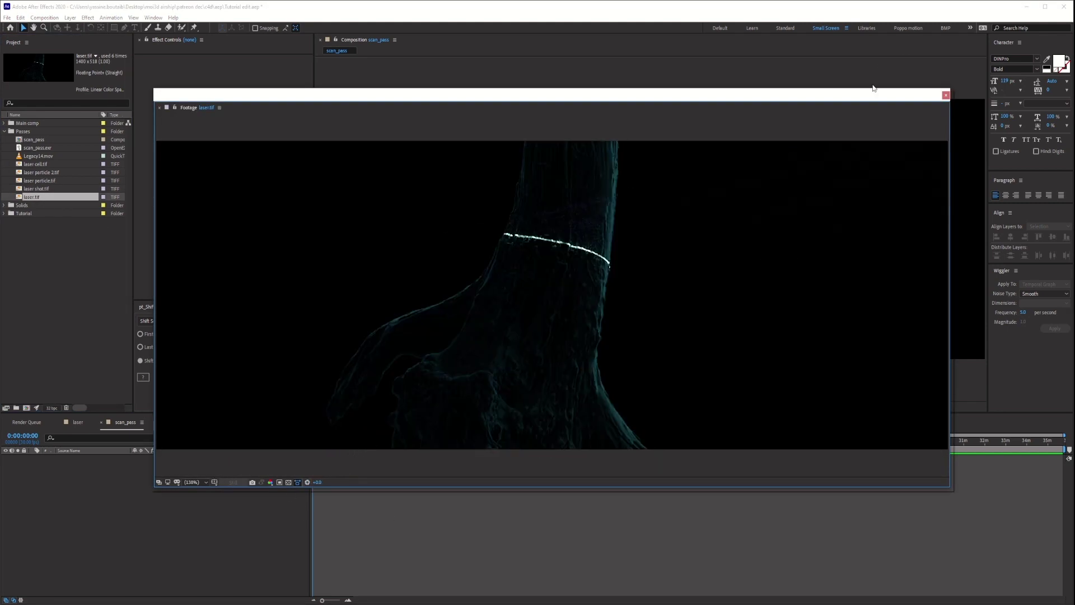
left_click(945, 94)
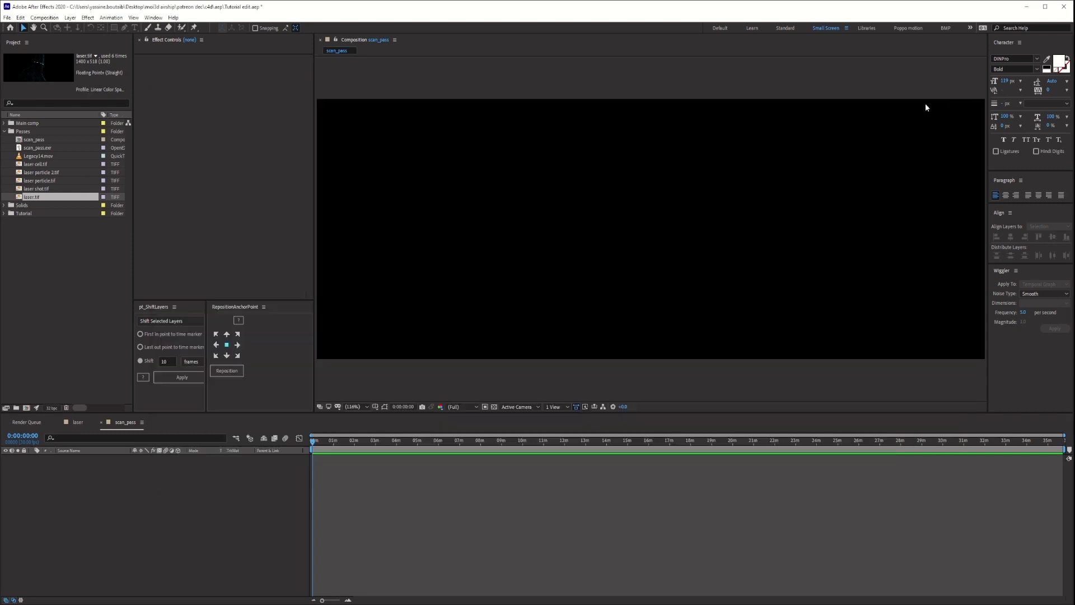
left_click(101, 421)
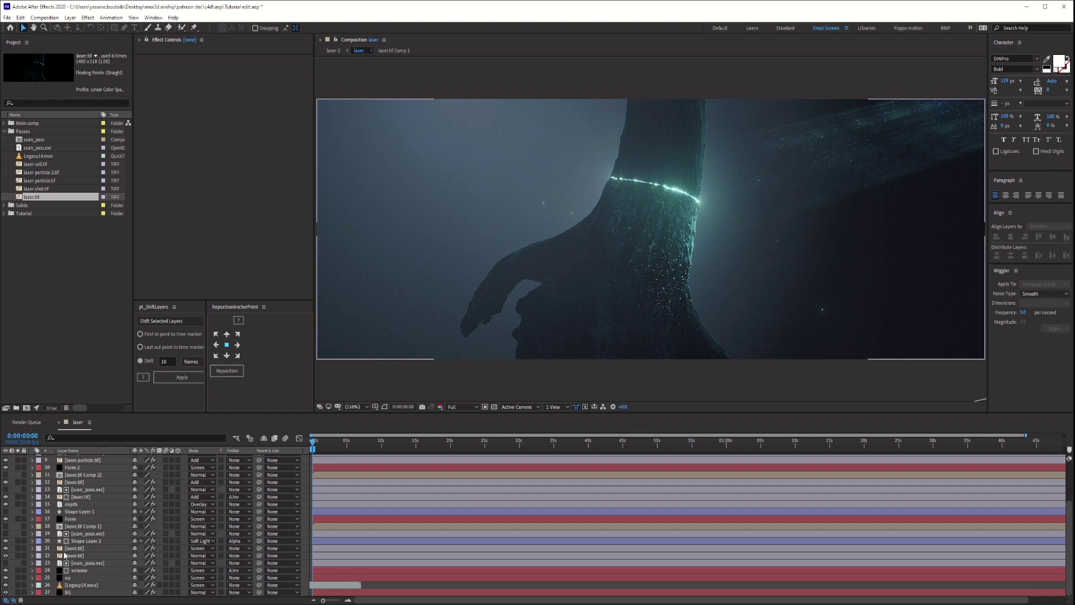
Step: Solo layer 22 and briefly toggle the transparency checkerboard on and off
left_click(81, 585)
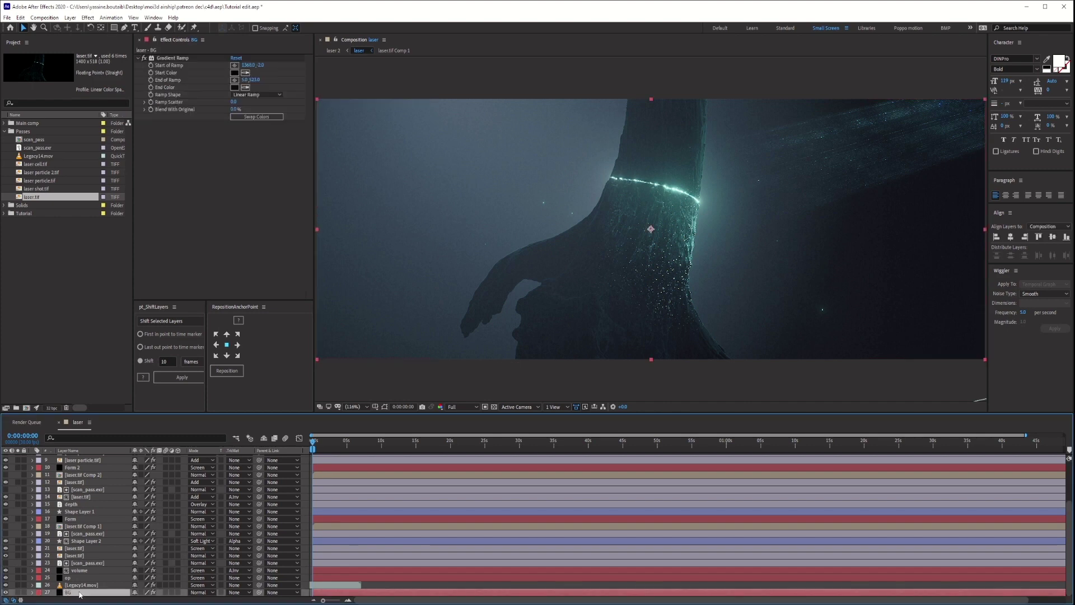
left_click(18, 555)
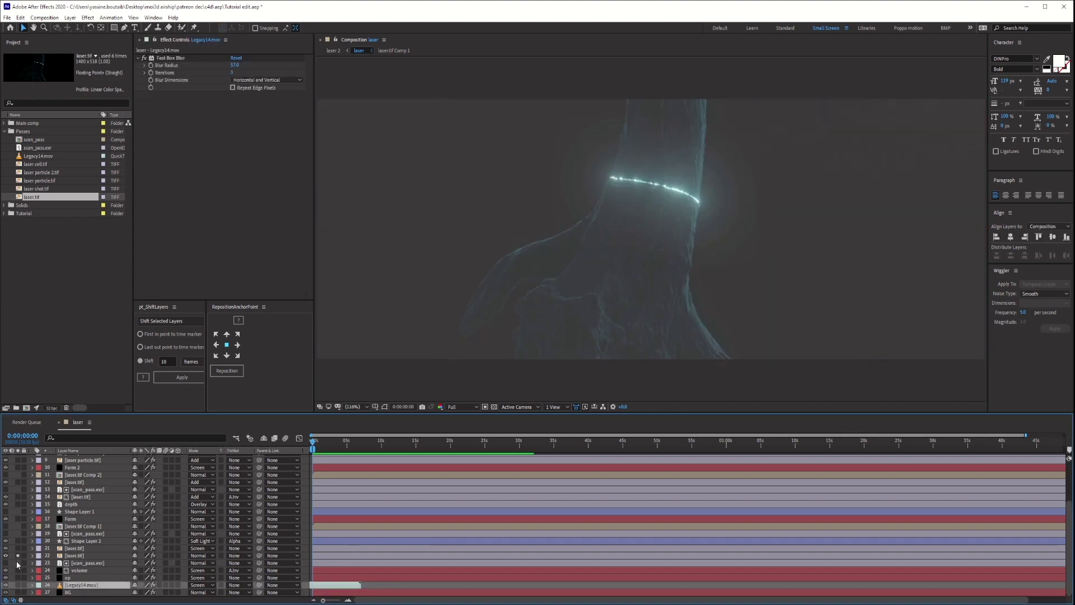
left_click(494, 407)
left_click(494, 407)
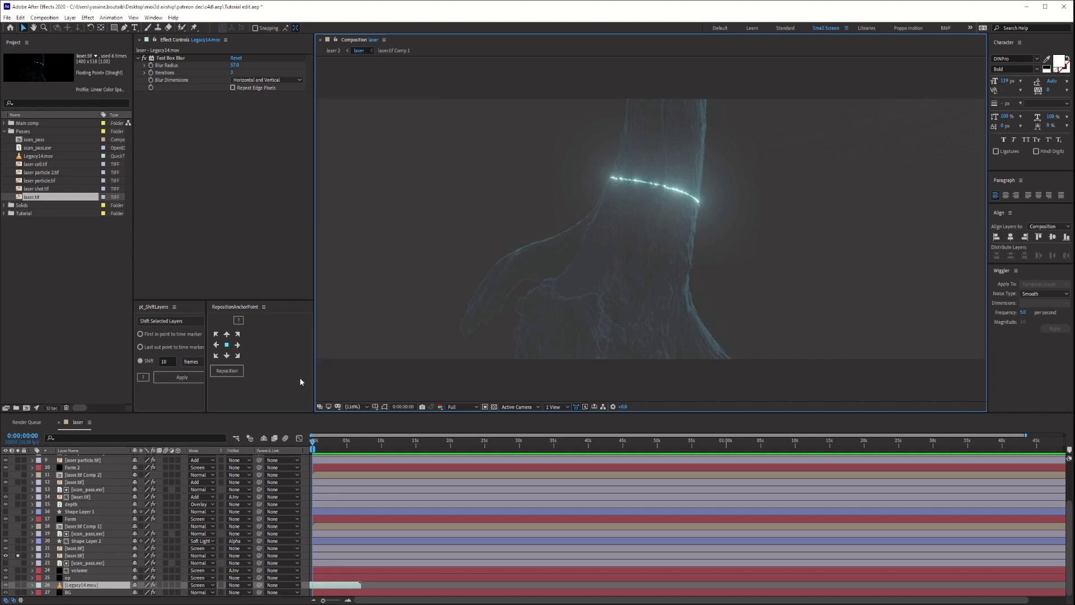
left_click(146, 60)
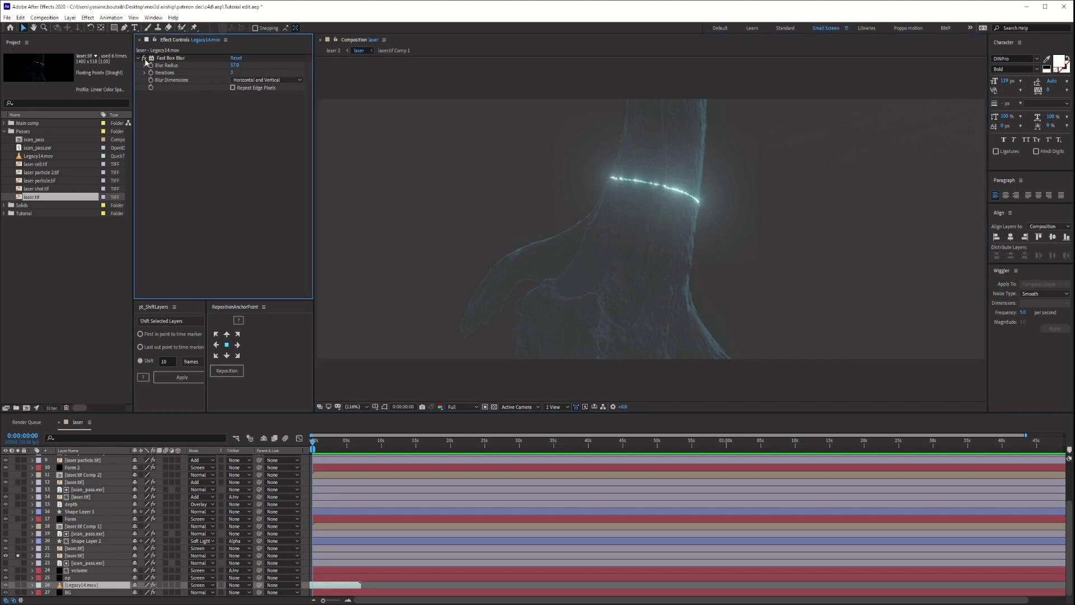
Step: Switch off the laser layer's Curves and Deep Glow, and make the BG layer visible
left_click(79, 555)
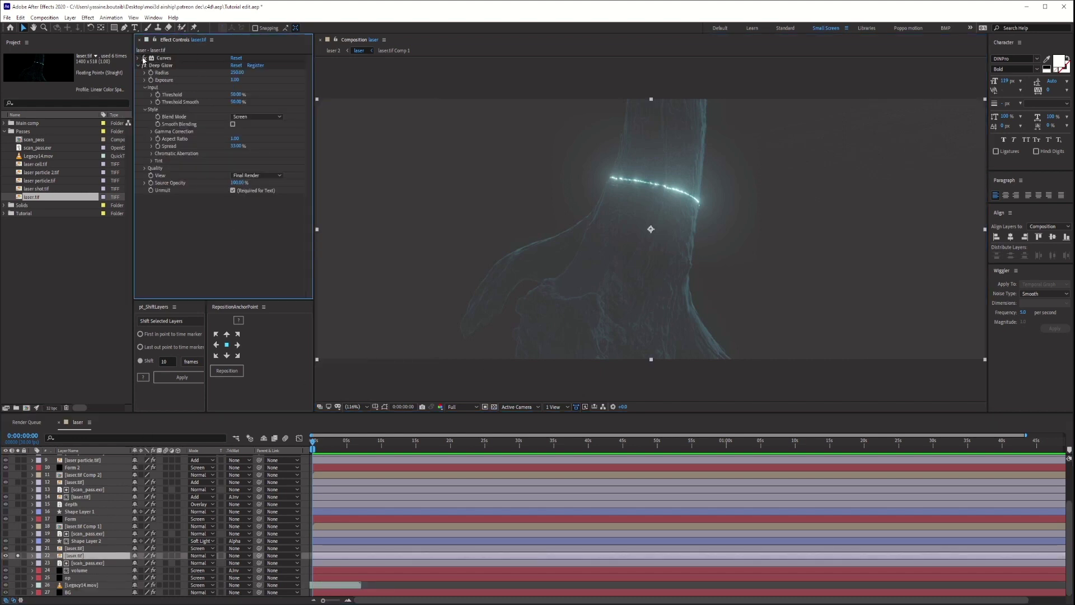
left_click(144, 58)
left_click(144, 65)
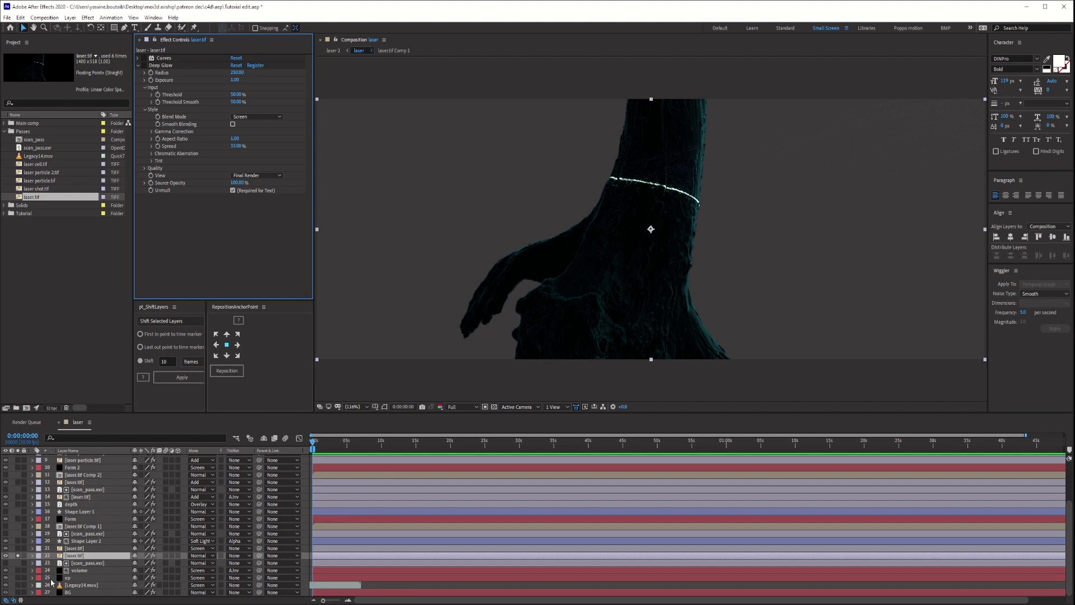
left_click(18, 593)
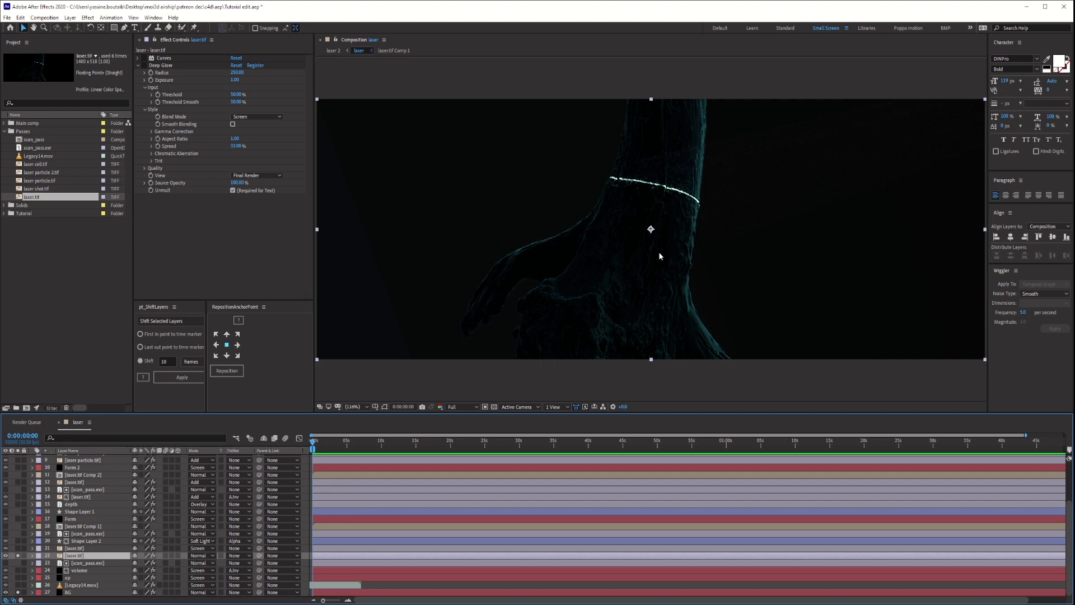
left_click(88, 593)
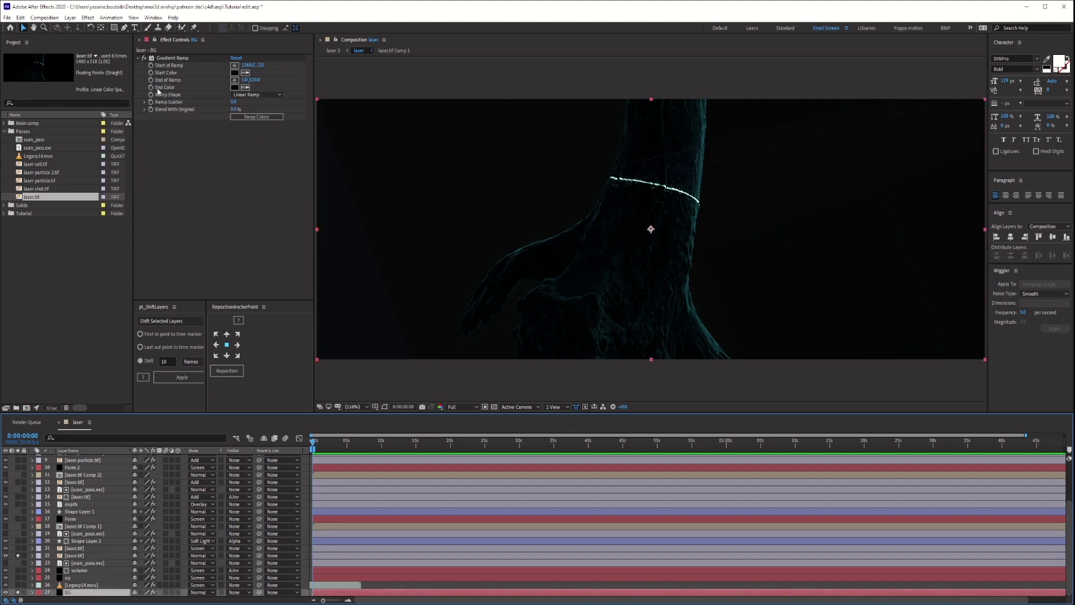
left_click(178, 59)
left_click(234, 73)
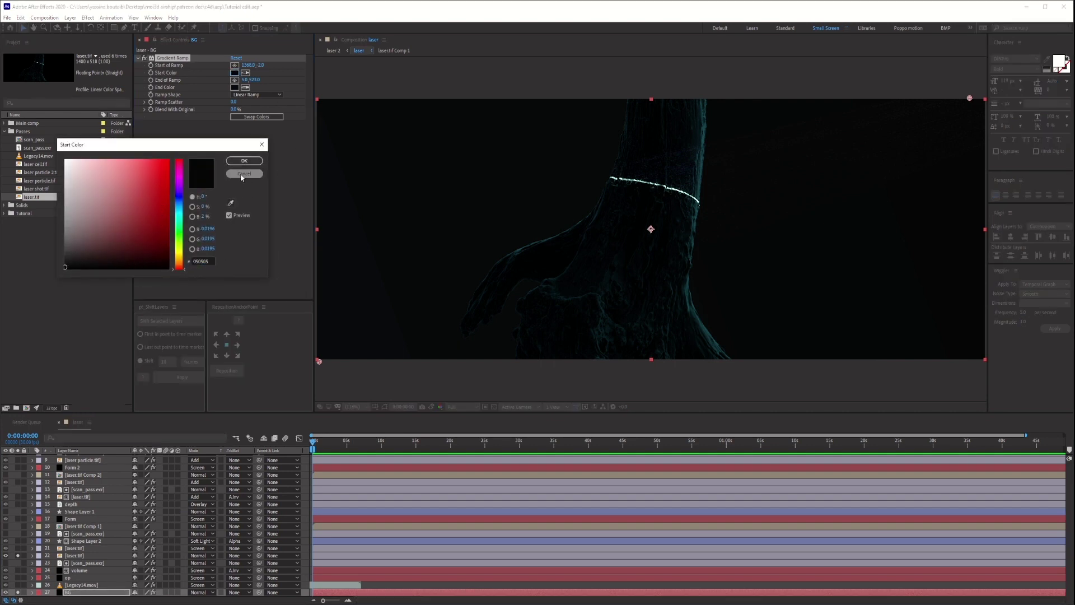
left_click(244, 174)
left_click(235, 87)
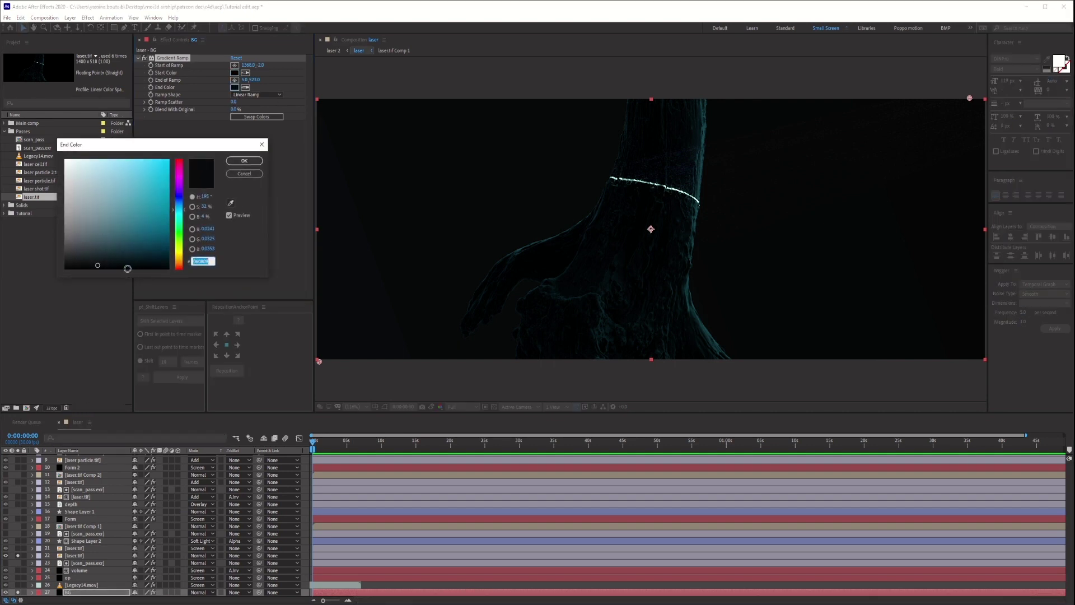
left_click(244, 173)
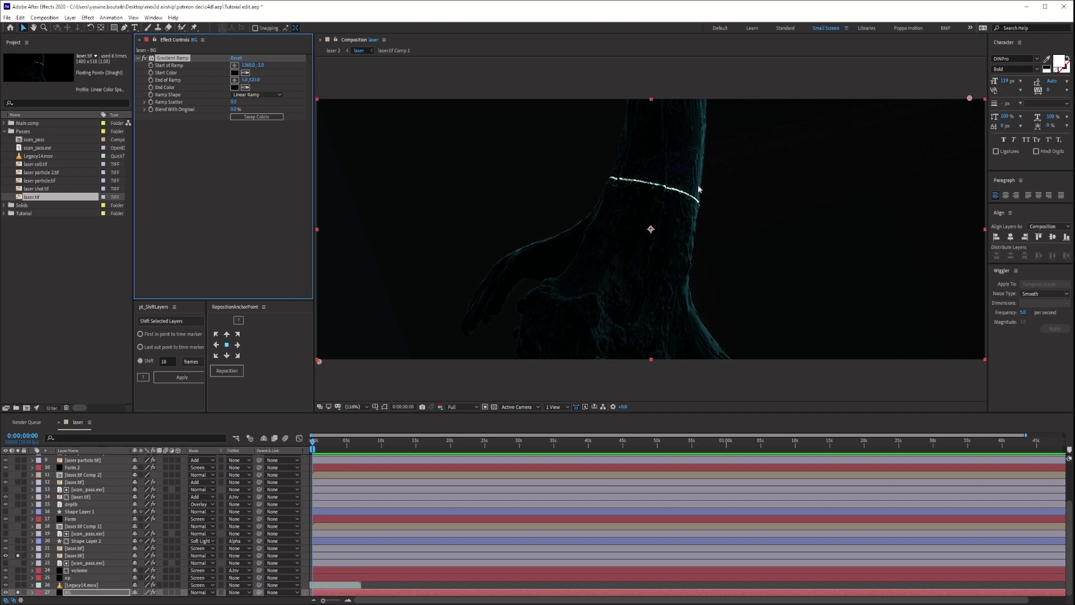
left_click(234, 73)
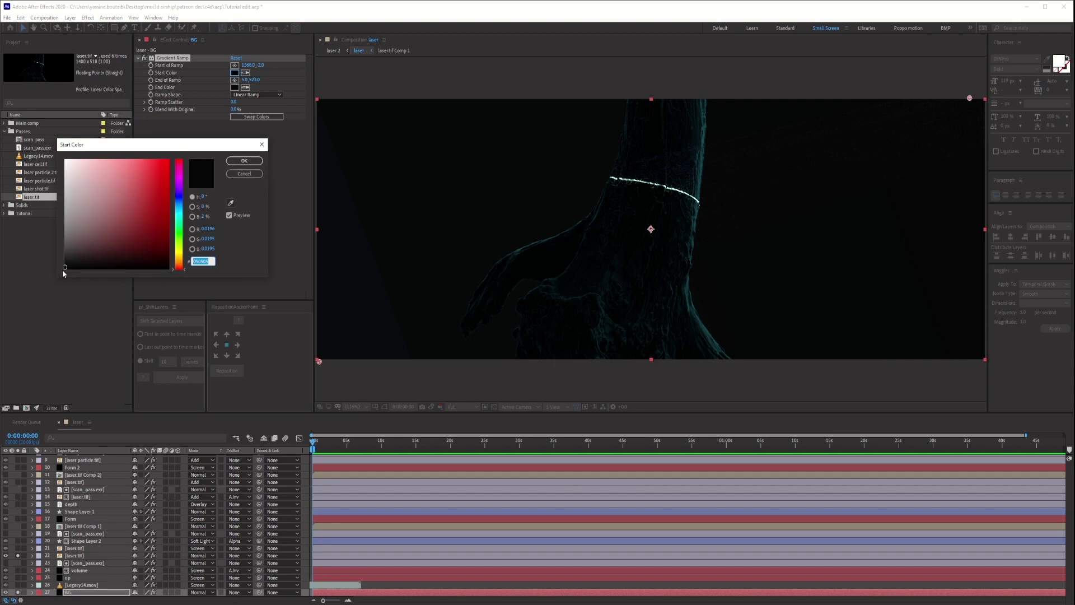
left_click(249, 177)
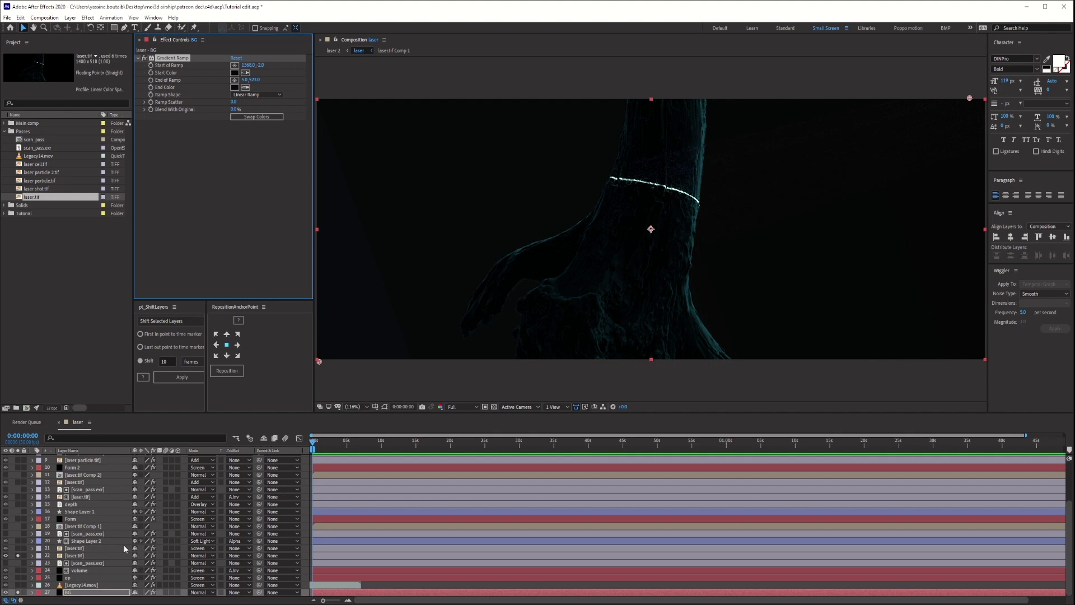
left_click(82, 556)
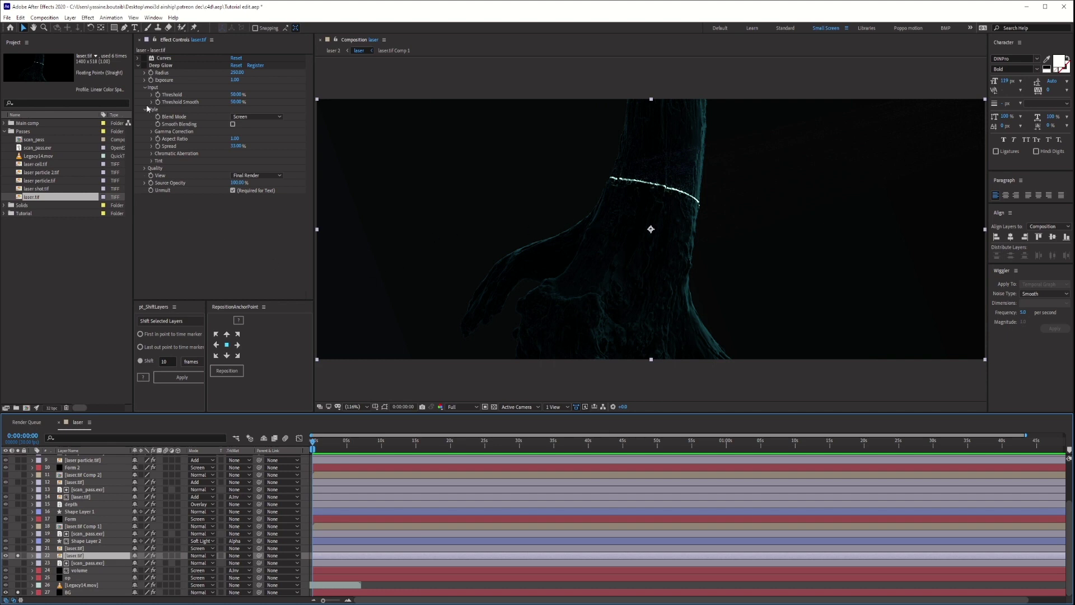
Step: Re-enable the laser layer's Curves and check its graph
left_click(144, 59)
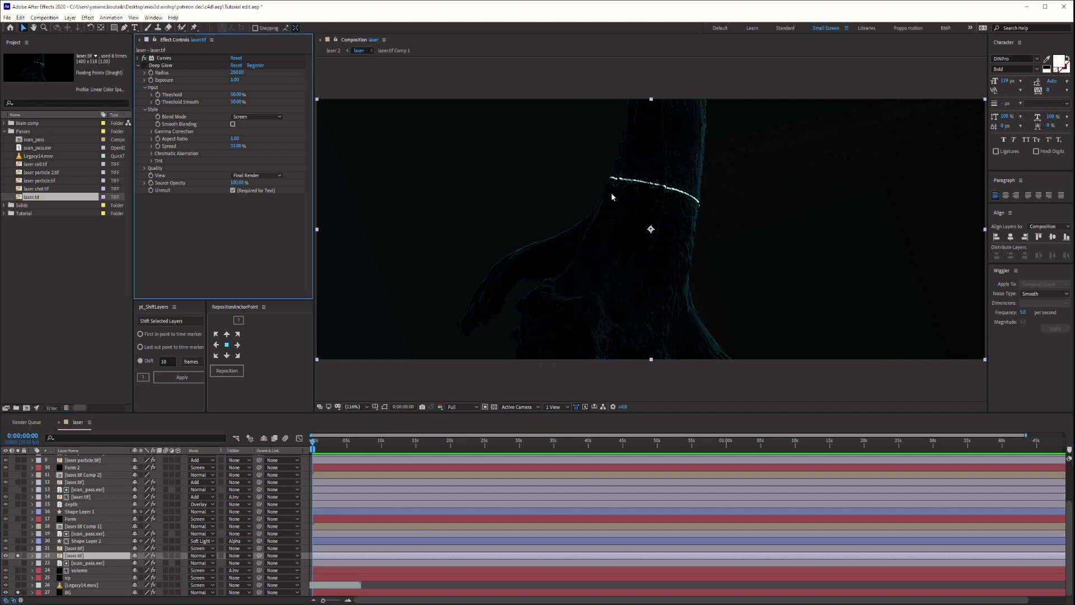
left_click(138, 59)
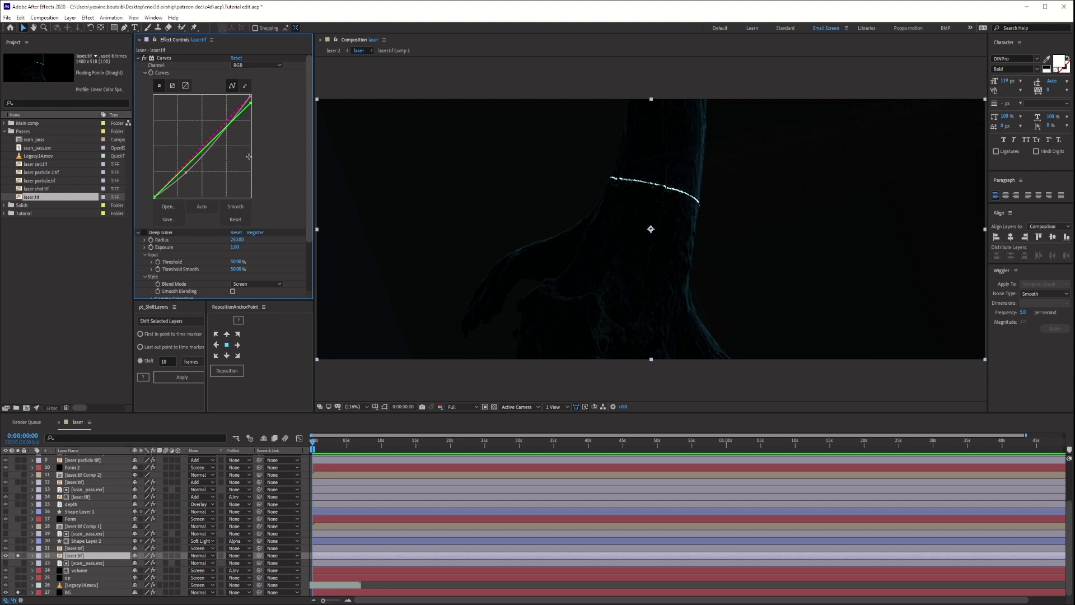
left_click(139, 58)
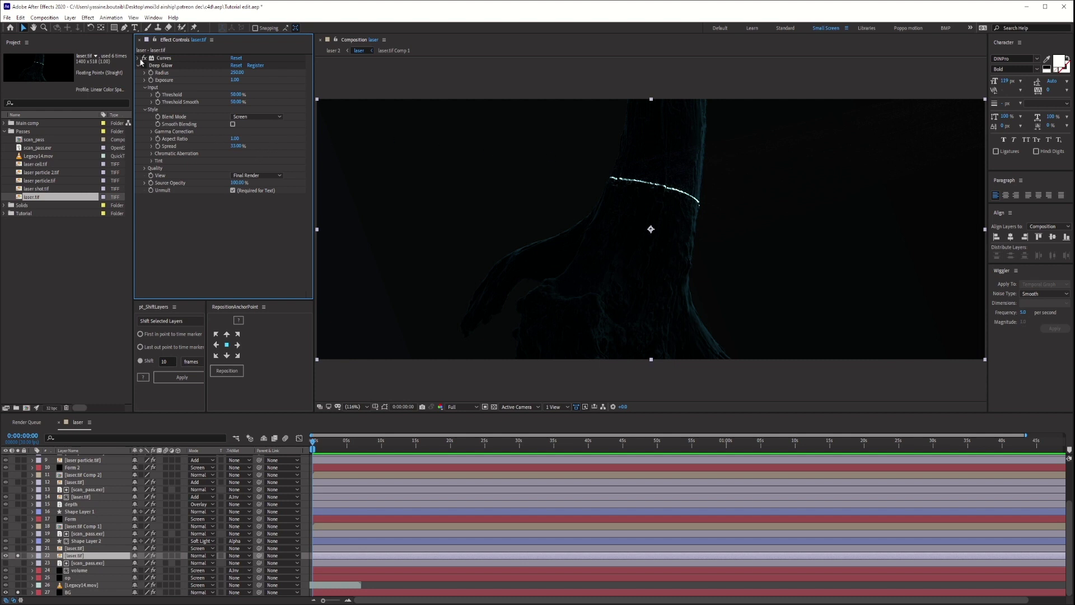
Step: Preview Deep Glow on the ring, then switch it off again
left_click(163, 67)
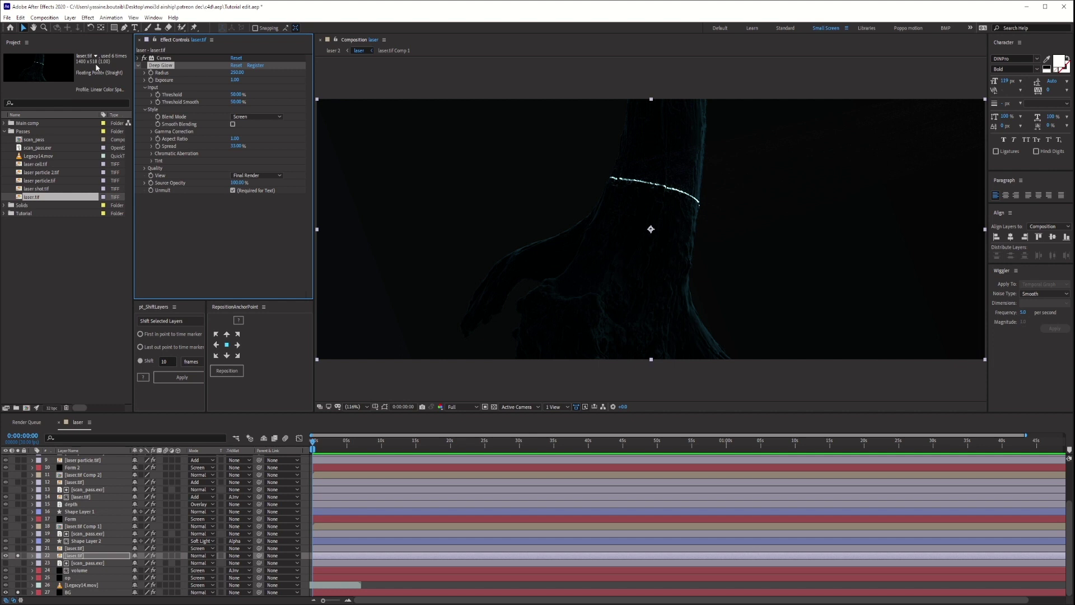
left_click(144, 65)
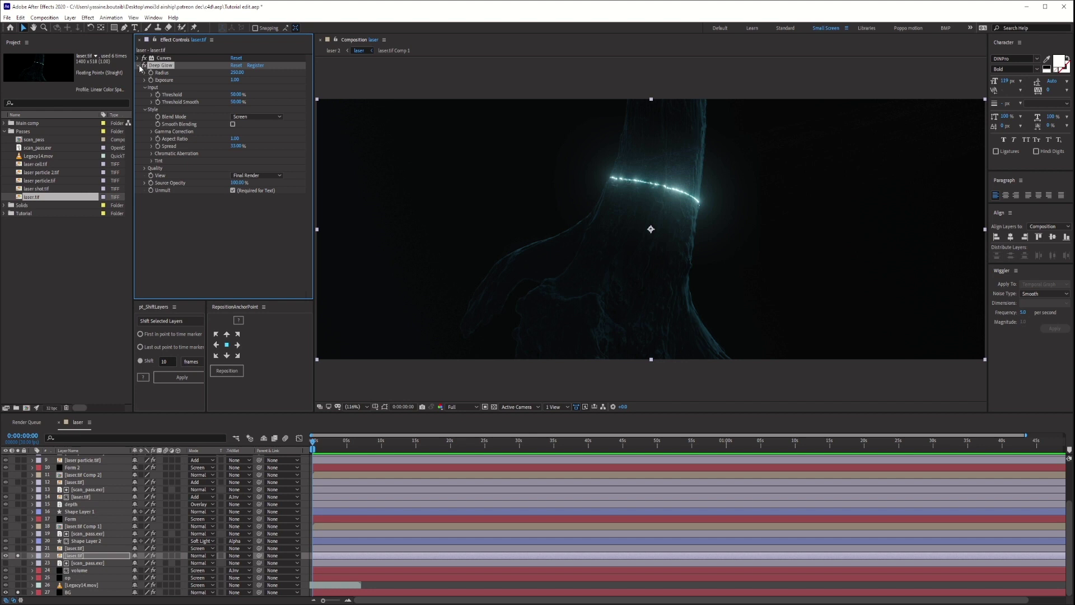
left_click(145, 66)
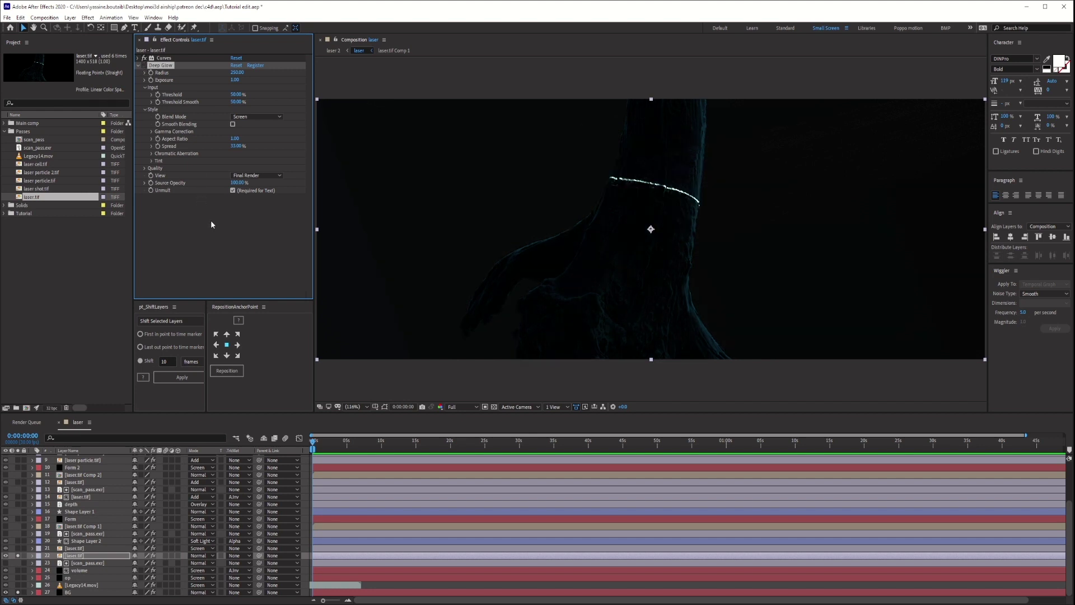
Step: Apply the basic Glow effect to the laser layer via effect search, then delete it
key("ctrl+space")
type("glow")
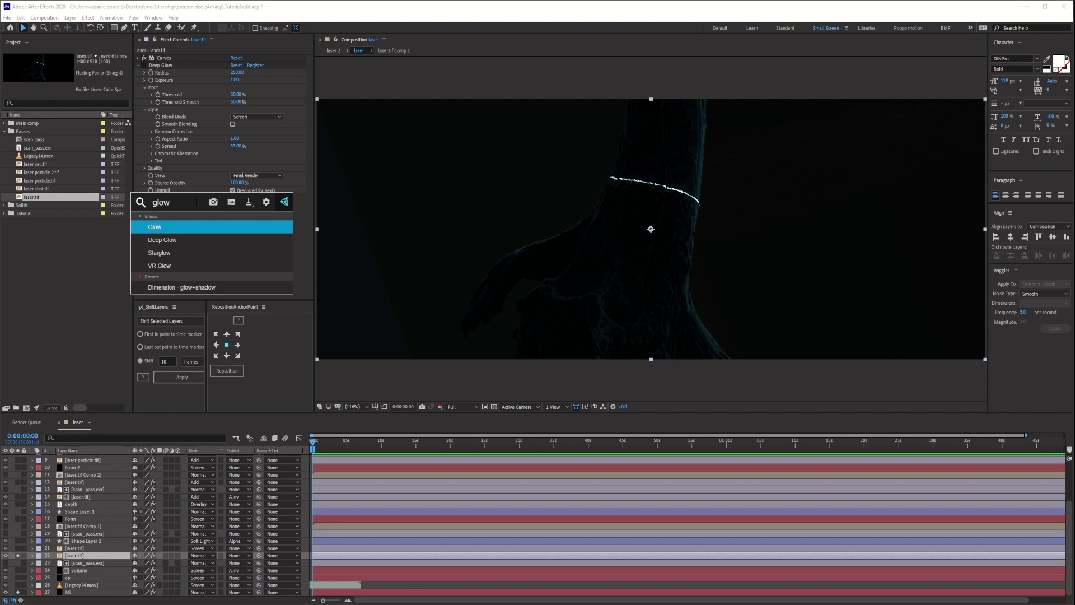
left_click(197, 228)
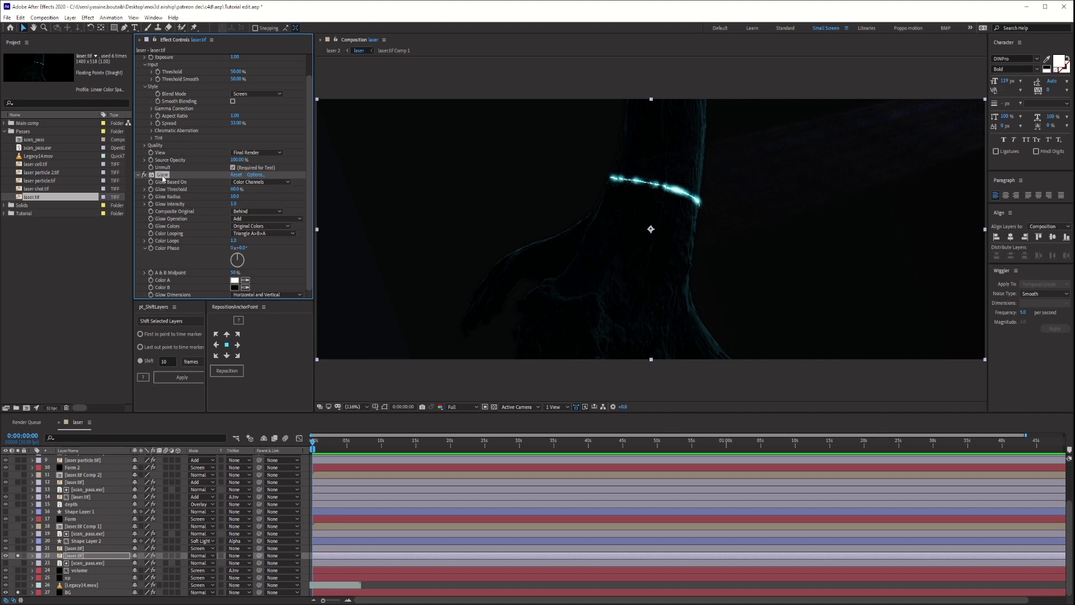
key("Delete")
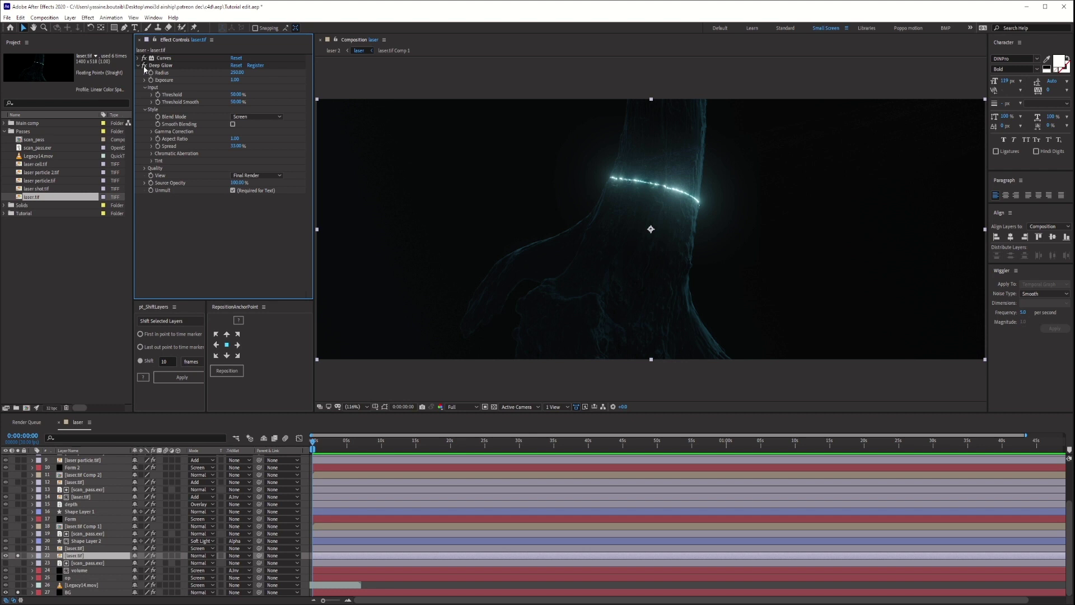
left_click(172, 67)
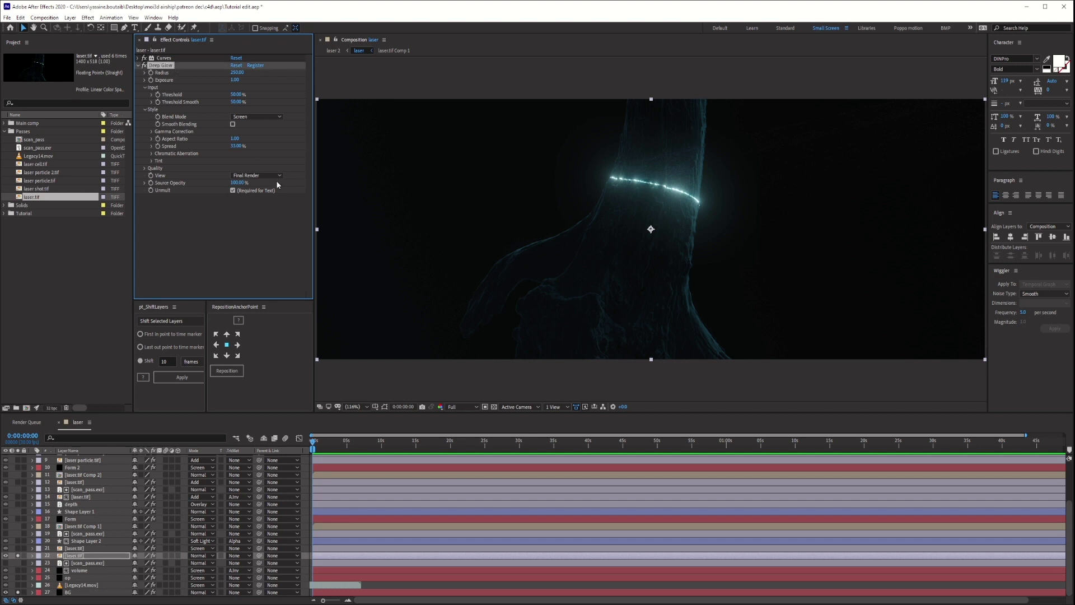
left_click(233, 191)
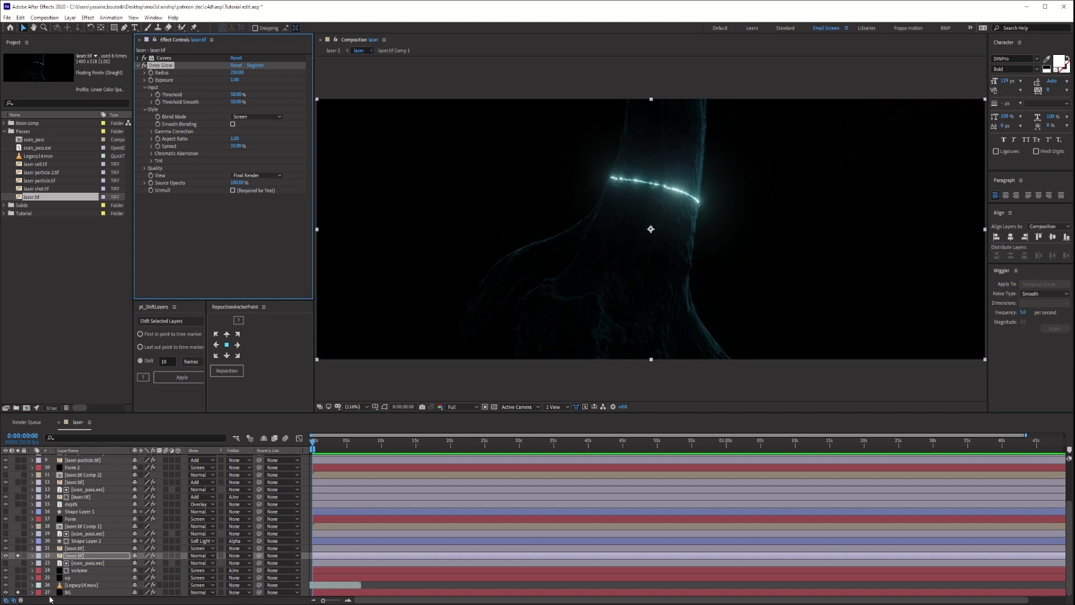
left_click(21, 594)
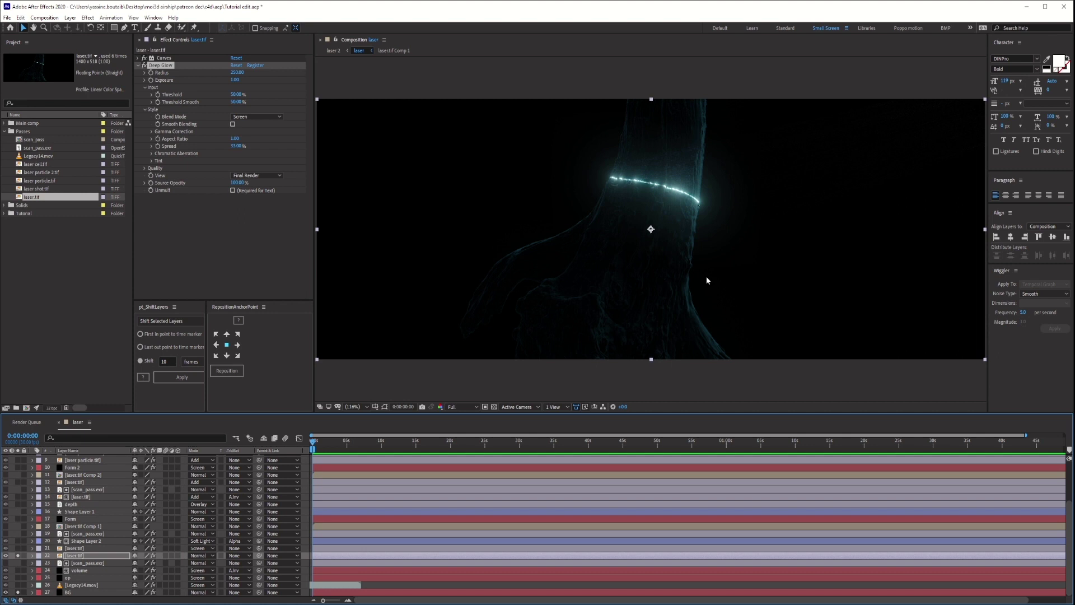
left_click(232, 190)
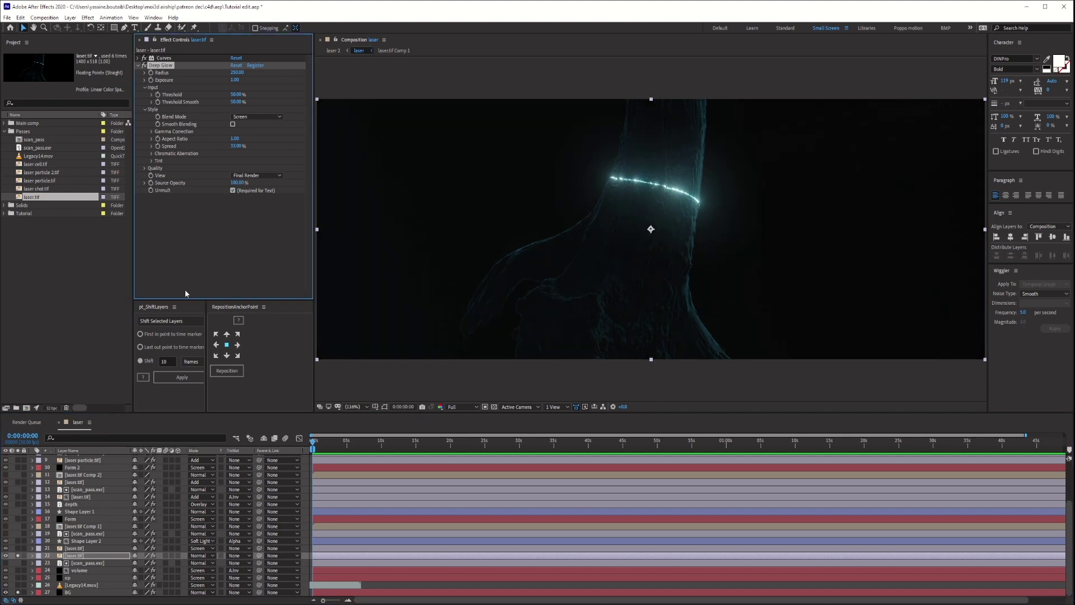
left_click(17, 592)
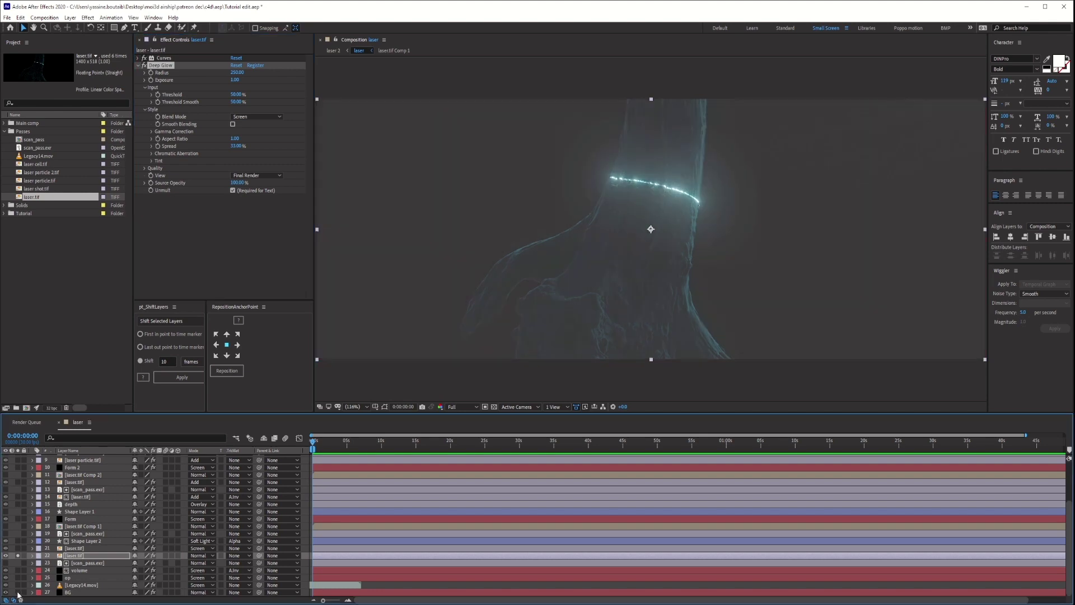
left_click(494, 407)
left_click(493, 408)
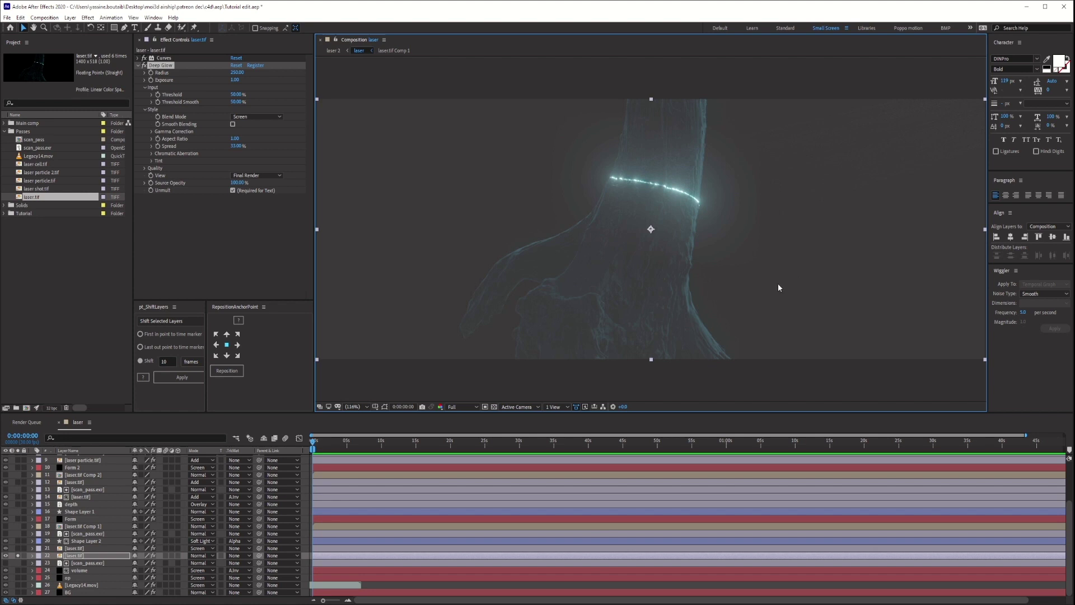
left_click(19, 592)
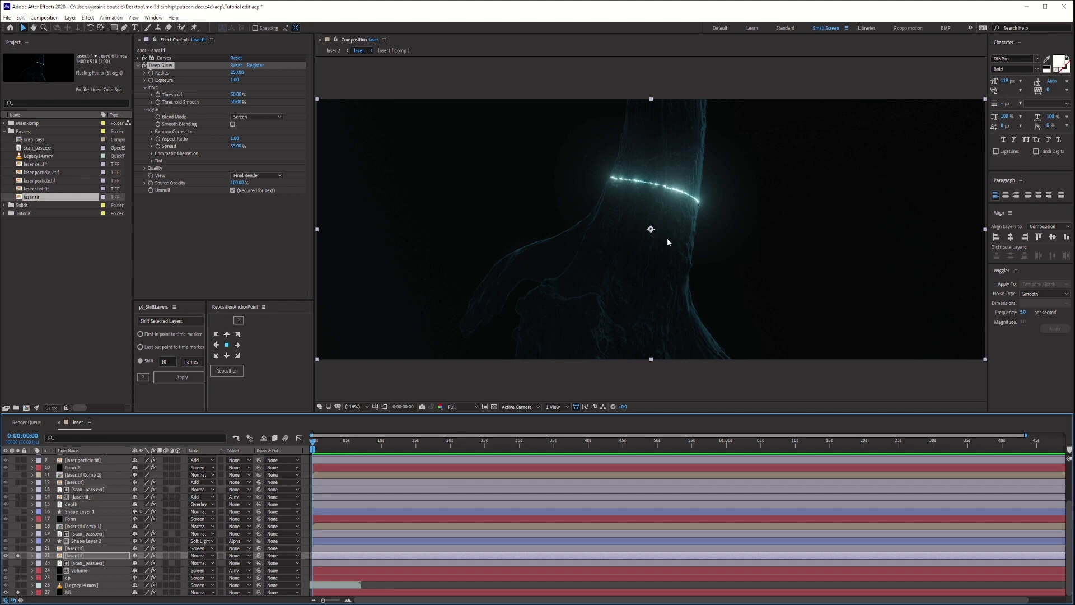
Step: Collapse Deep Glow and inspect the laser cell.tif layer's effects
left_click(139, 66)
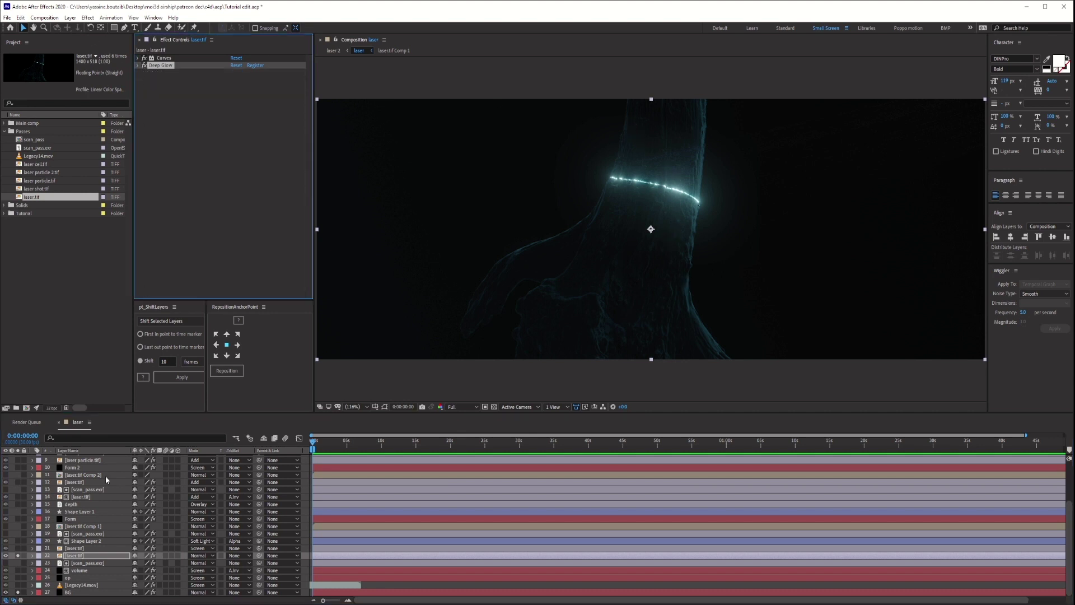
left_click(84, 560)
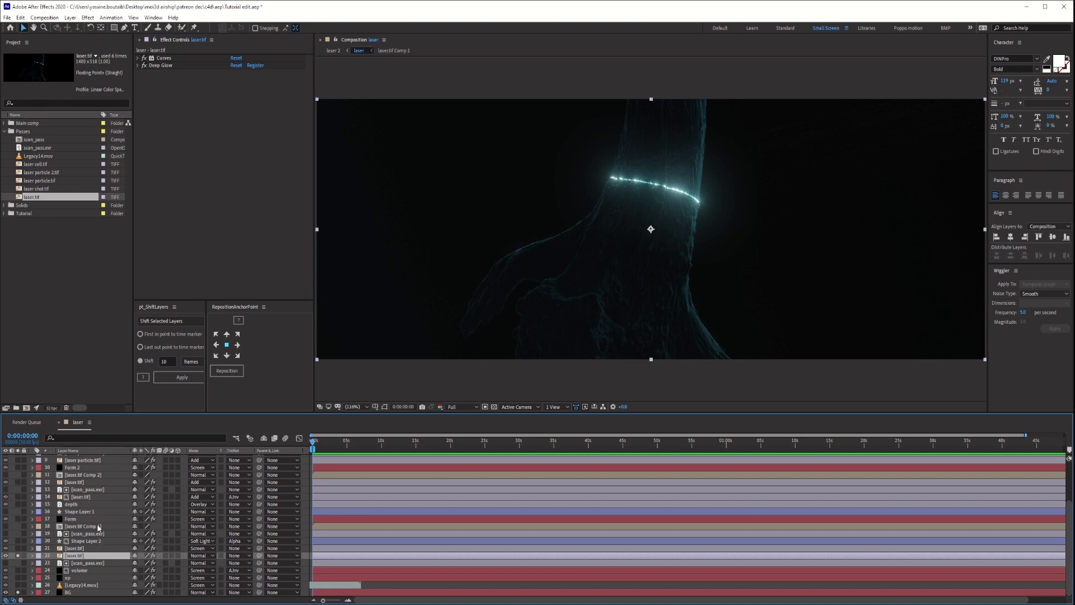
scroll(110, 526, "up", 3)
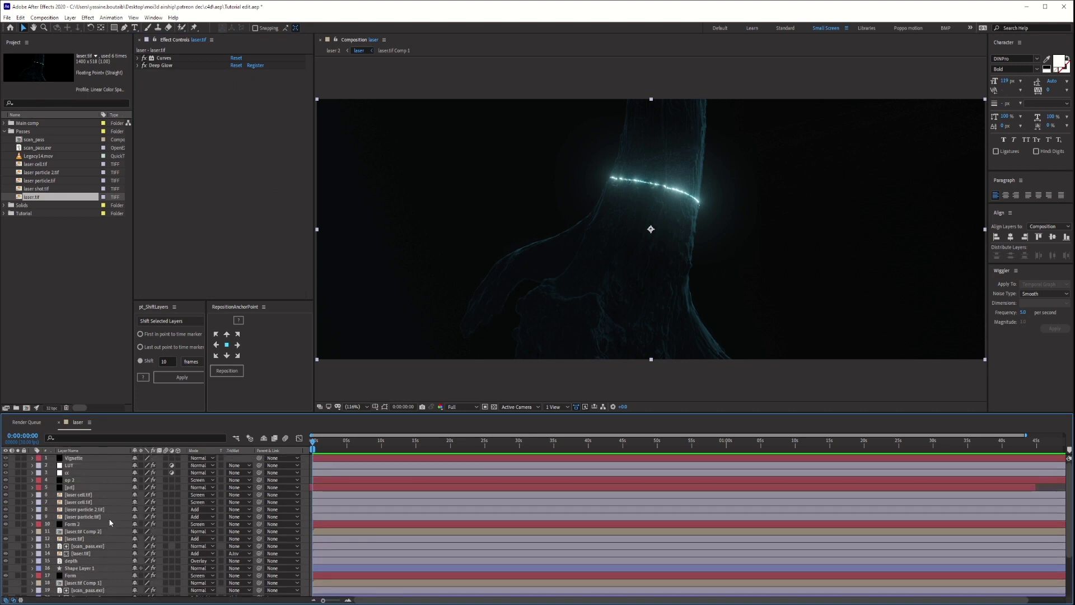
left_click(84, 495)
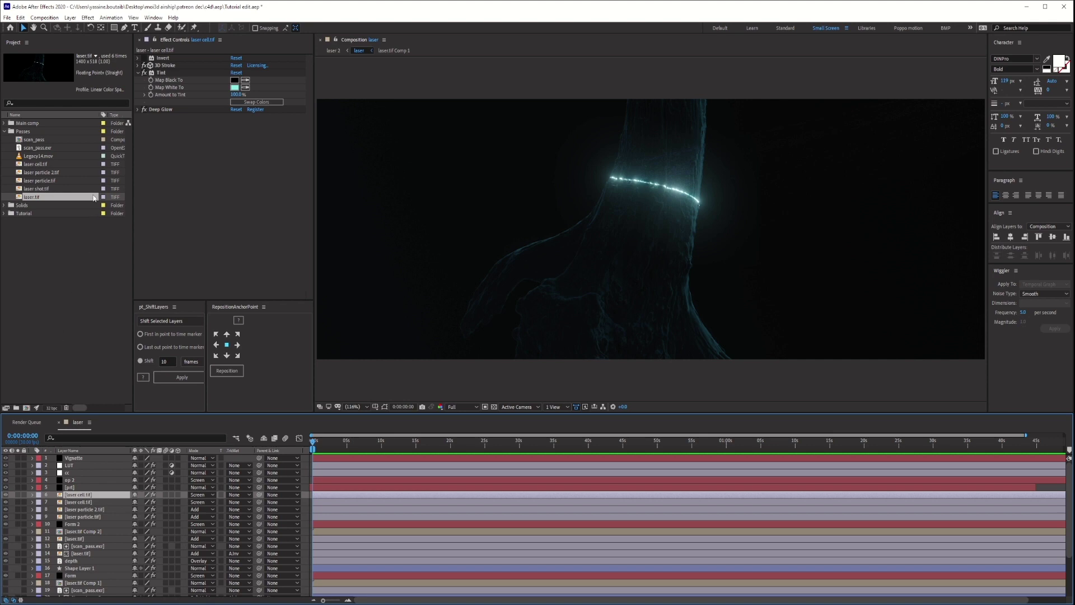
Step: Preview the laser shot.tif footage in its own viewer, then close it
left_click(38, 190)
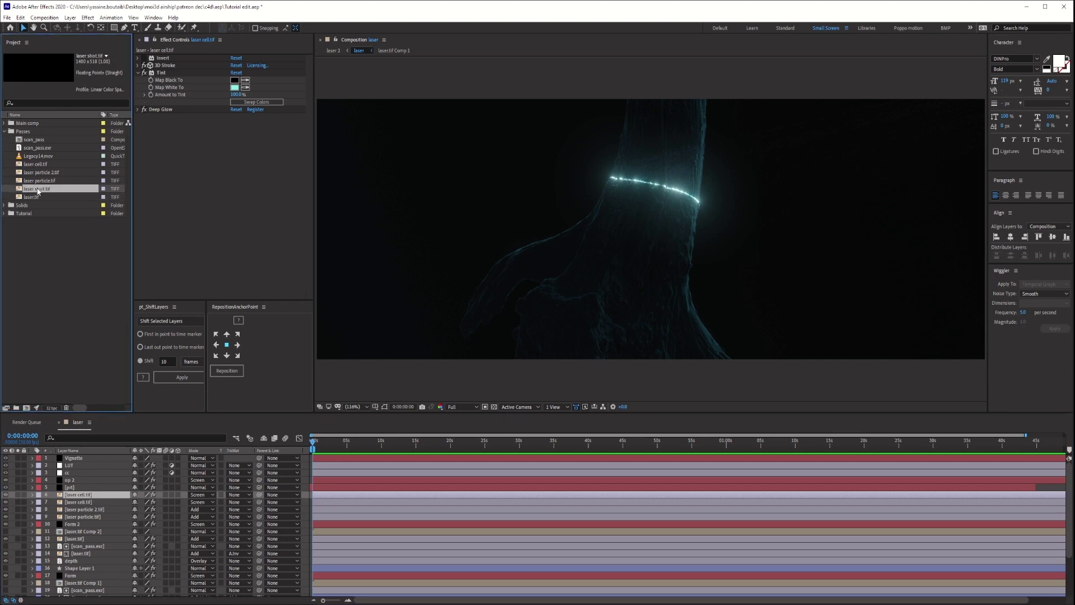
double_click(37, 189)
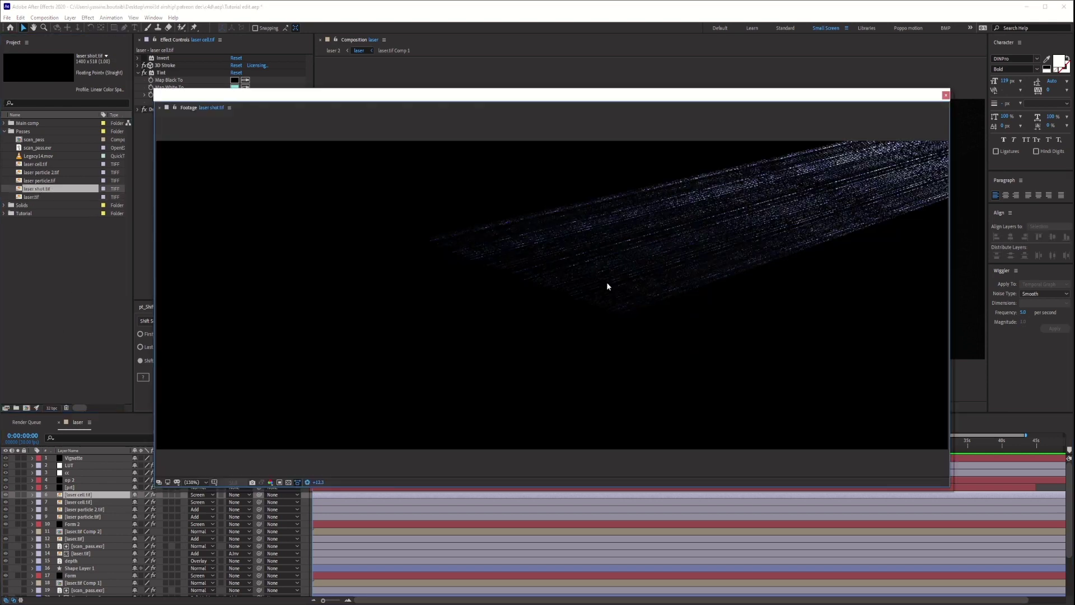
left_click(946, 95)
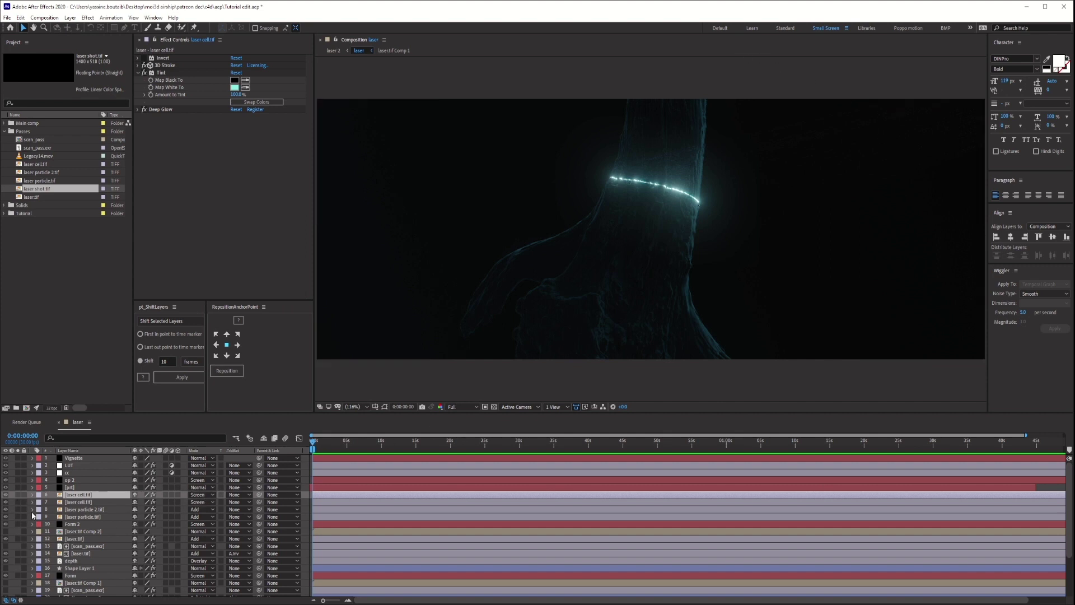
Step: Turn on the faint streak layer and select layer 12 laser.tif to inspect its effects
left_click(20, 498)
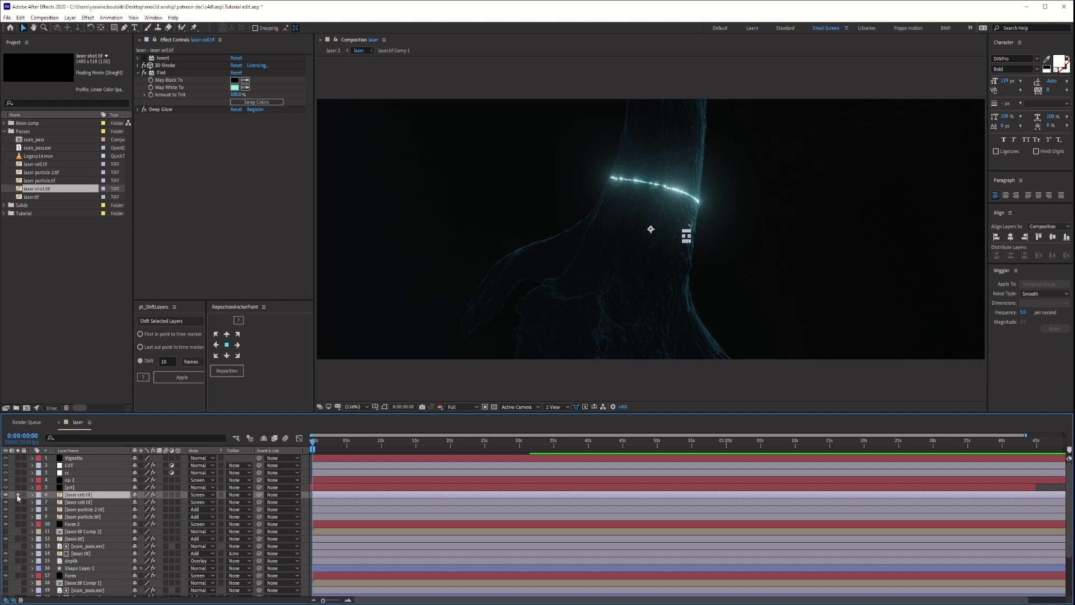
left_click(18, 503)
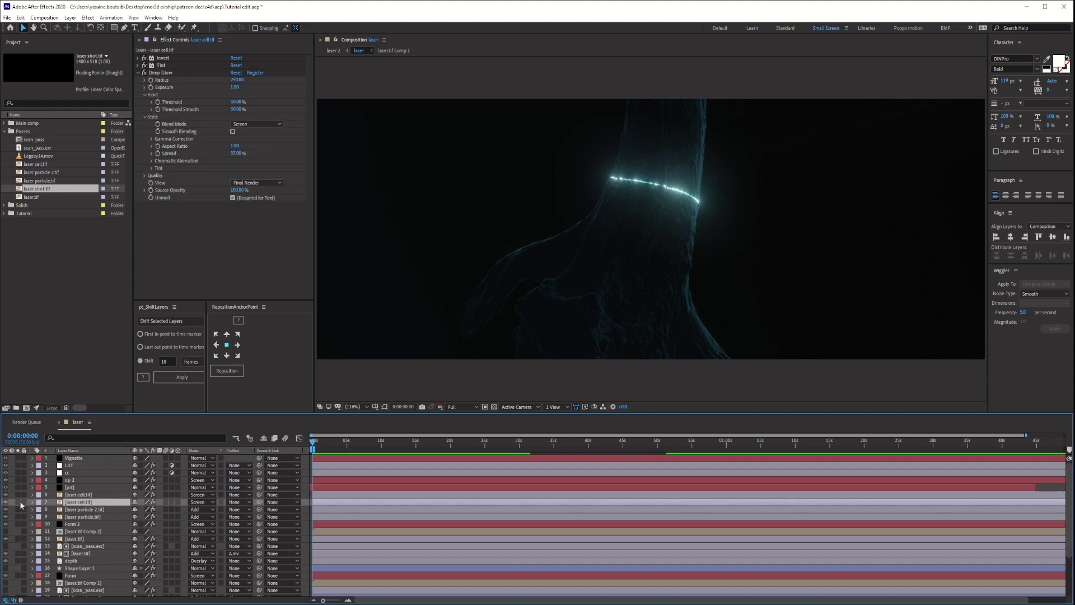
scroll(96, 547, "down", 1)
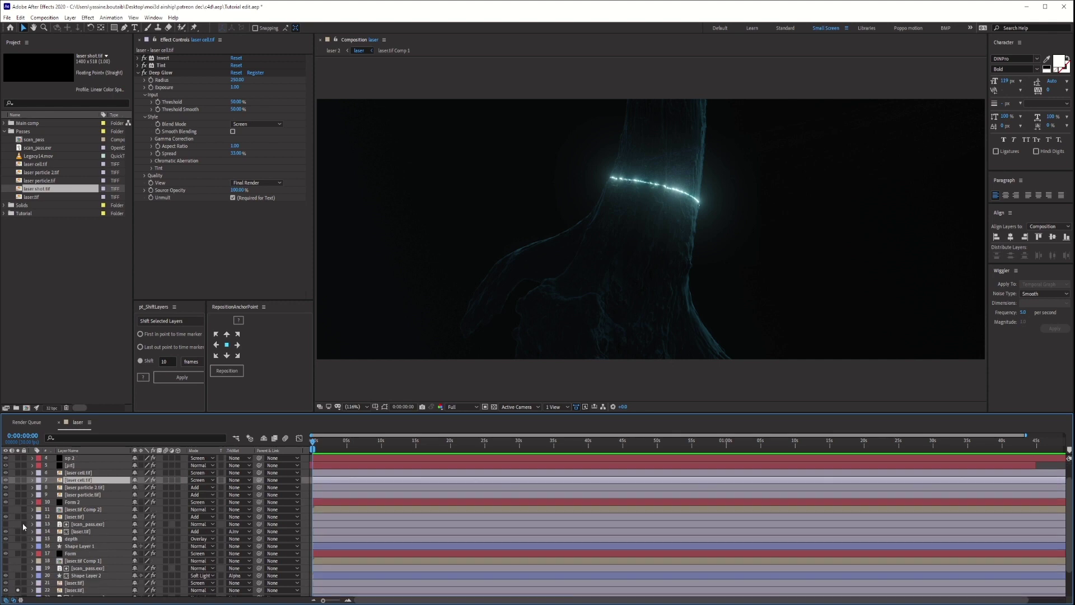
left_click(18, 518)
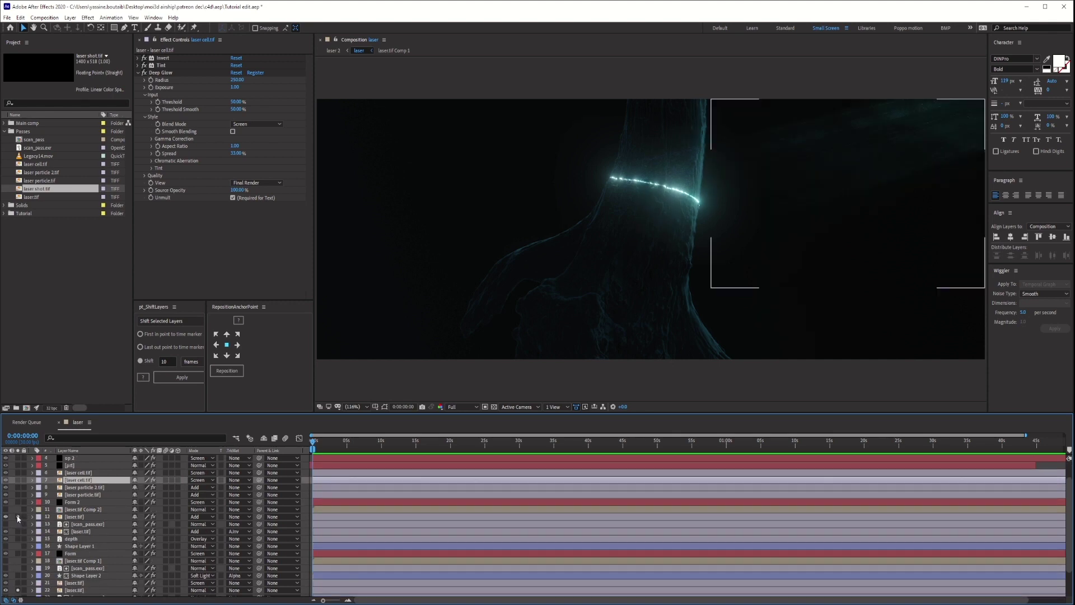
left_click(85, 517)
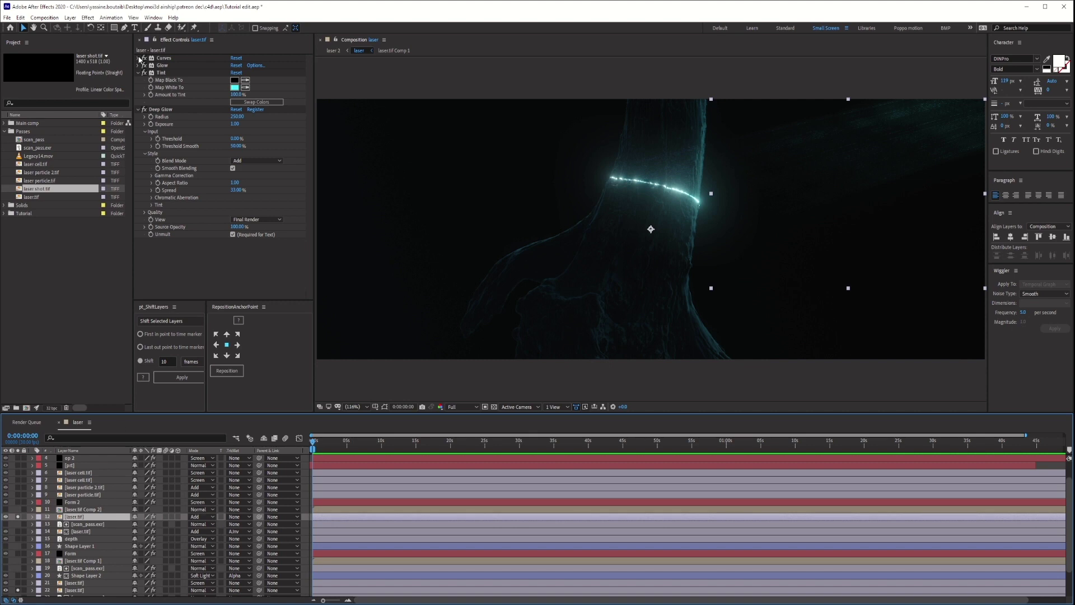
Step: Switch off all four effects on laser.tif, then re-enable only Deep Glow
left_click(139, 110)
left_click(138, 73)
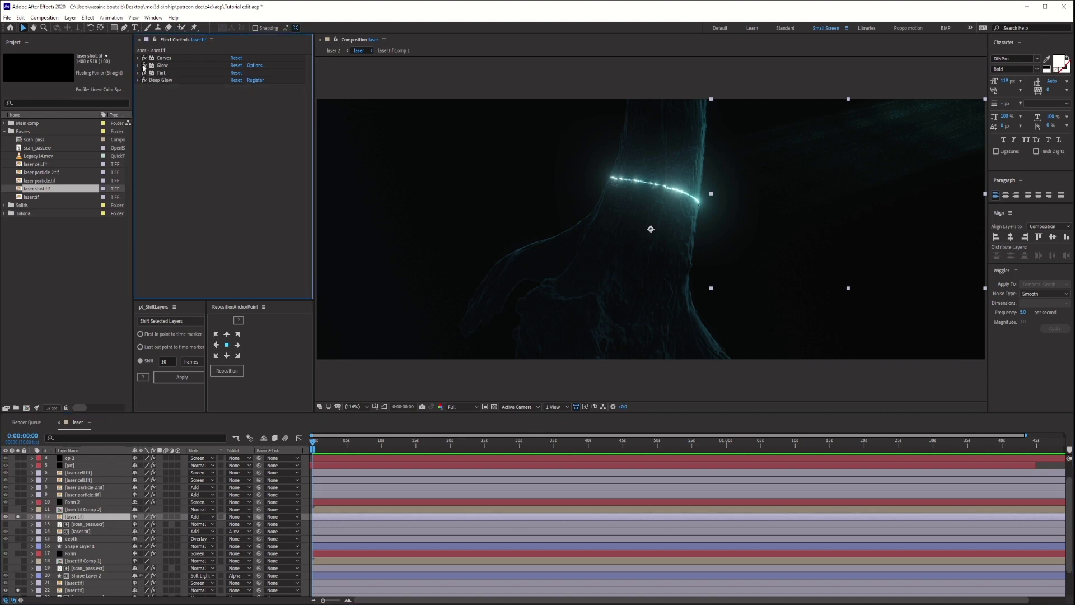
left_click_drag(144, 80, 143, 58)
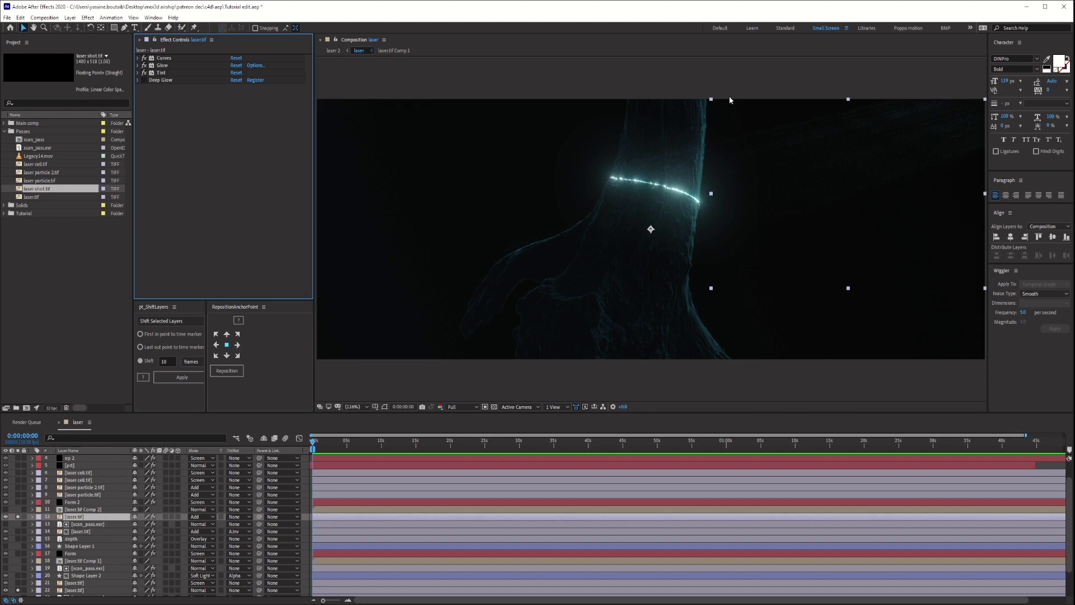
left_click(144, 81)
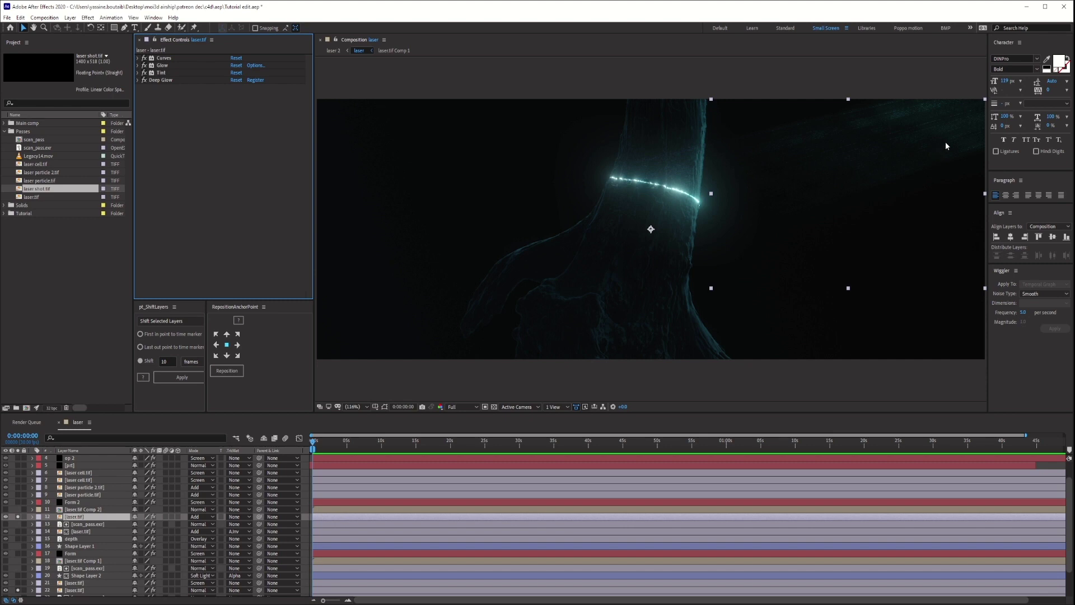
Step: Turn on layer 14 laser.tif, check its Glow effect, and deselect all layers
left_click(18, 532)
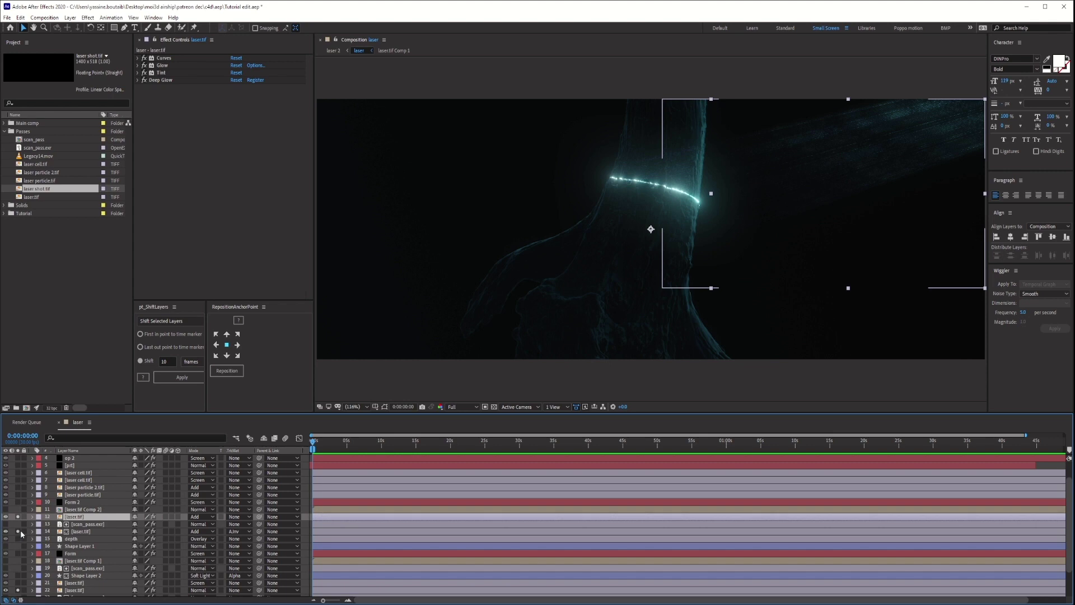
left_click(92, 532)
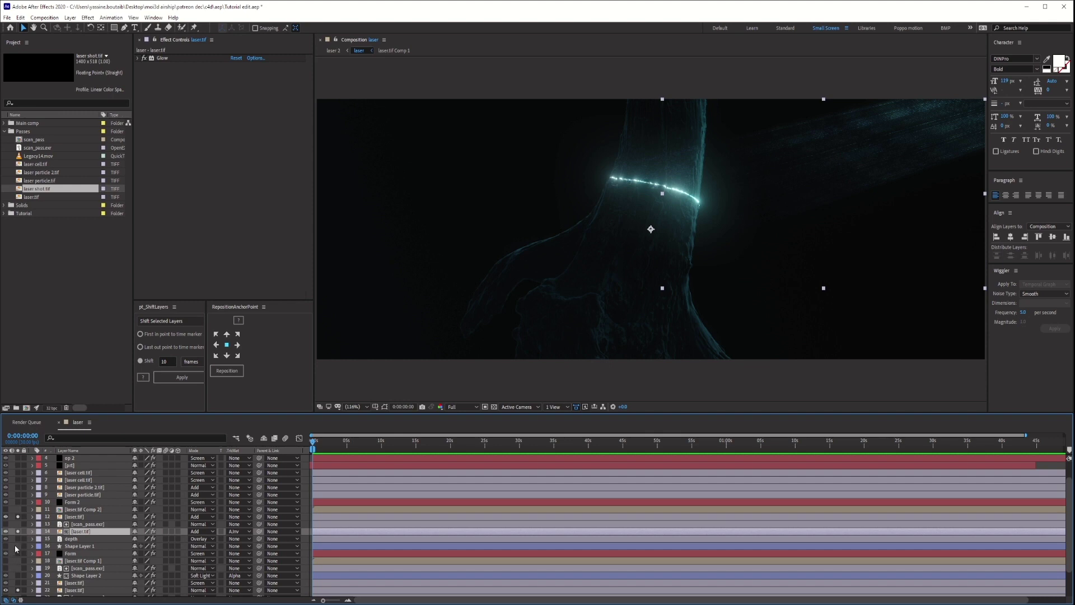
key("ctrl+shift+a")
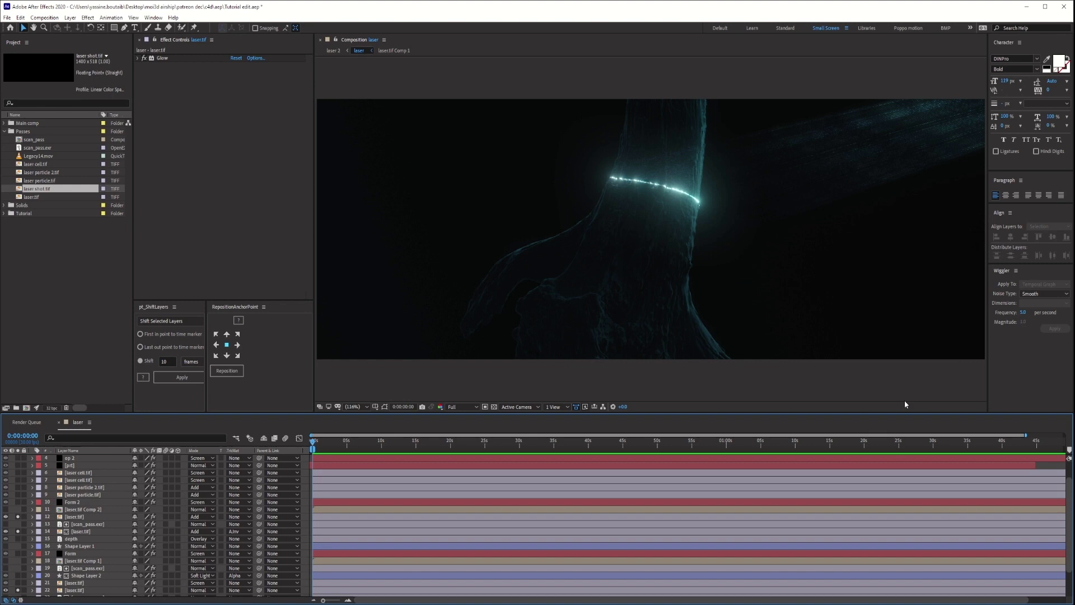
scroll(98, 564, "down", 3)
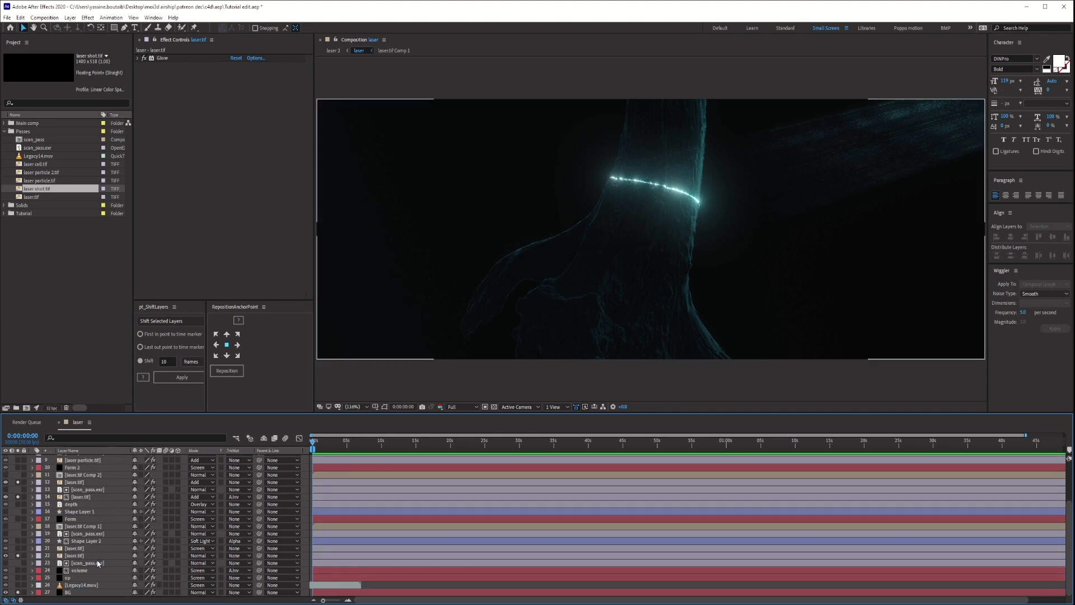
Step: Enable layer 25 'op', review its Optical Flares settings, then select the scan_pass.exr layer
left_click(18, 579)
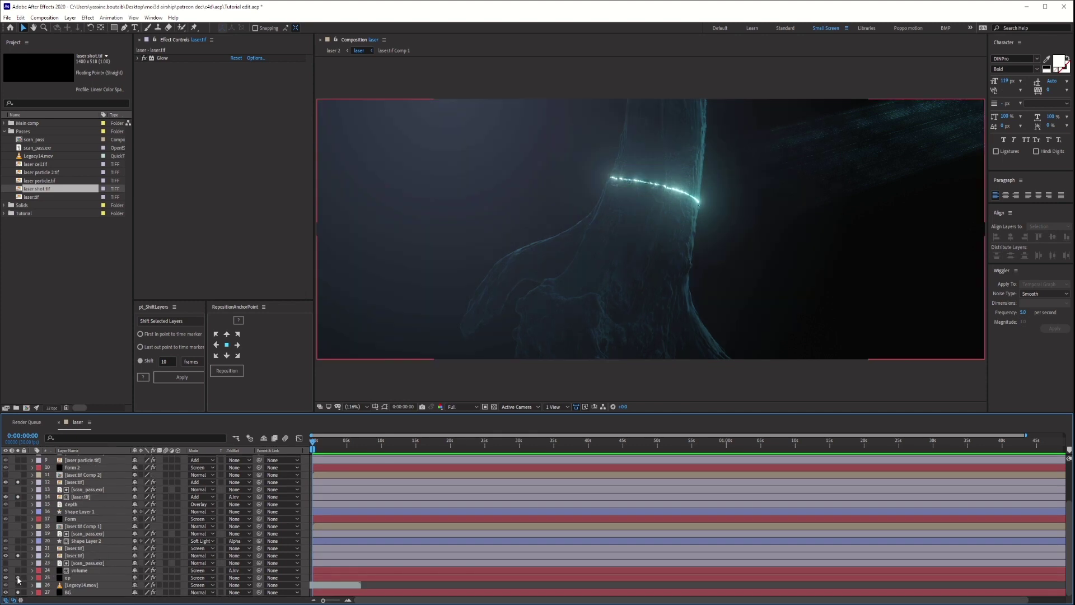
left_click(66, 578)
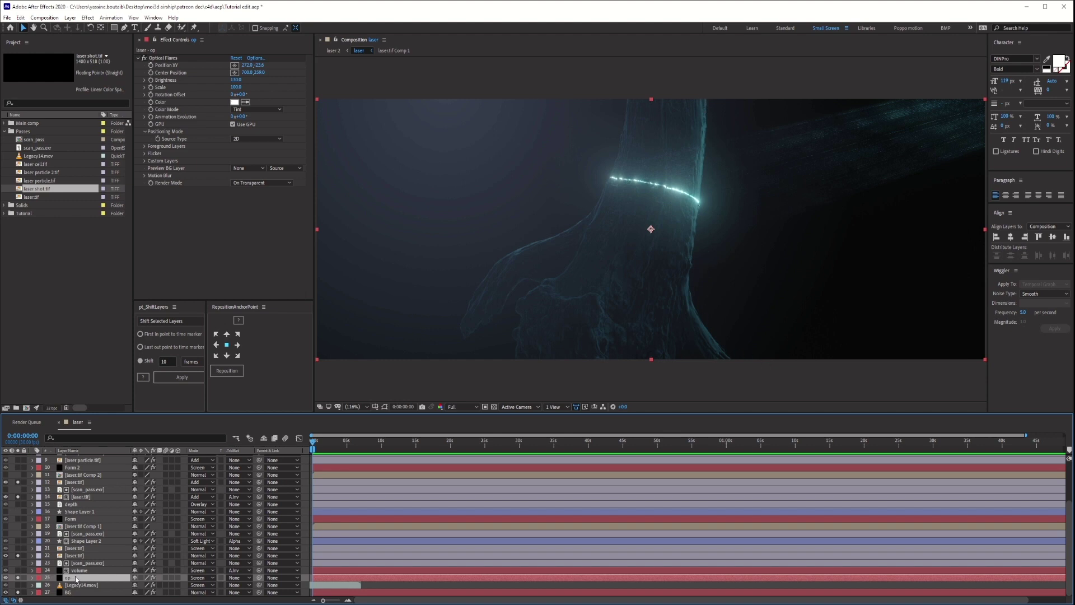
left_click(91, 562)
double_click(39, 149)
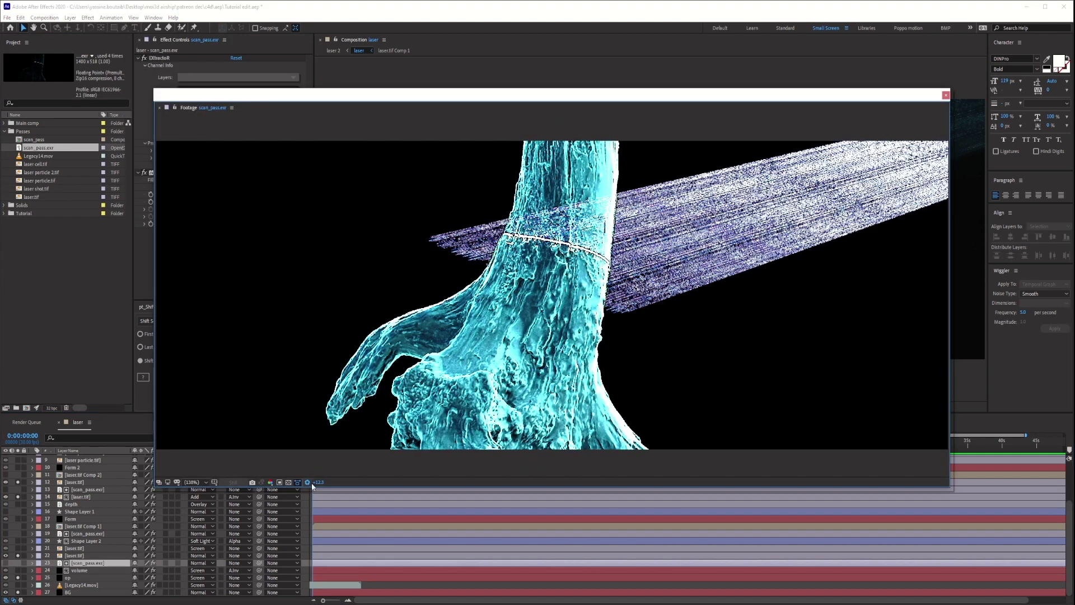
left_click(307, 482)
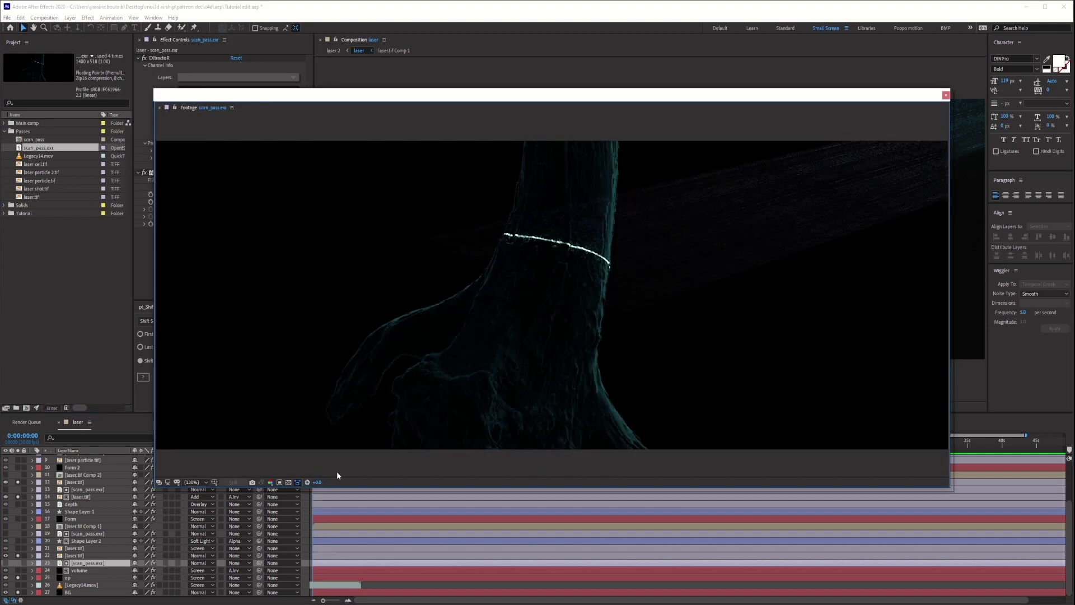
left_click(288, 482)
left_click(289, 482)
left_click(288, 482)
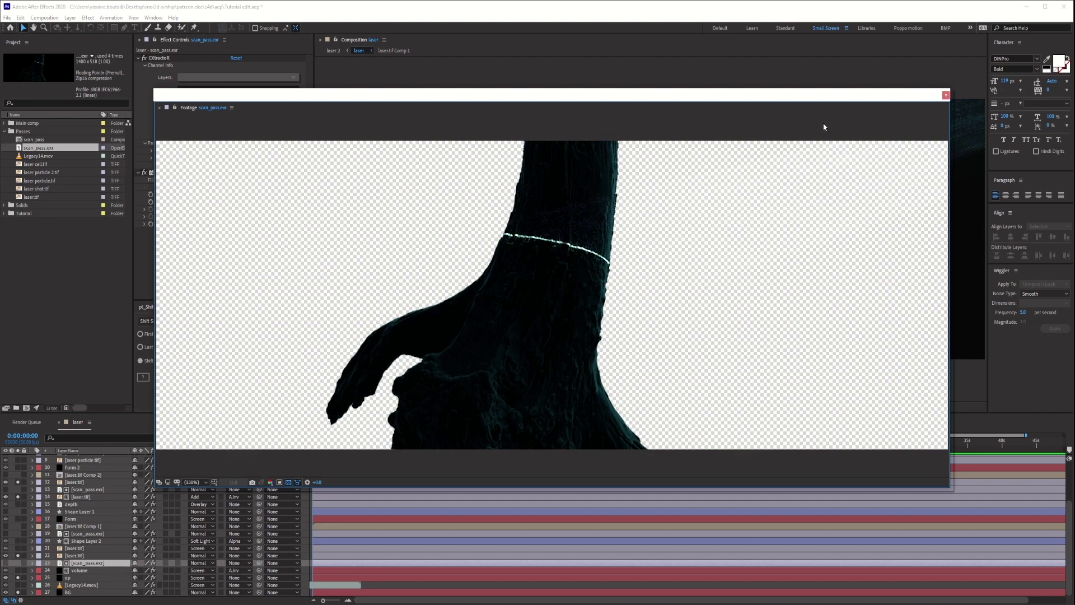
left_click(945, 96)
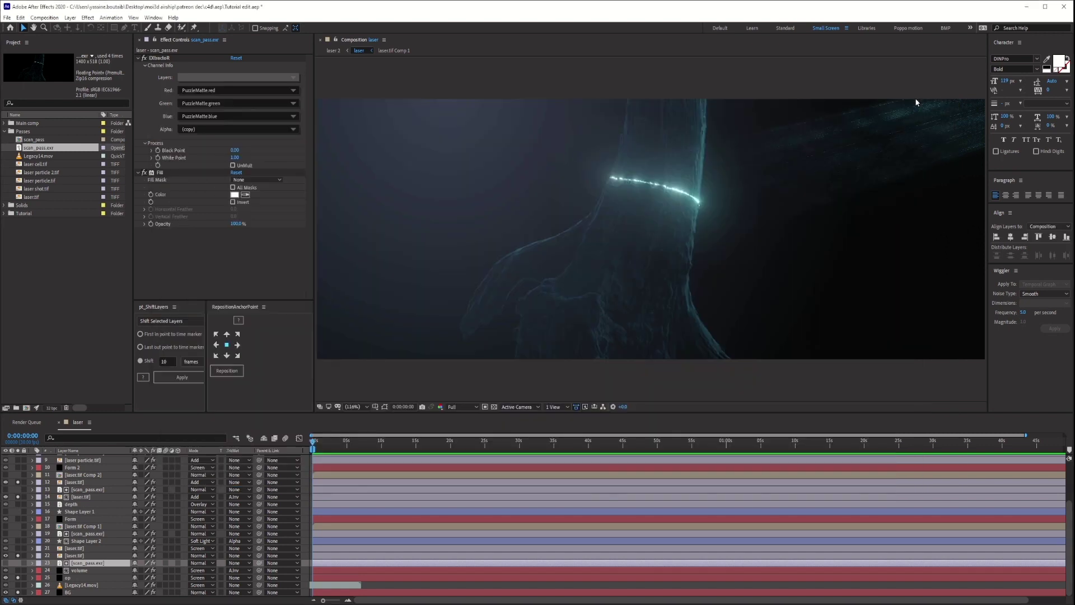
Step: Make scan_pass.exr visible, toggle EXtractoR and Fill off and back on, then unsolo it
left_click(94, 563)
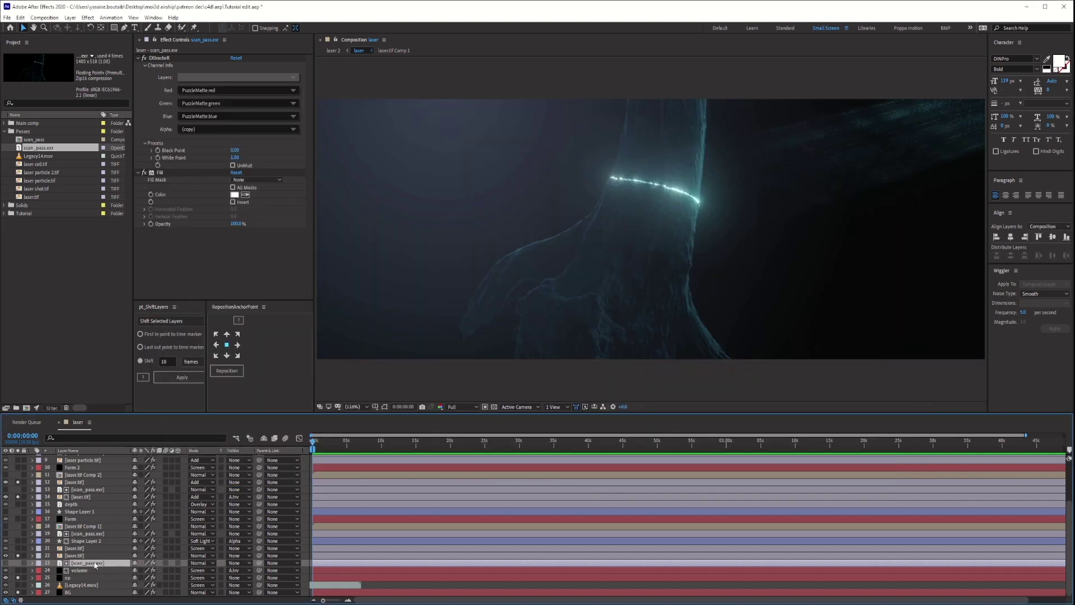
left_click(5, 563)
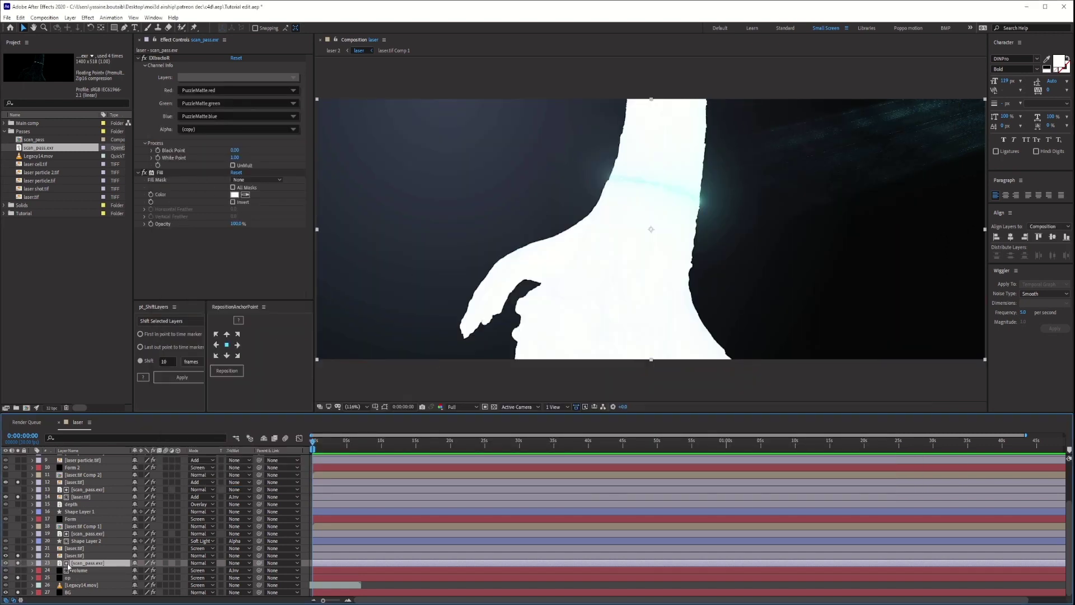
left_click(144, 57)
left_click(143, 173)
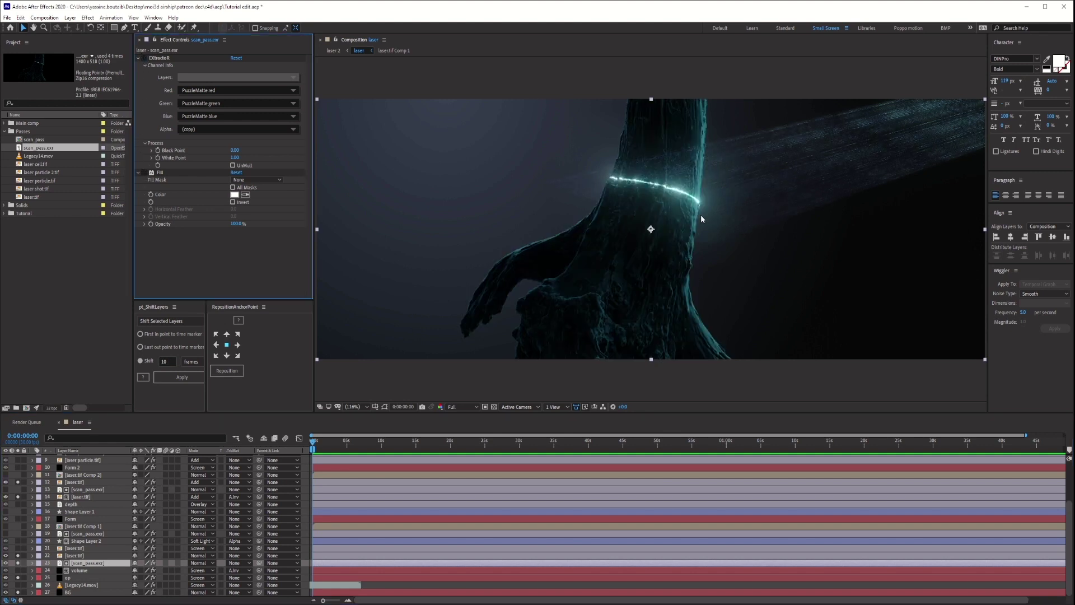
left_click(144, 58)
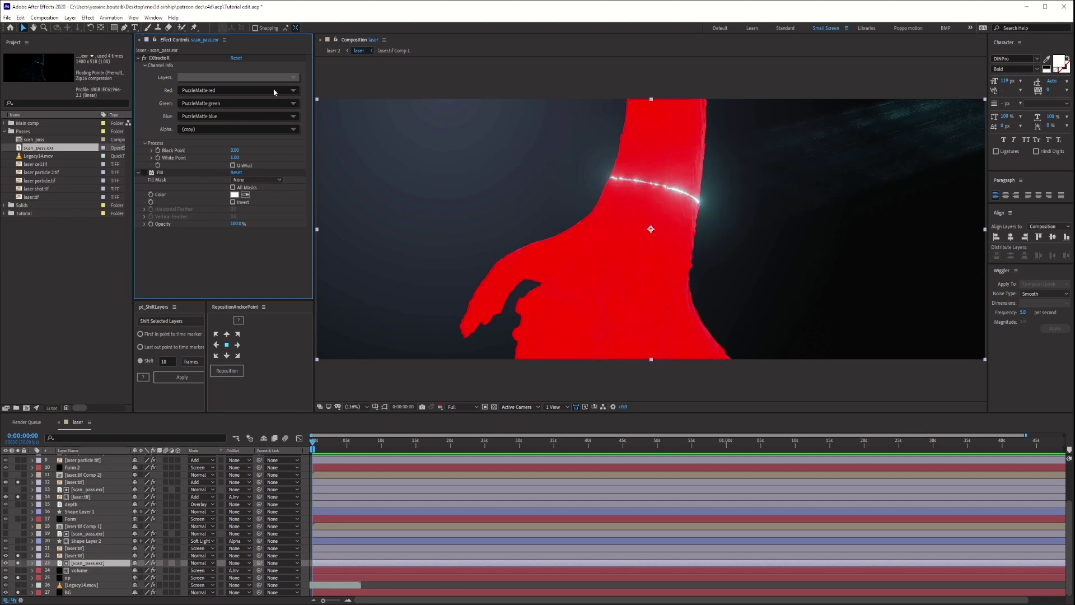
left_click(144, 173)
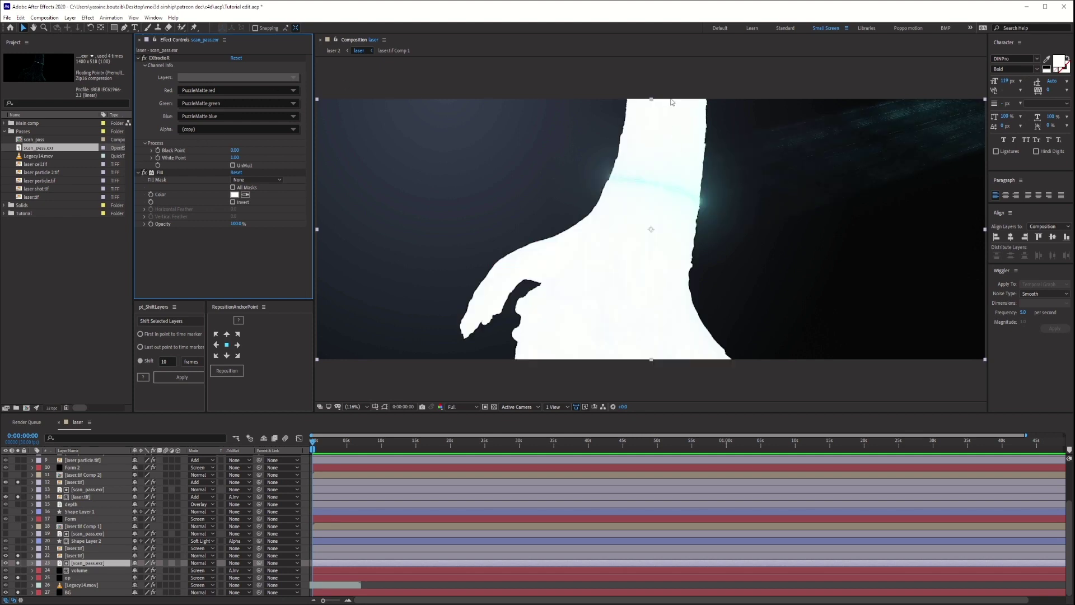
left_click(17, 564)
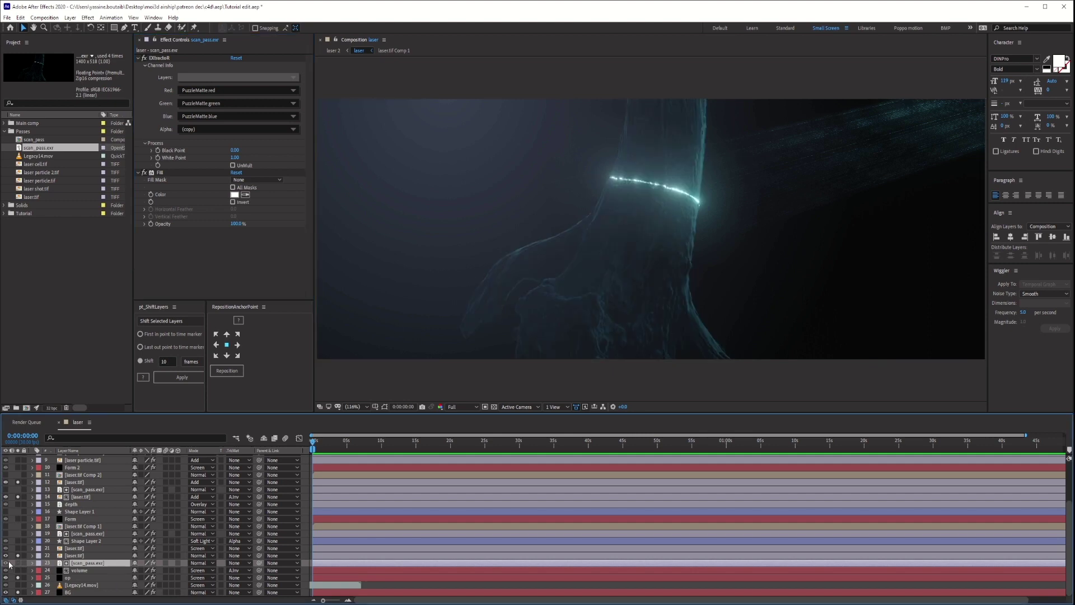
Step: Turn on the volume fog layer and change which layers are soloed
left_click(81, 570)
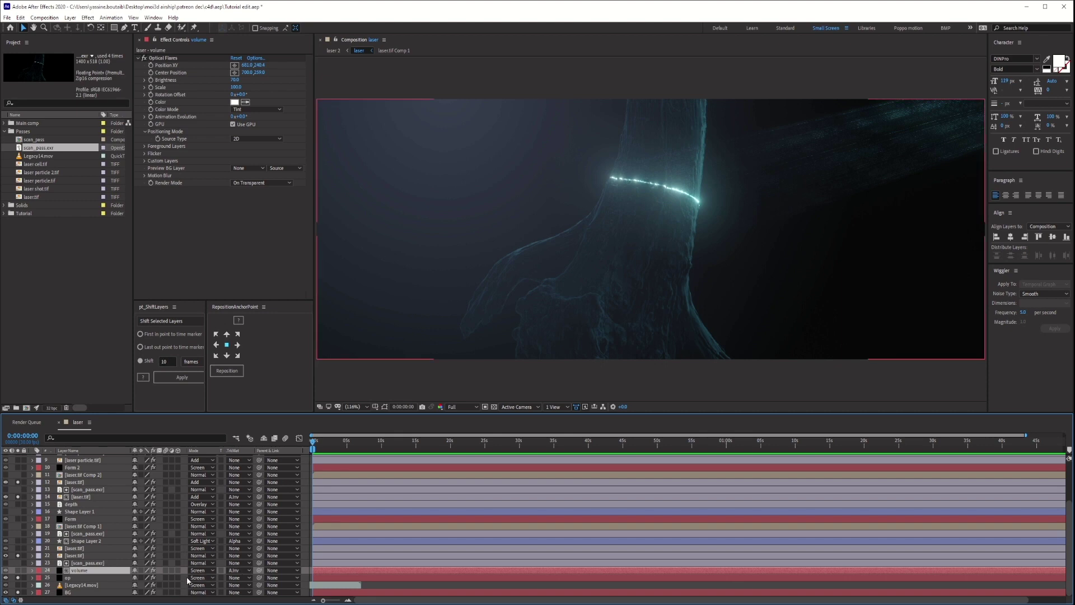
left_click(5, 570)
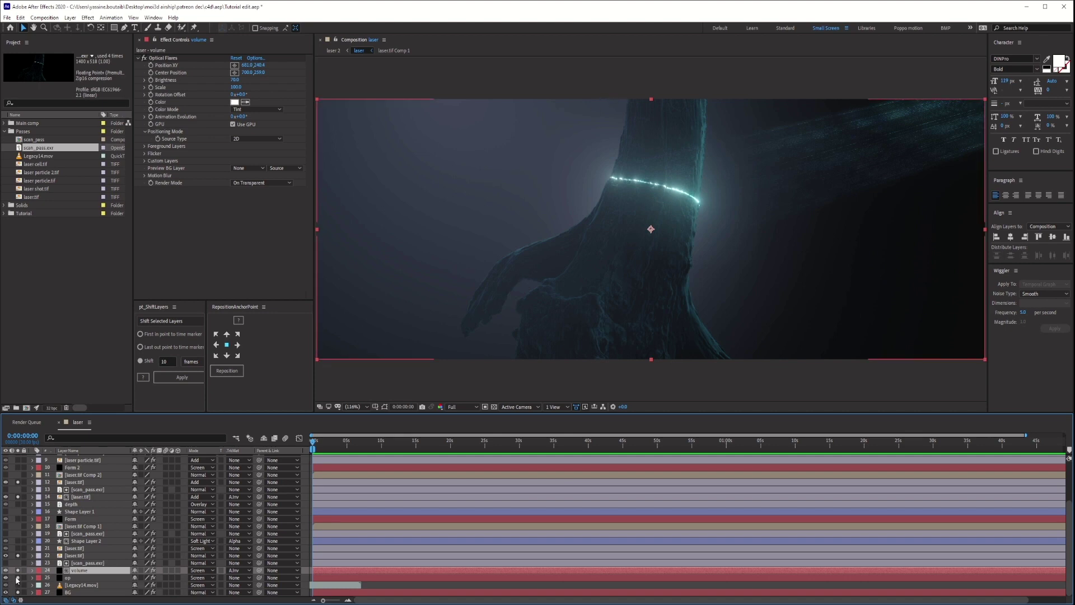
left_click(19, 585)
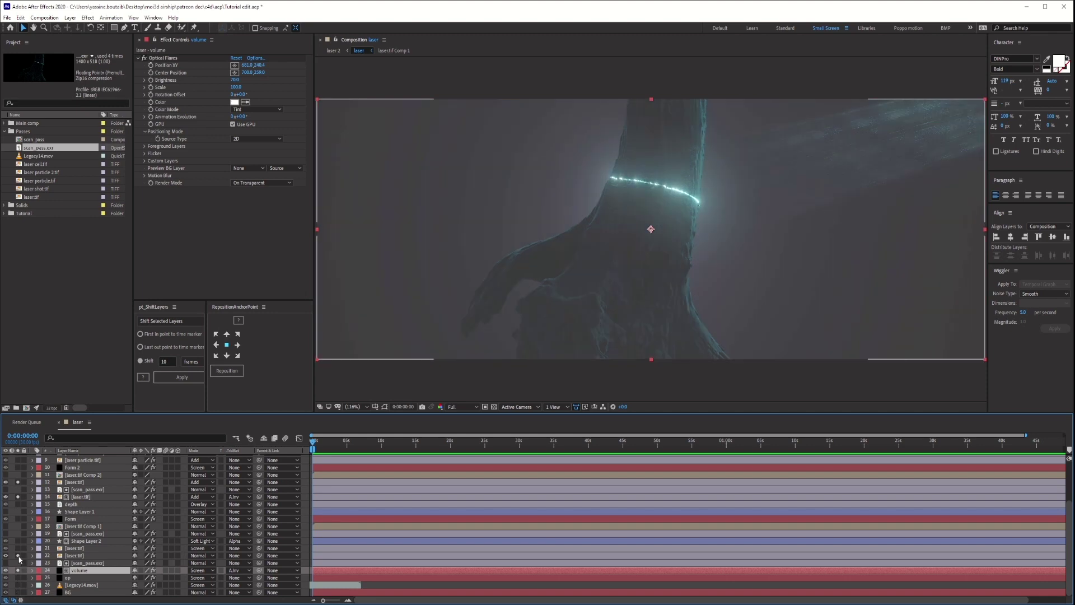
left_click(19, 558)
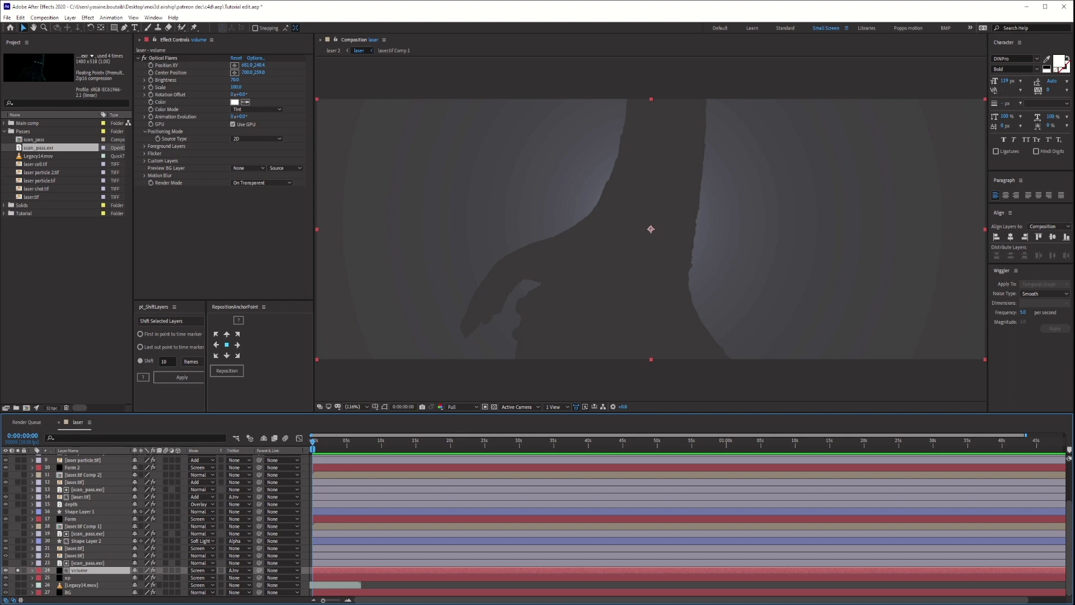
Step: Set the volume layer's track matte to No Track Matte and open Optical Flares Options
left_click(237, 570)
left_click(258, 521)
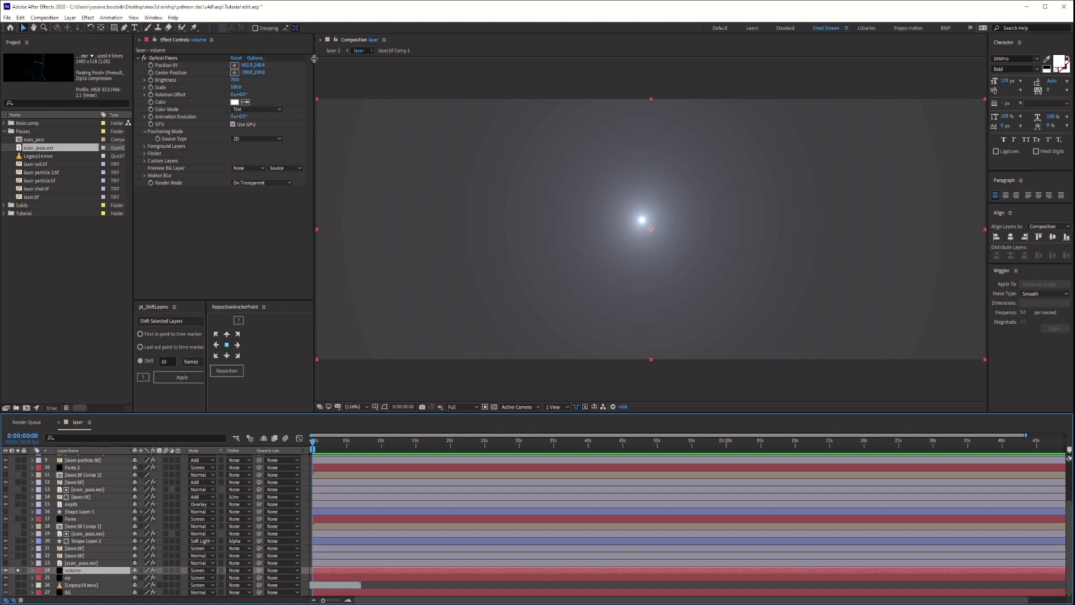
left_click(253, 59)
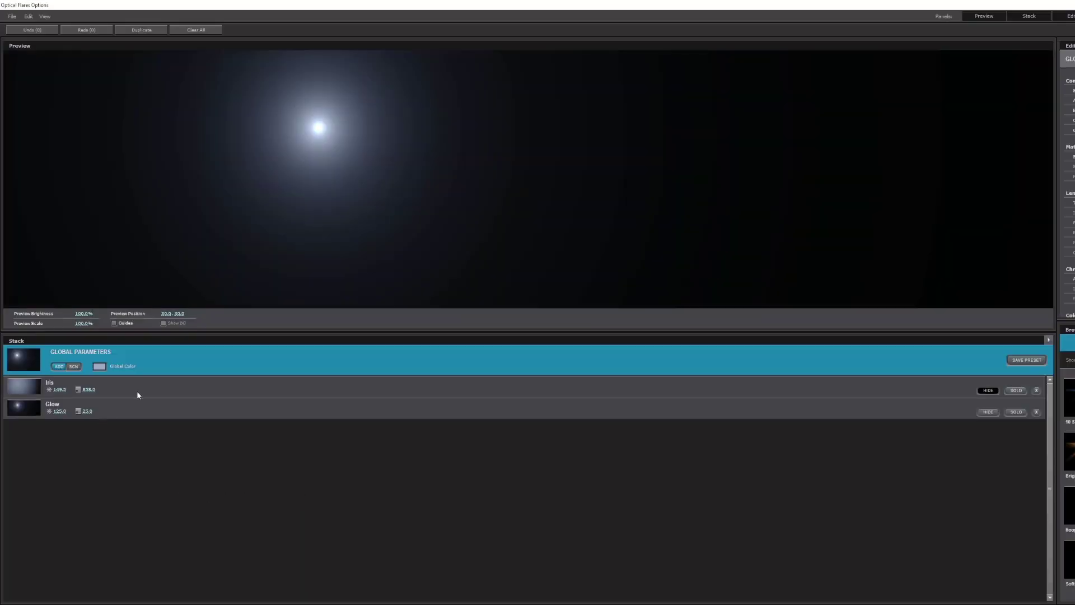
Step: Inspect the flare's Iris and Glow elements, then cancel the flare editor without saving changes
left_click(137, 391)
left_click(139, 401)
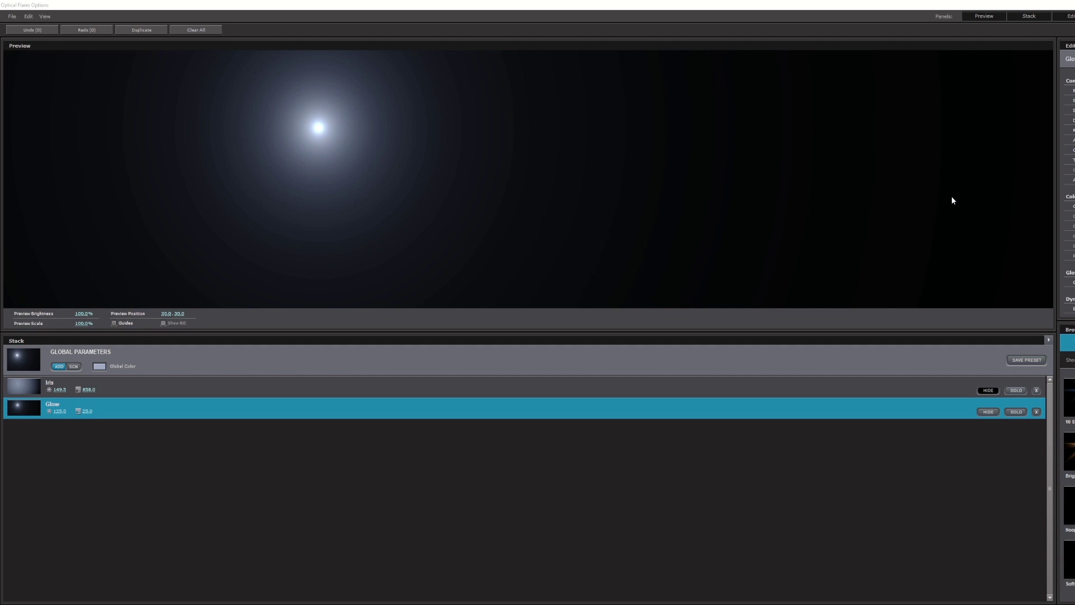
left_click(1014, 329)
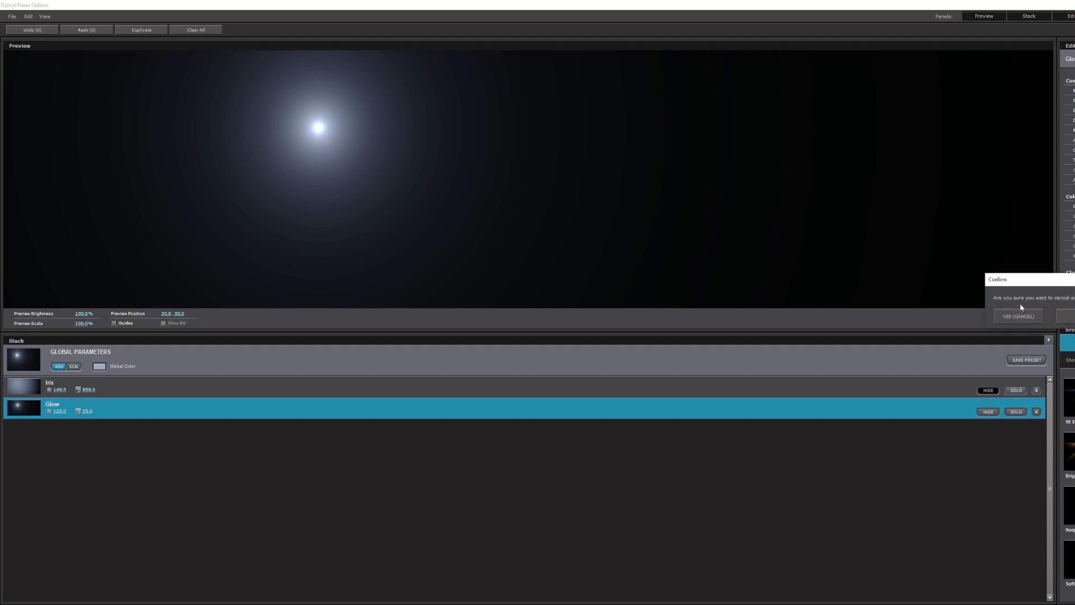
left_click(1020, 304)
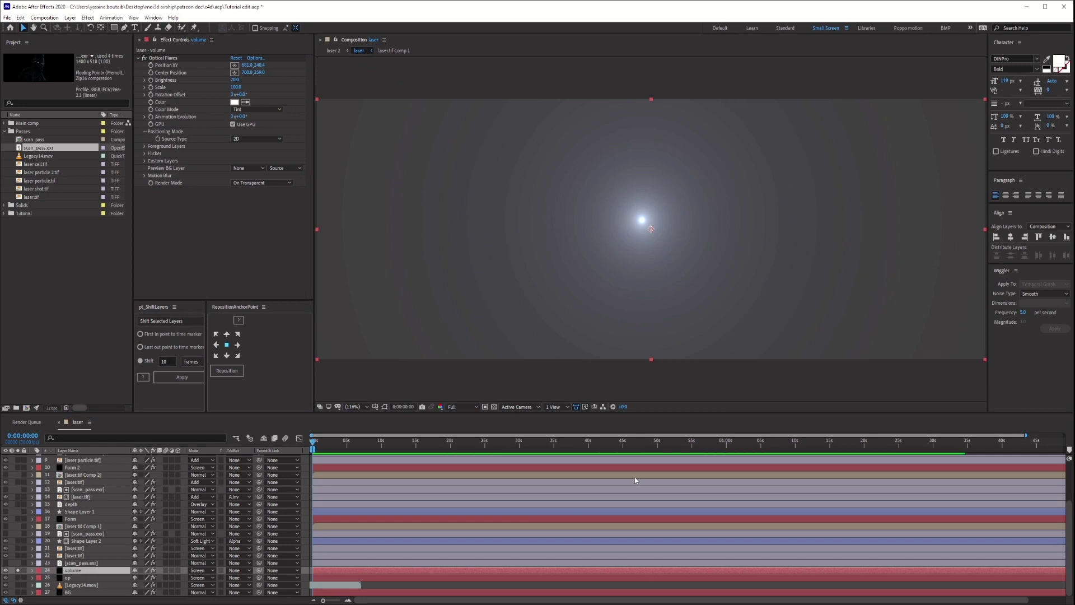
Step: Check the scan_pass.exr matte shape, then set volume's TrkMat to Alpha Inverted Matte [scan_pass.exr]
left_click(238, 571)
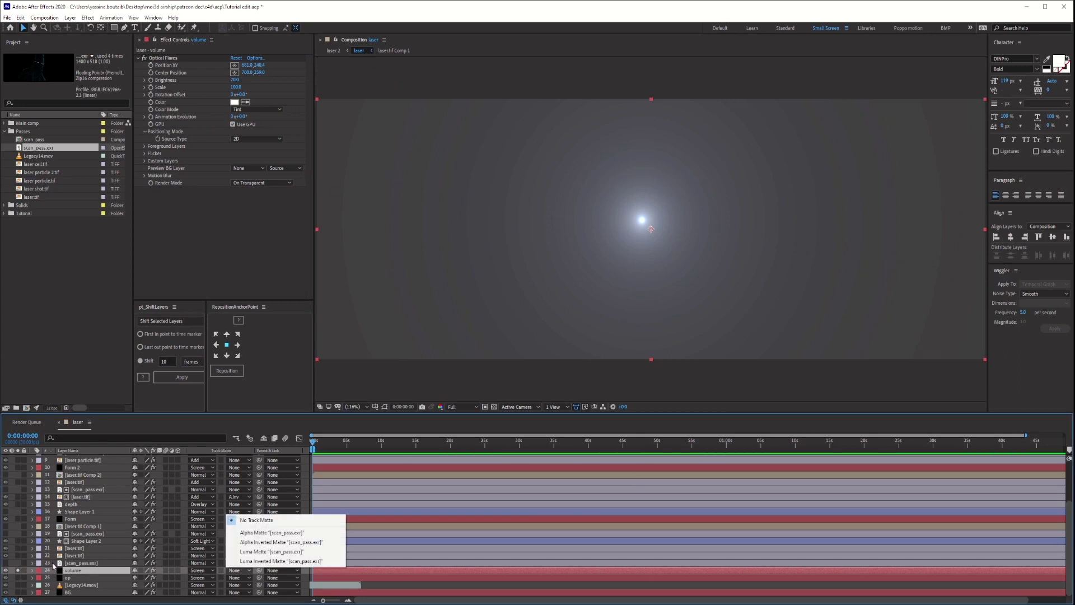
left_click(75, 563)
left_click(6, 562)
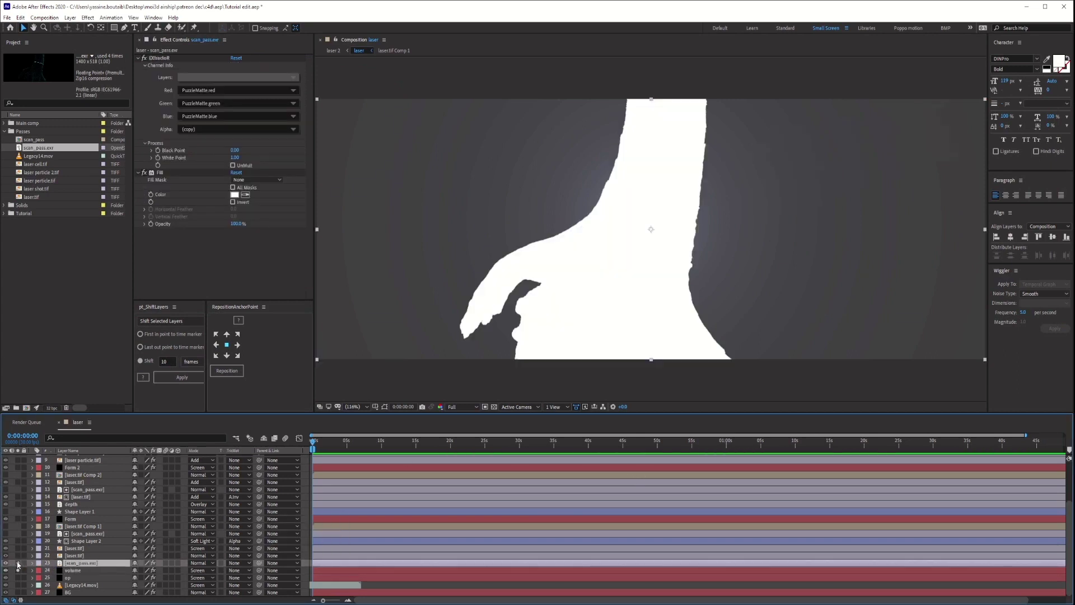
left_click(6, 562)
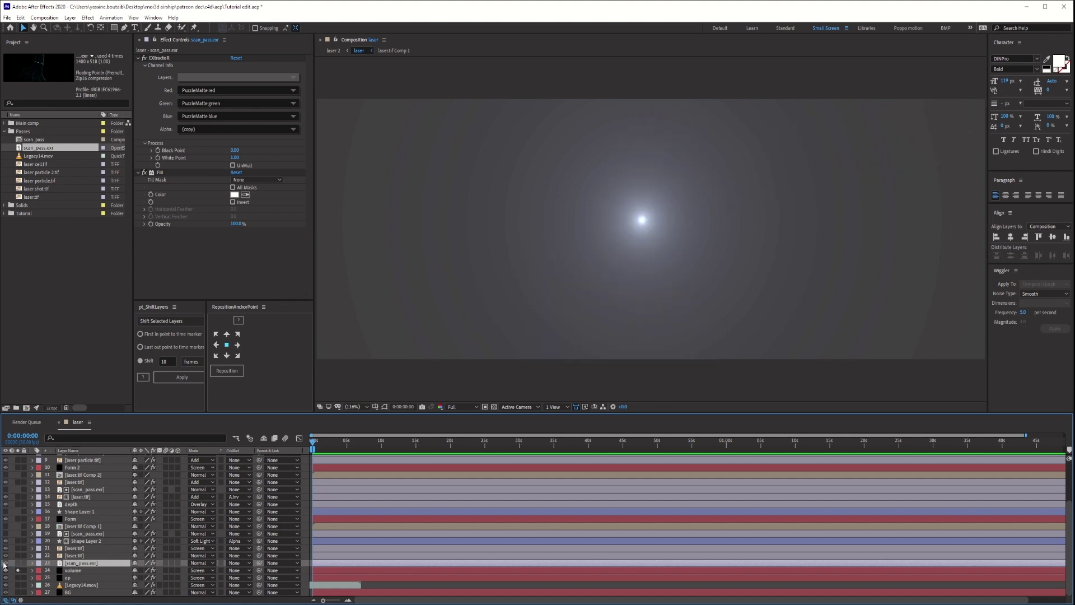
left_click(238, 570)
left_click(251, 542)
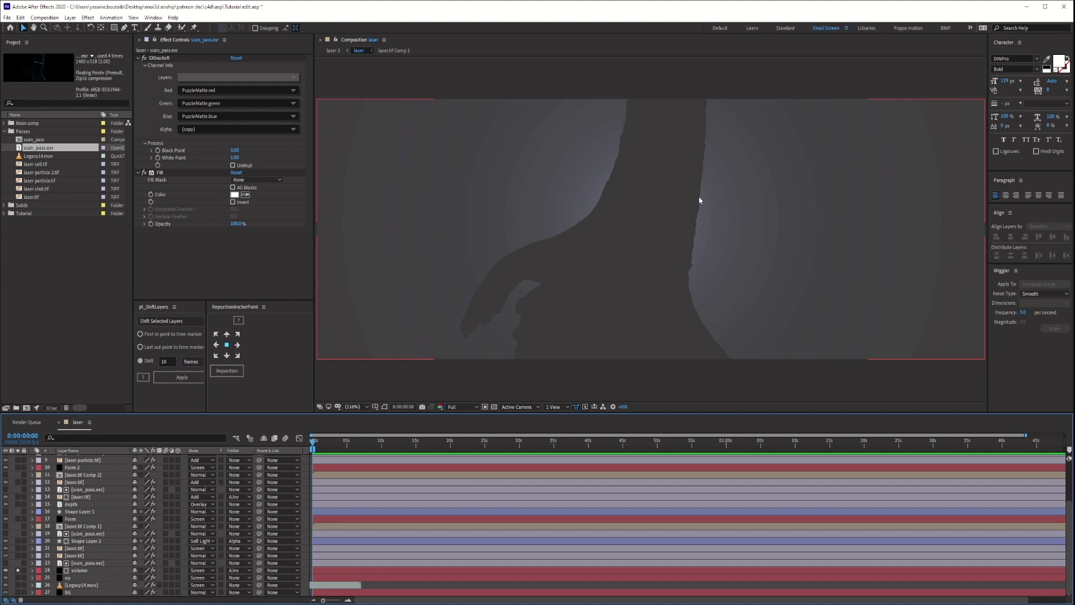
Step: Solo the BG and other lower layers to compare, then clear the solos
left_click(18, 592)
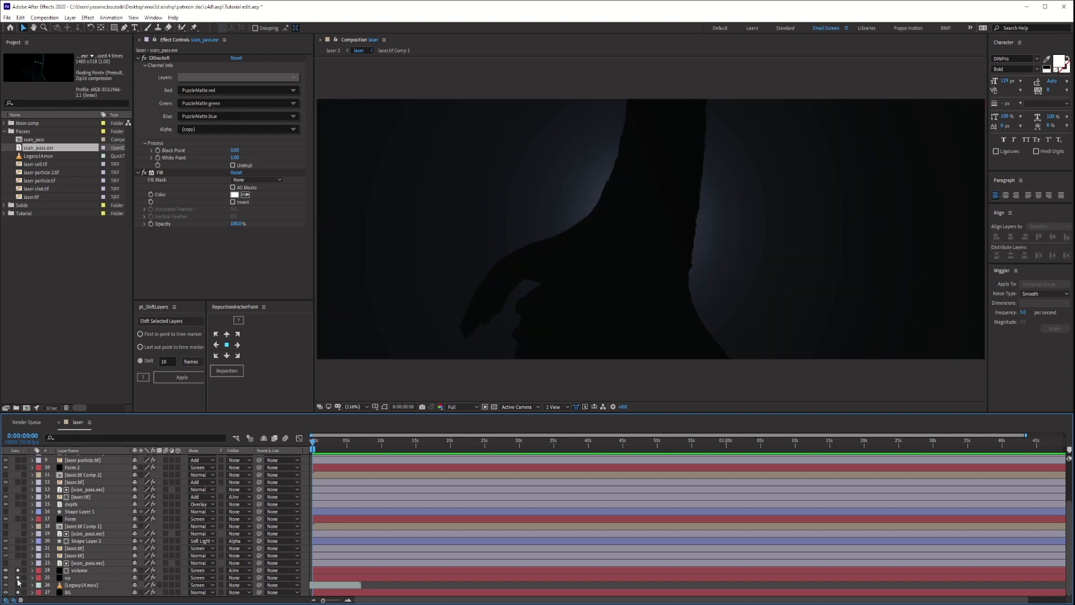
left_click(17, 583)
left_click(17, 582)
left_click(17, 582)
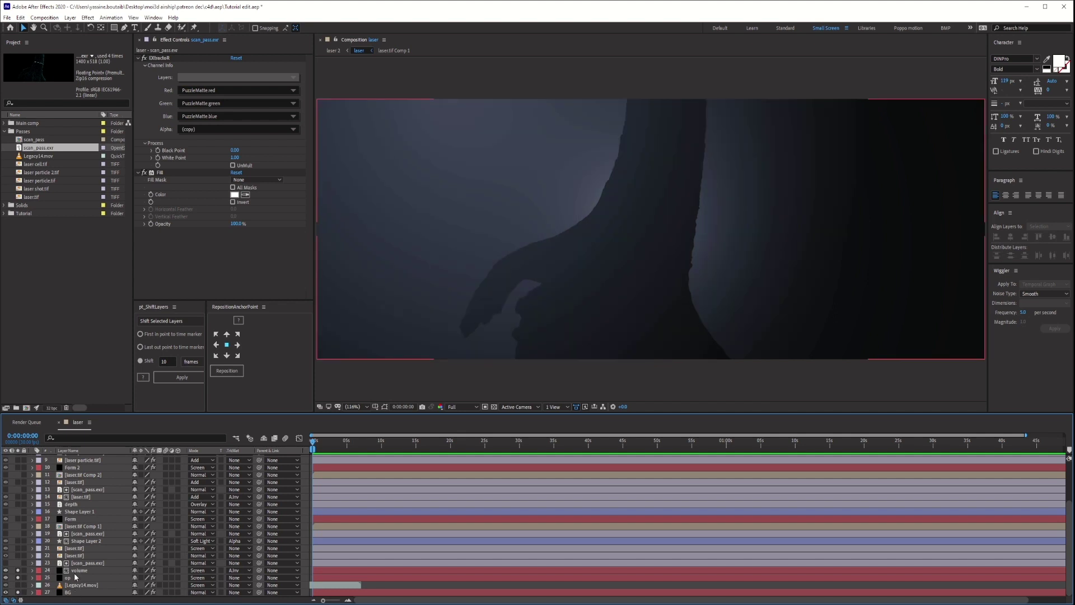
left_click(17, 560)
scroll(21, 538, "up", 2)
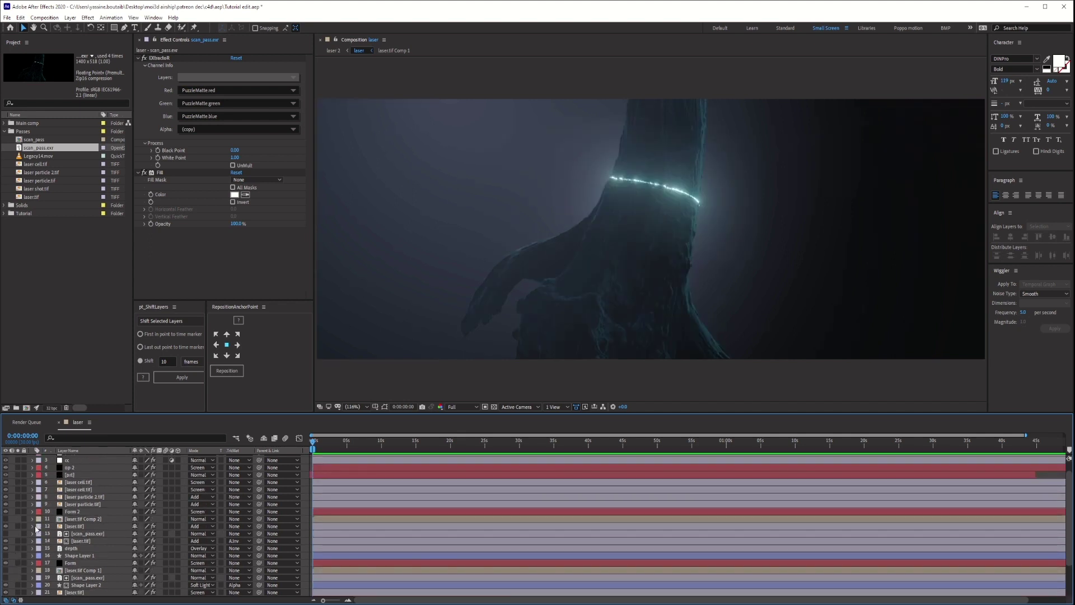
Step: Turn on laser streak layers 12 and 14, then select the Vignette layer at the top
left_click(20, 527)
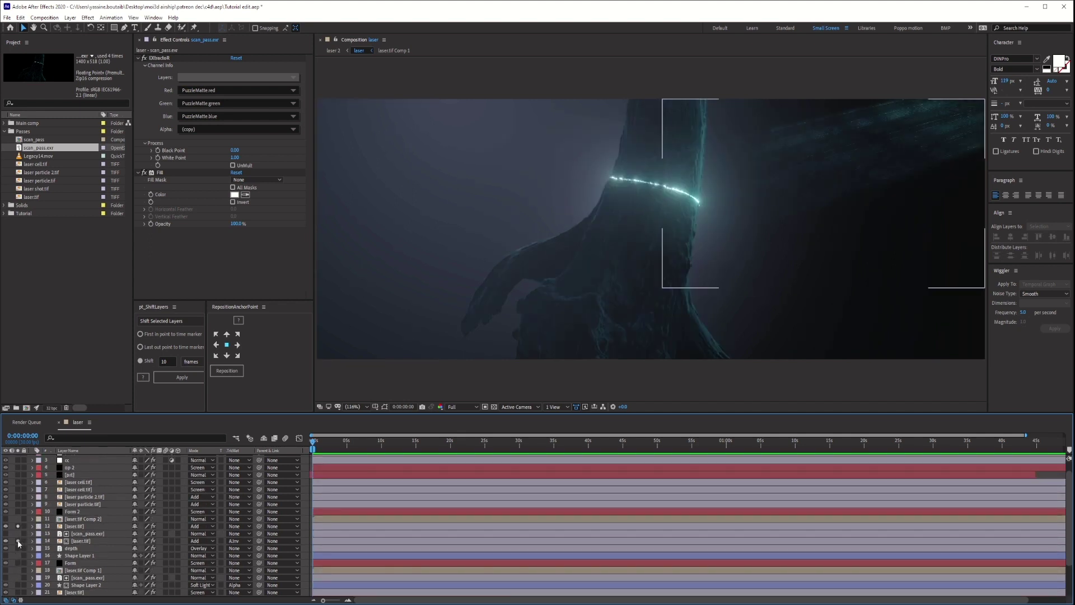
left_click(20, 541)
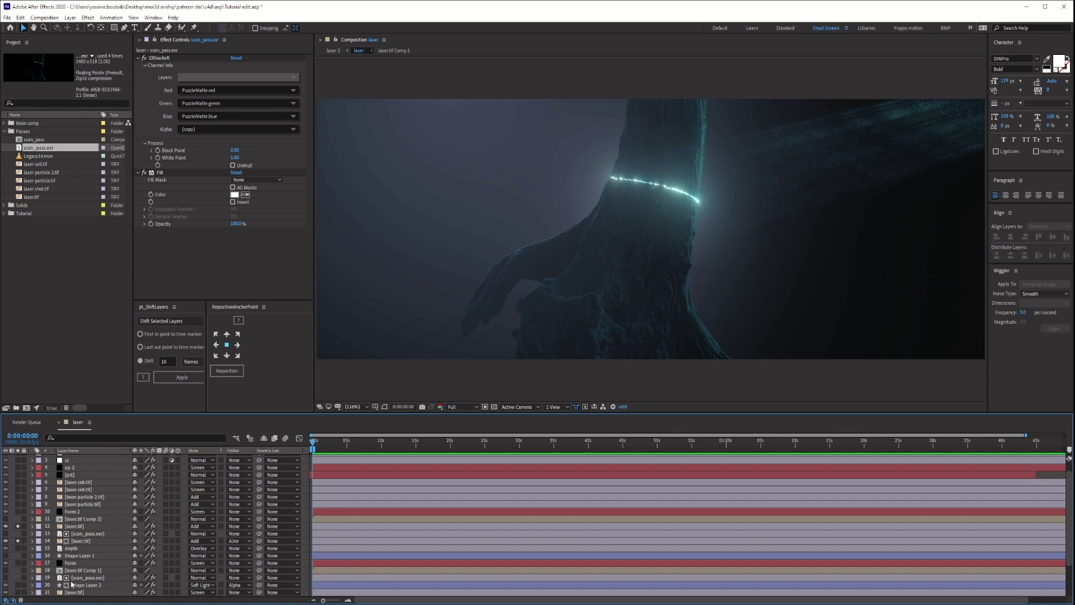
scroll(26, 541, "up", 1)
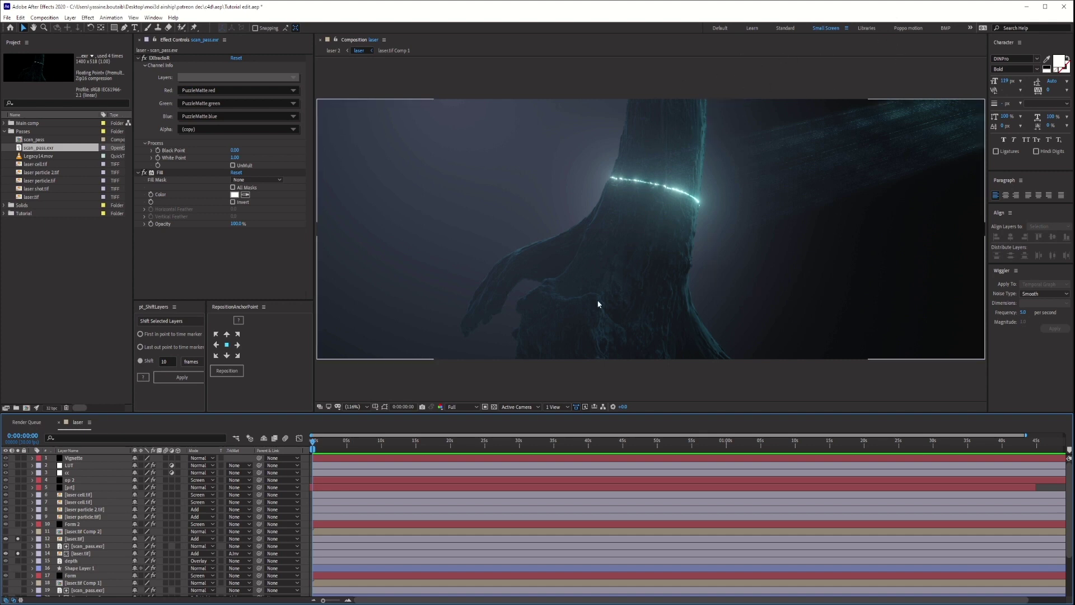
left_click(74, 458)
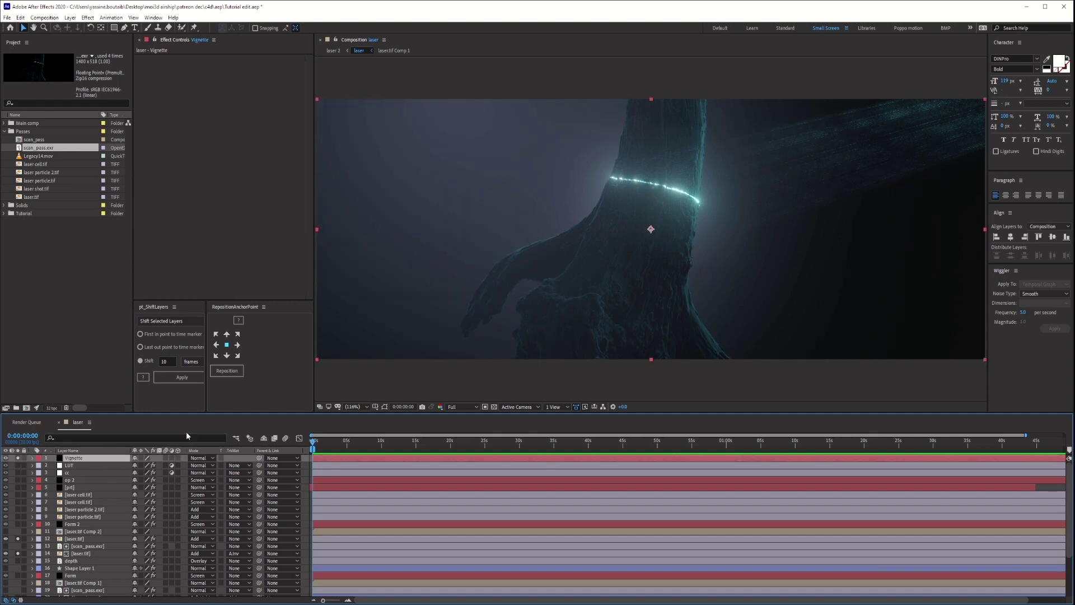
left_click(384, 407)
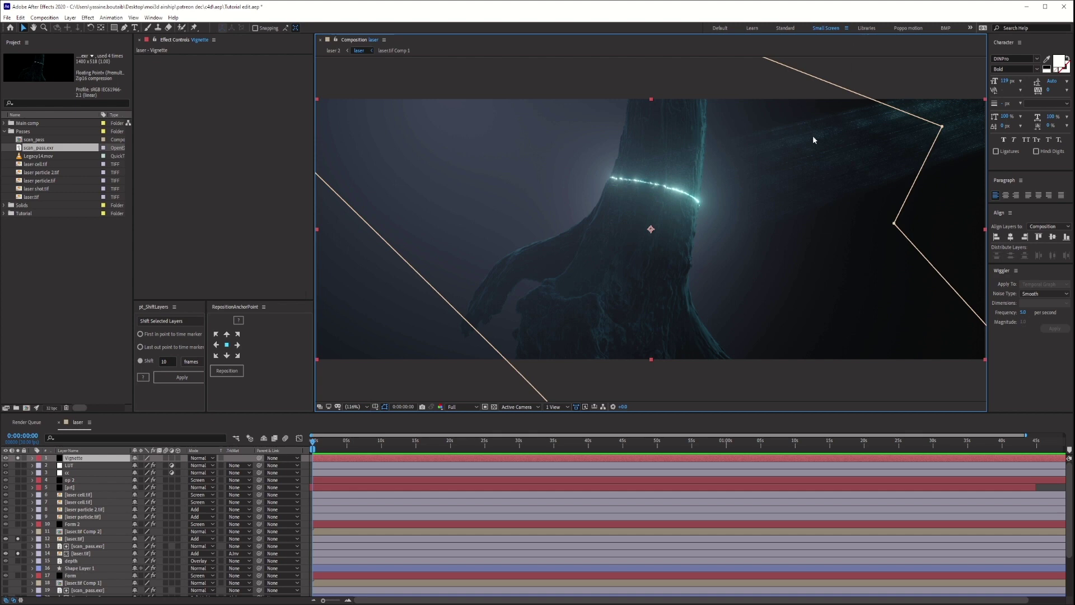
key("slash")
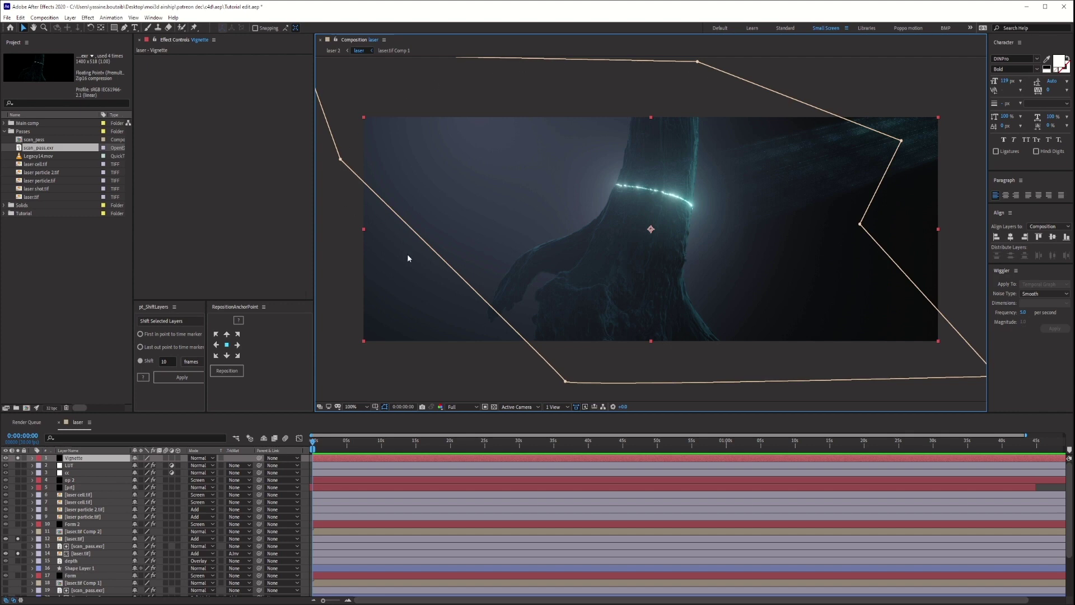
key("t")
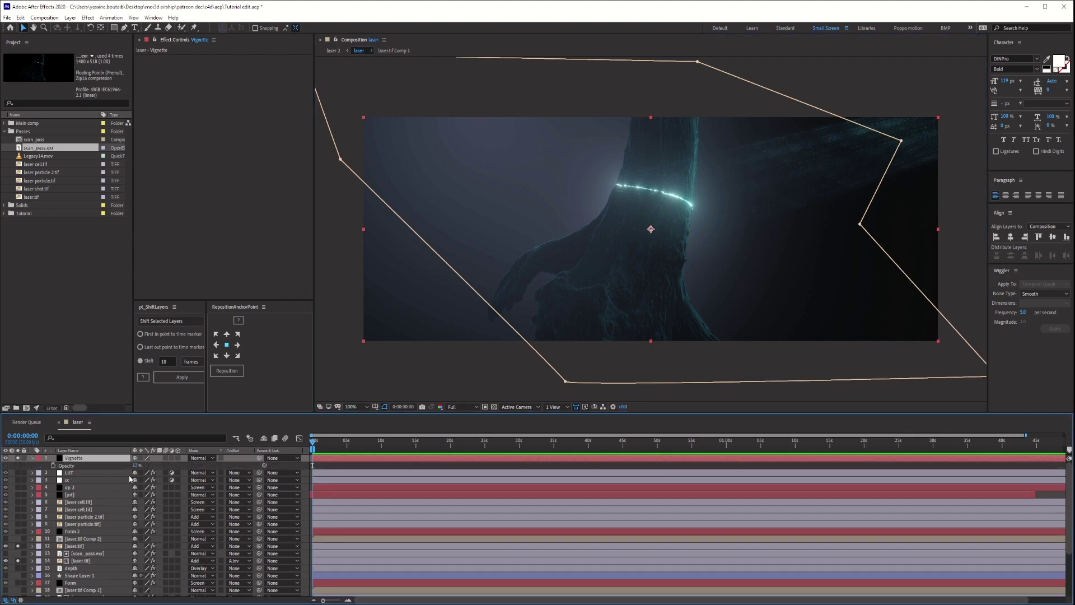
left_click_drag(136, 465, 180, 463)
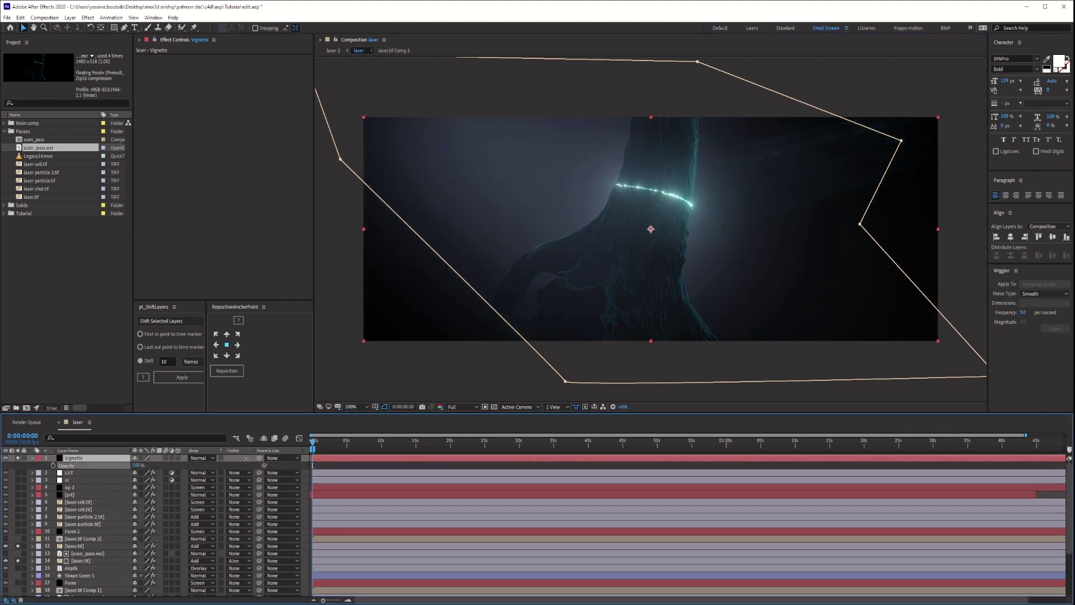
key("ctrl+z")
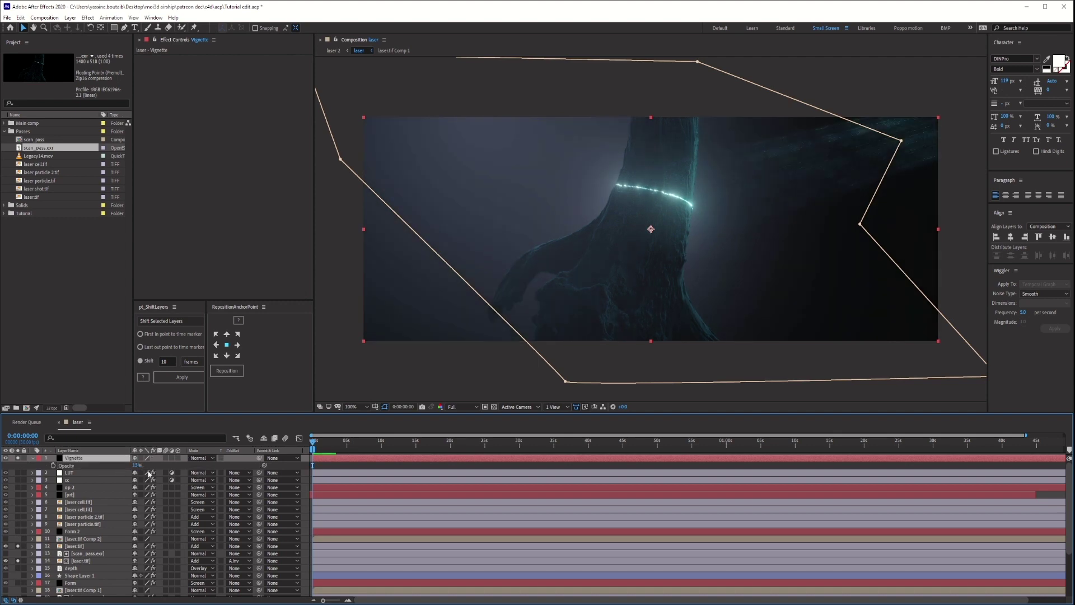
left_click(32, 458)
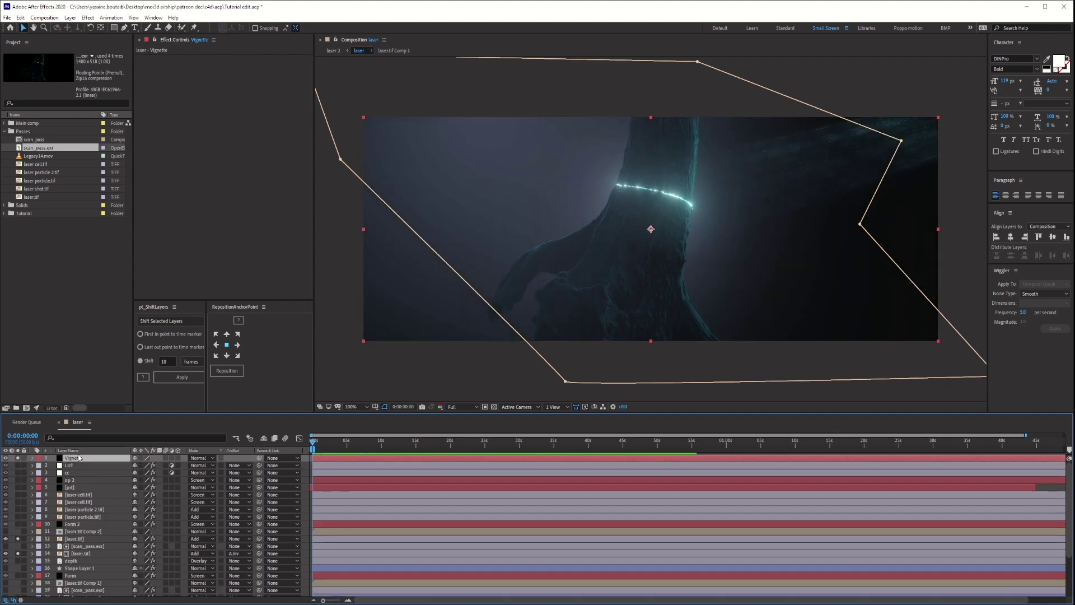
key("ctrl+shift+h")
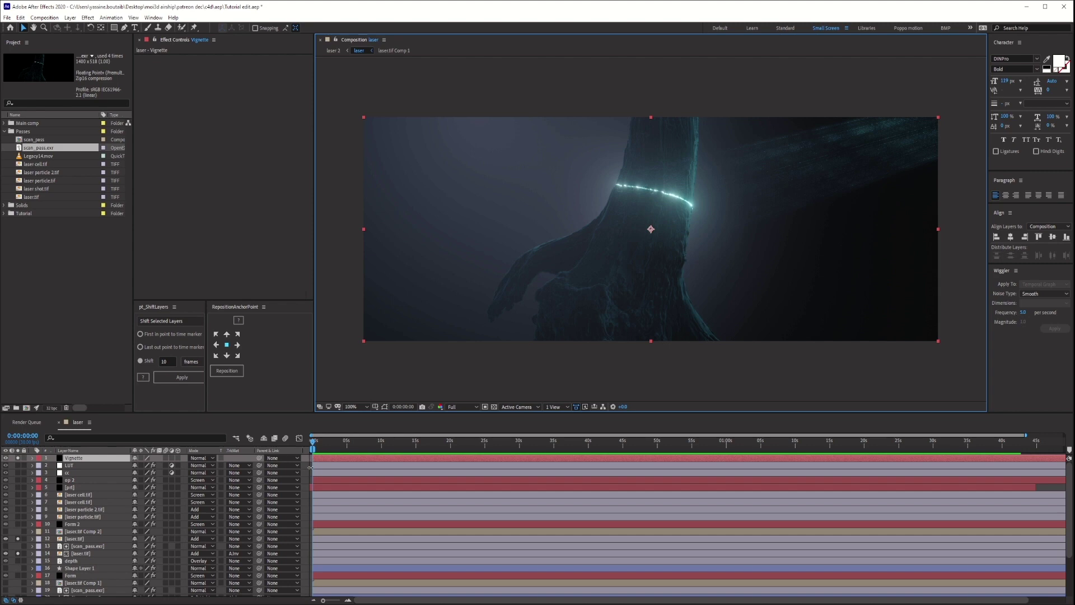
left_click(310, 467)
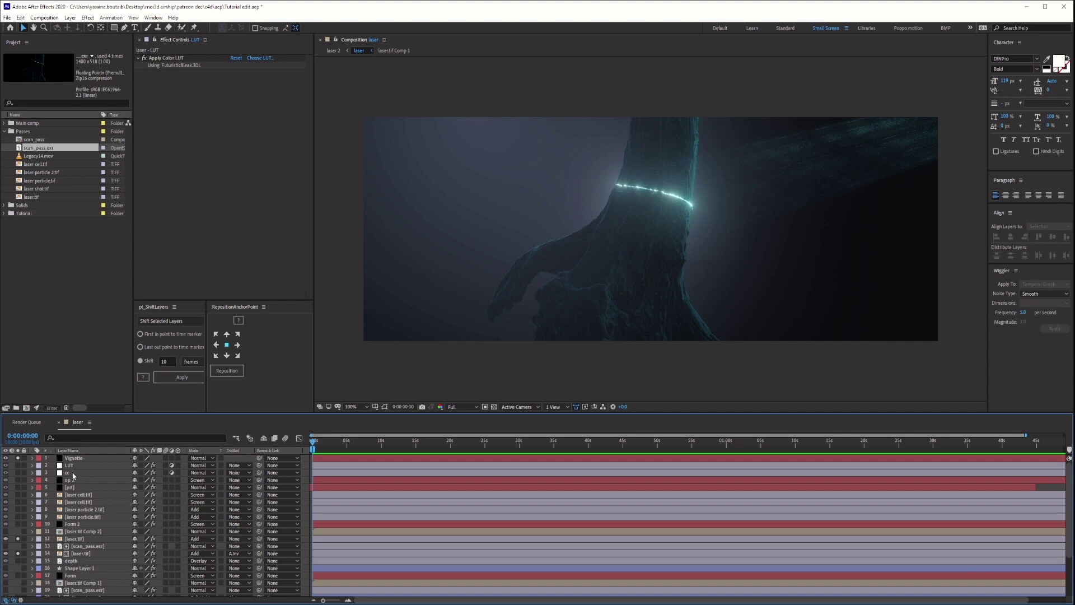
Step: Solo and select the cc layer, then collapse its Add Grain, Sharpen and Vibrance settings
left_click(17, 473)
left_click(68, 473)
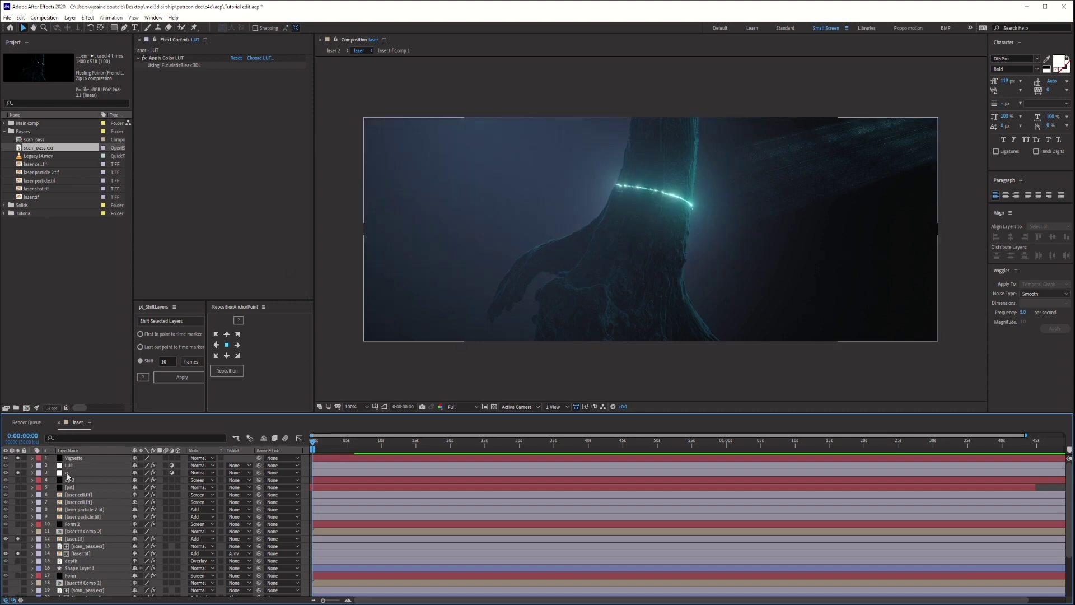
left_click(68, 474)
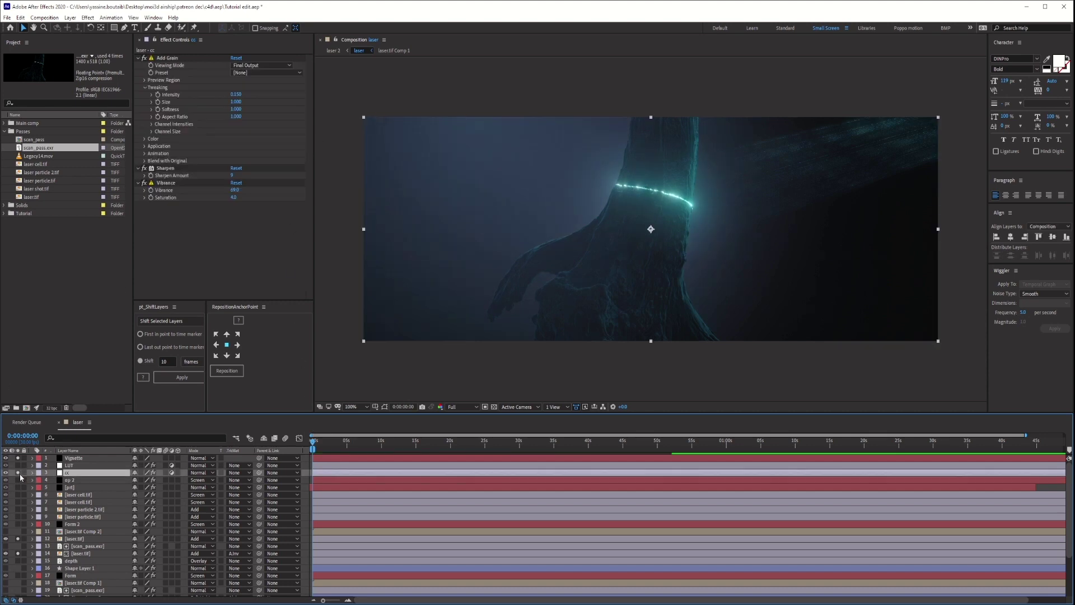
left_click(139, 60)
left_click(138, 58)
left_click(137, 66)
left_click(138, 72)
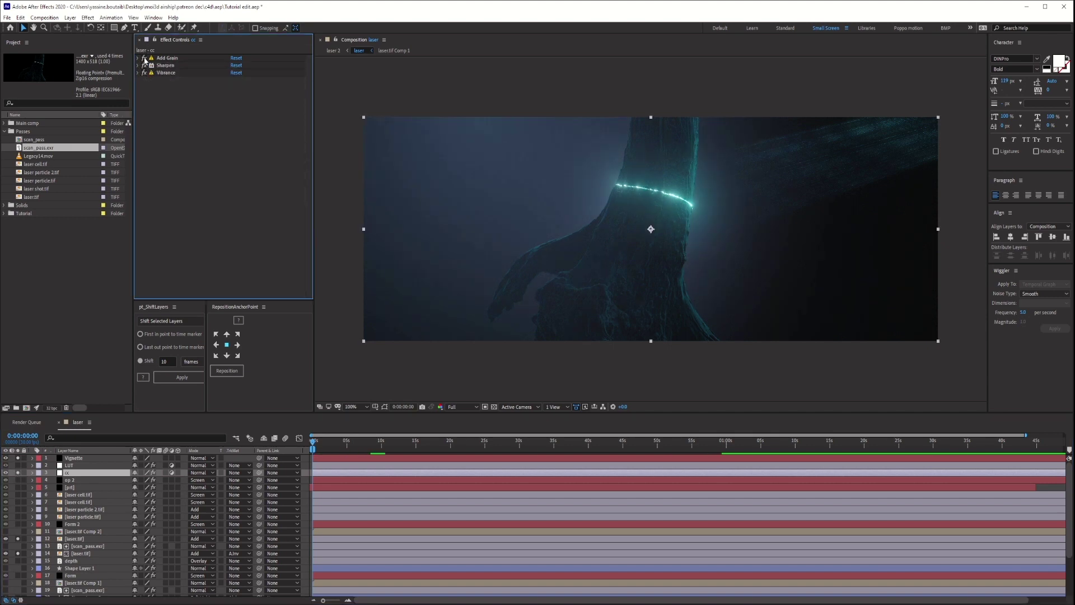
Step: Switch Add Grain, Sharpen and Vibrance off and back on to compare, then zoom in
left_click(159, 59)
left_click(144, 66)
left_click(144, 58)
left_click(144, 73)
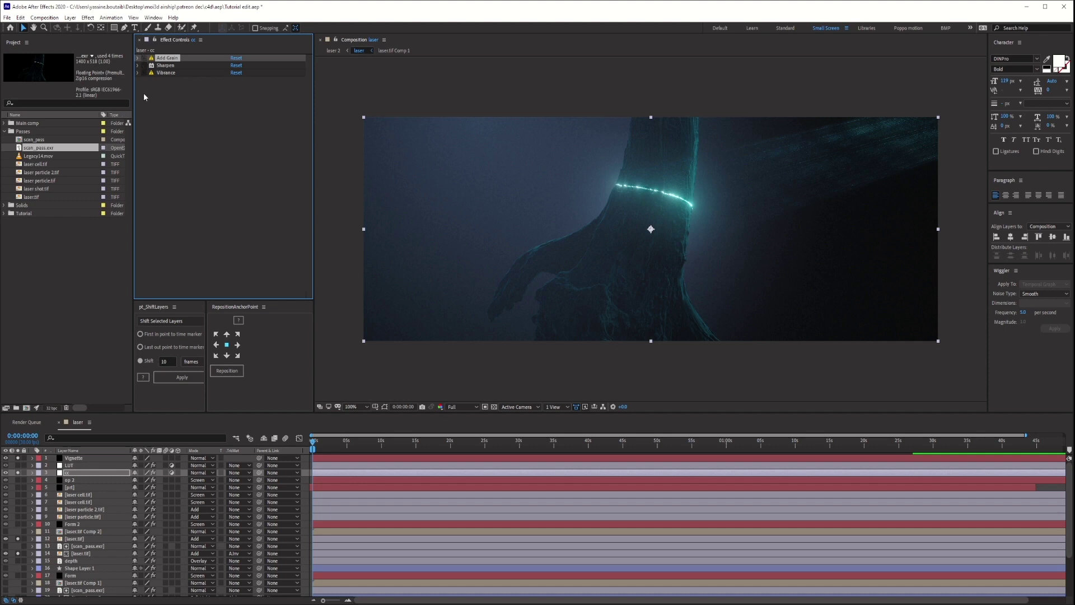
left_click(166, 86)
left_click(145, 59)
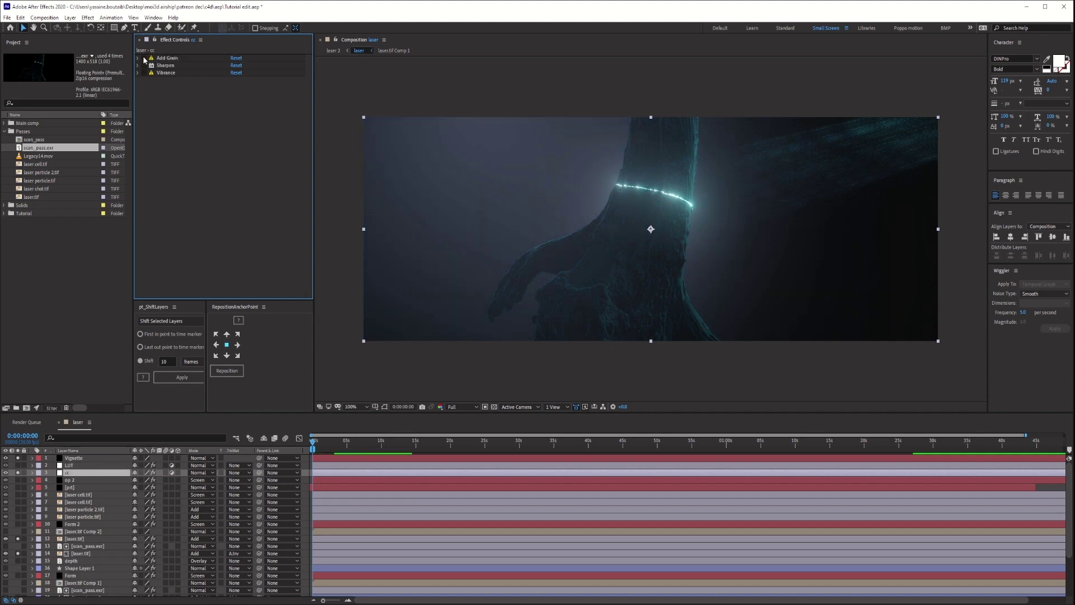
key(".")
key(".")
key(".")
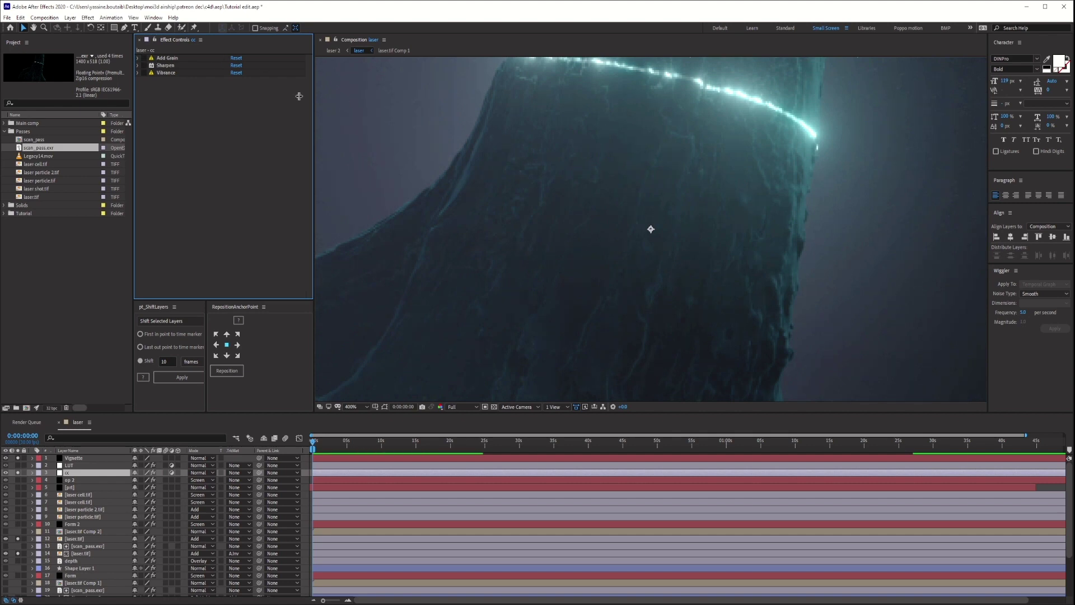
Step: Enable Add Grain on the cc layer and zoom and pan to inspect the grain on the trunk
left_click(144, 58)
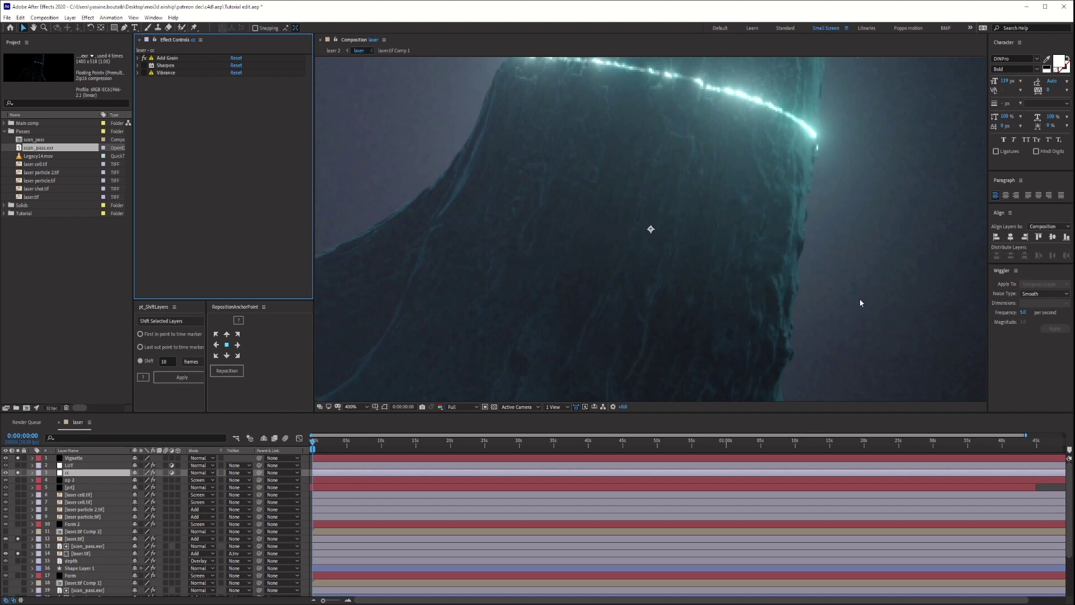
key("comma")
key("comma")
key("comma")
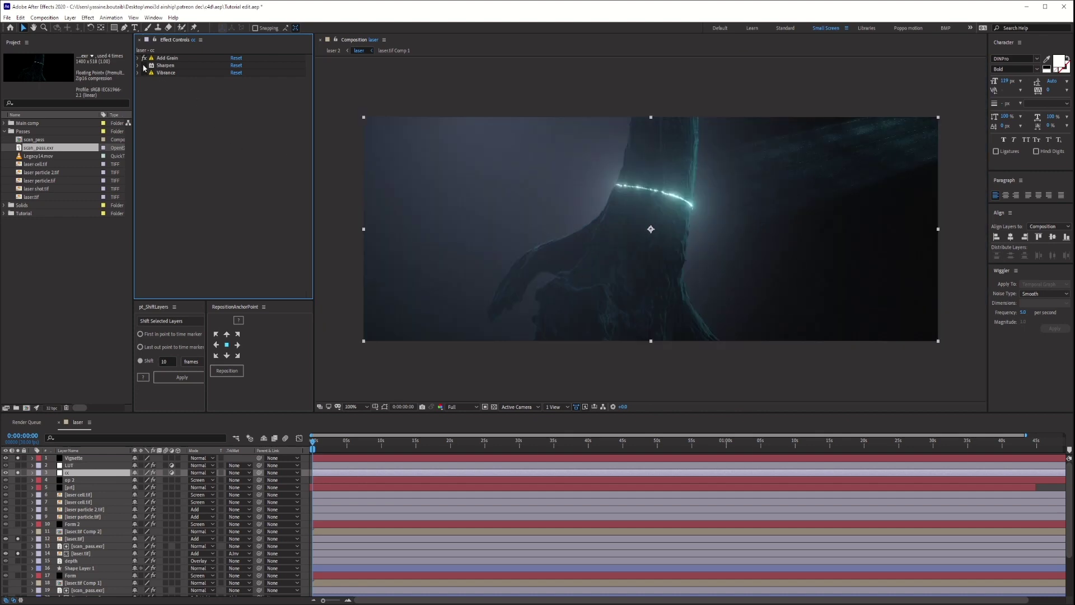
key("period")
key("period")
key("period")
key("period")
key("period")
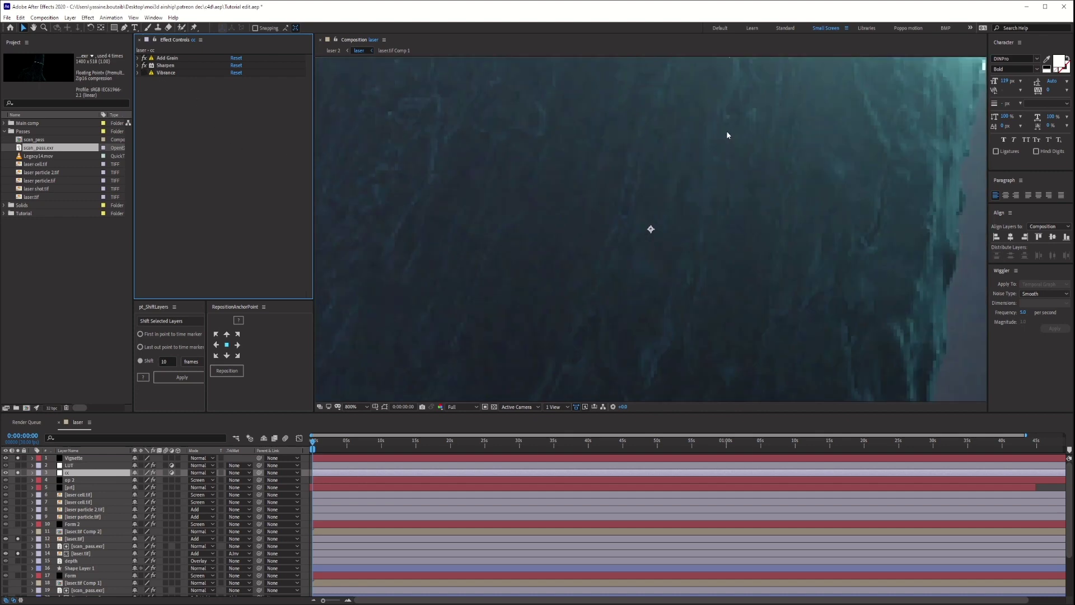
key("comma")
key("comma")
key("comma")
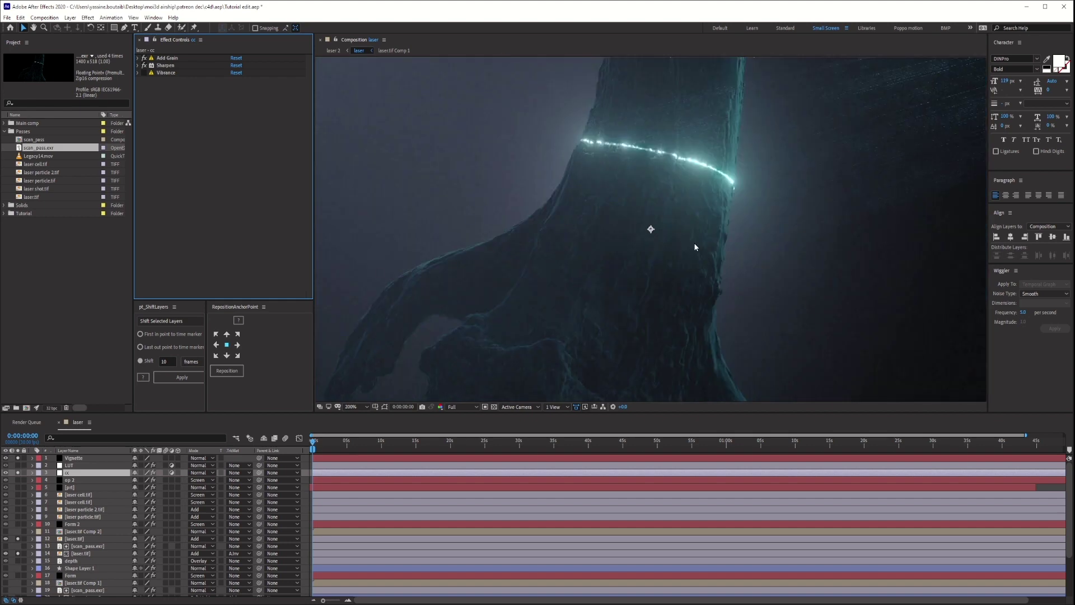
left_click_drag(734, 245, 567, 297)
key("comma")
key("comma")
key("comma")
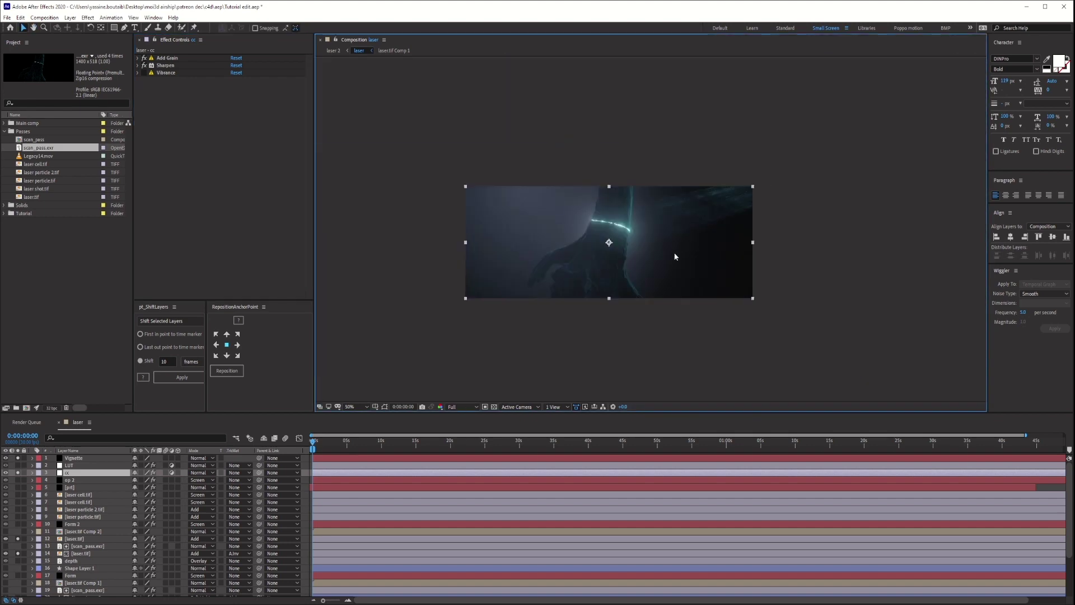
Step: Bring the viewer back to the whole frame at 100%
key("period")
key("period")
key("period")
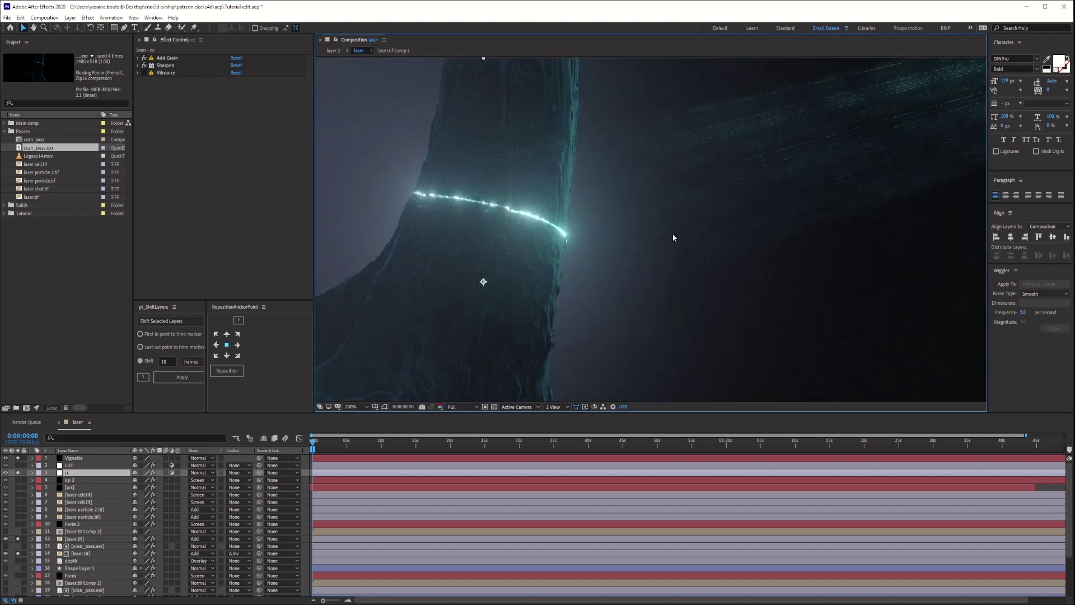
left_click_drag(619, 233, 704, 228)
key("v")
key("comma")
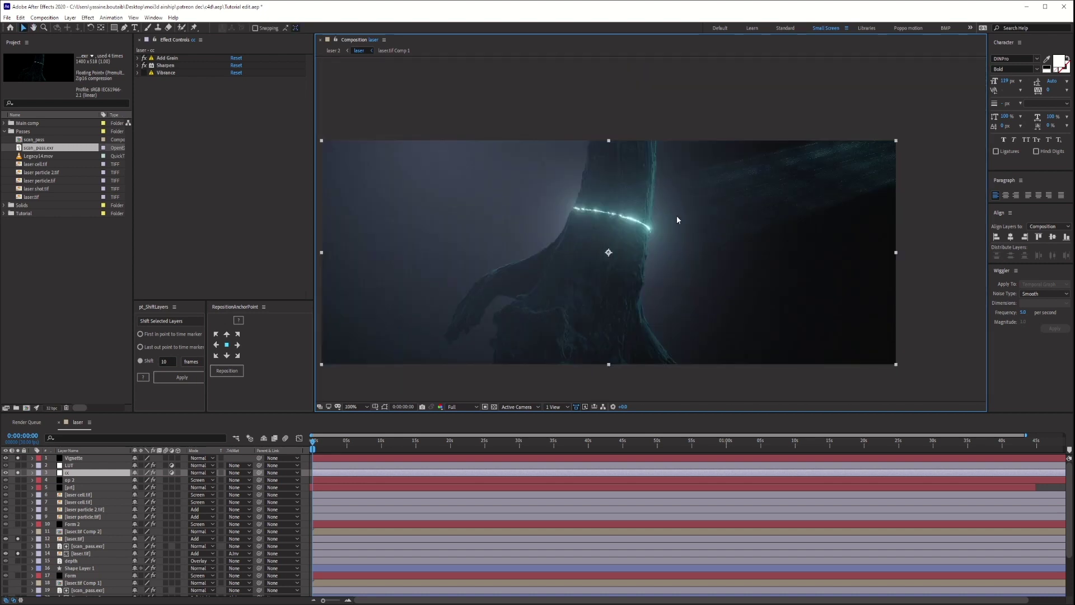
Step: Review the Vibrance values unchanged, then toggle the LUT layer off and on to compare
left_click(160, 74)
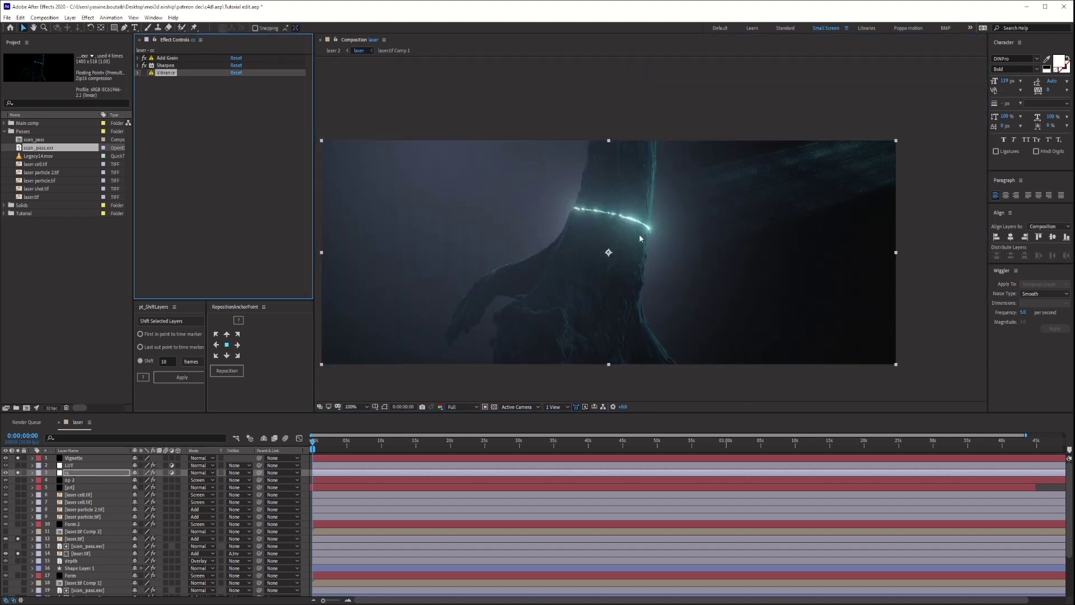
left_click(138, 73)
left_click(138, 73)
left_click(18, 465)
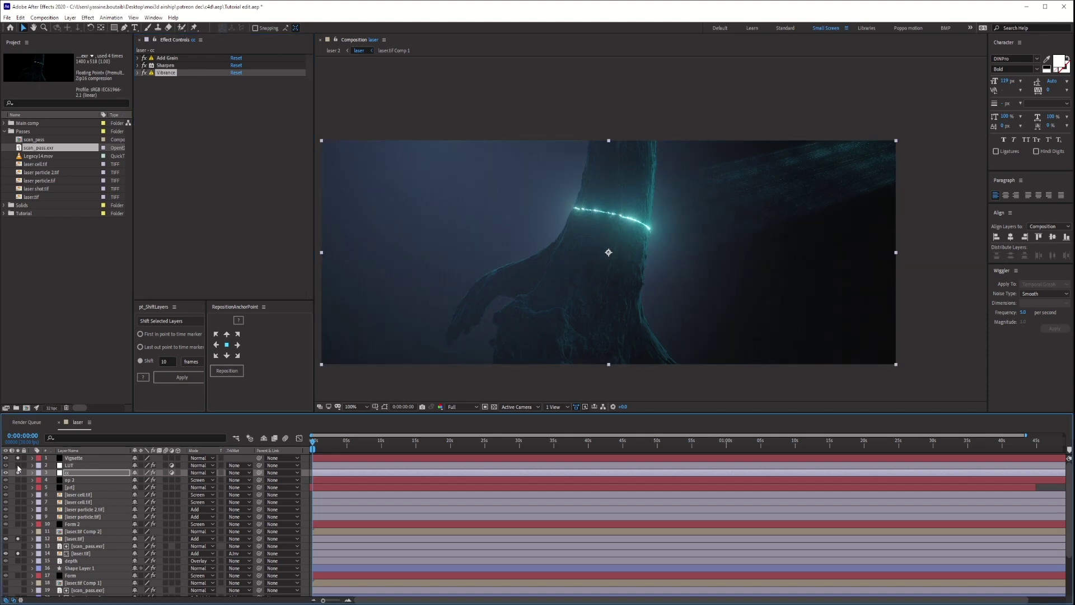
left_click(17, 466)
Step: Select the depth layer, inspect its EXtractoR channel settings and re-enable its Levels effect
scroll(96, 493, "down", 1)
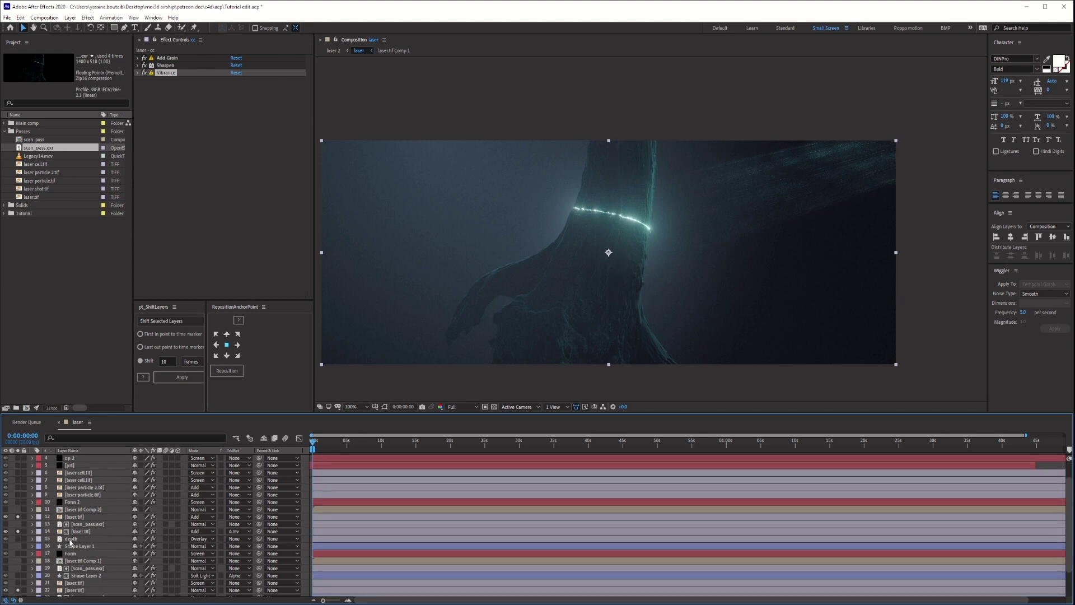
scroll(83, 537, "down", 1)
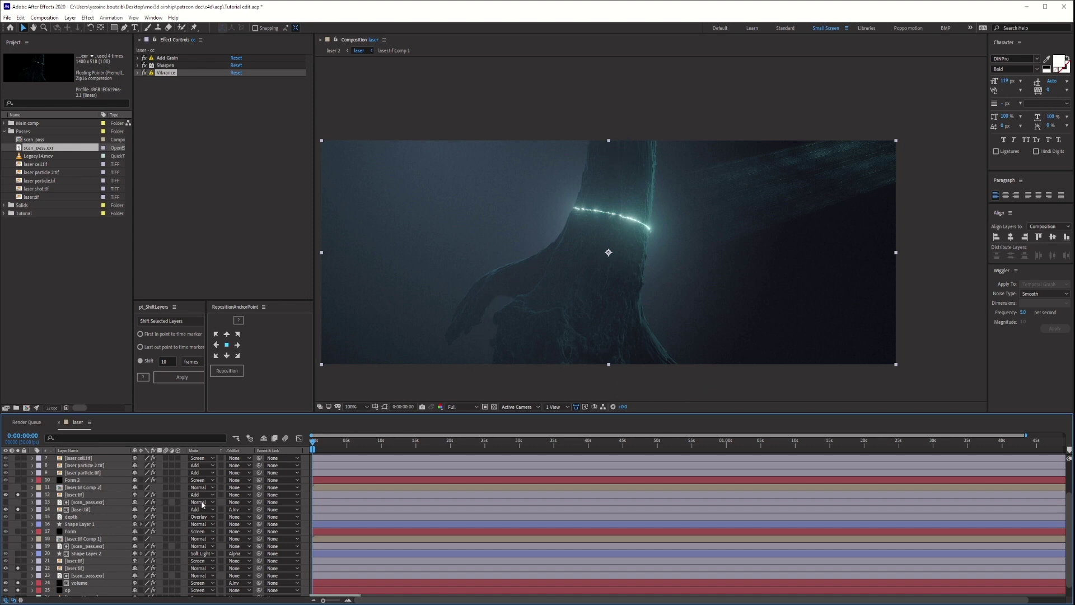
left_click(89, 517)
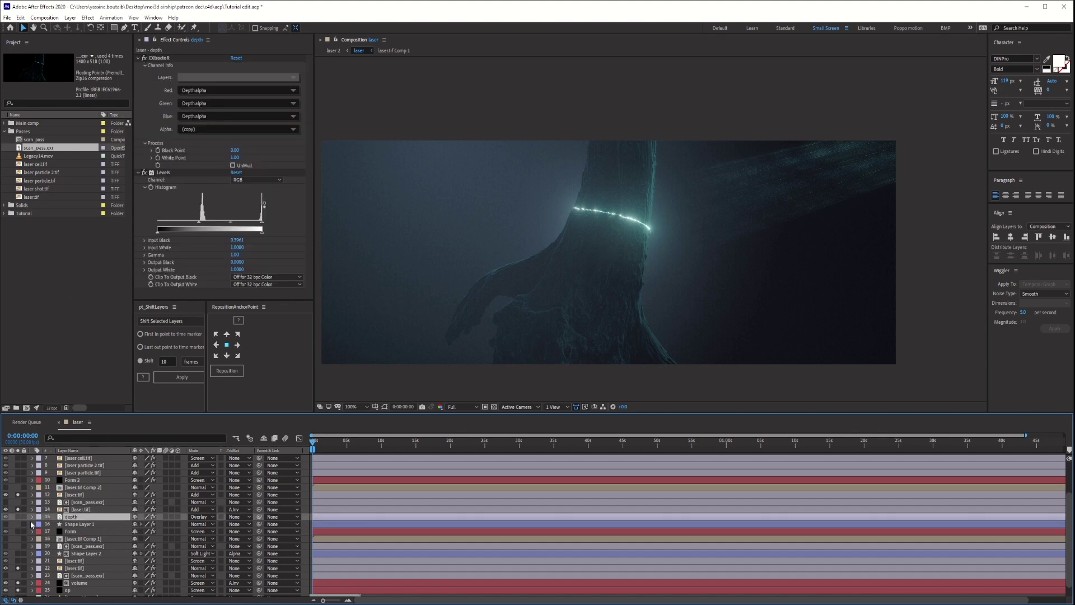
left_click(138, 59)
left_click(138, 66)
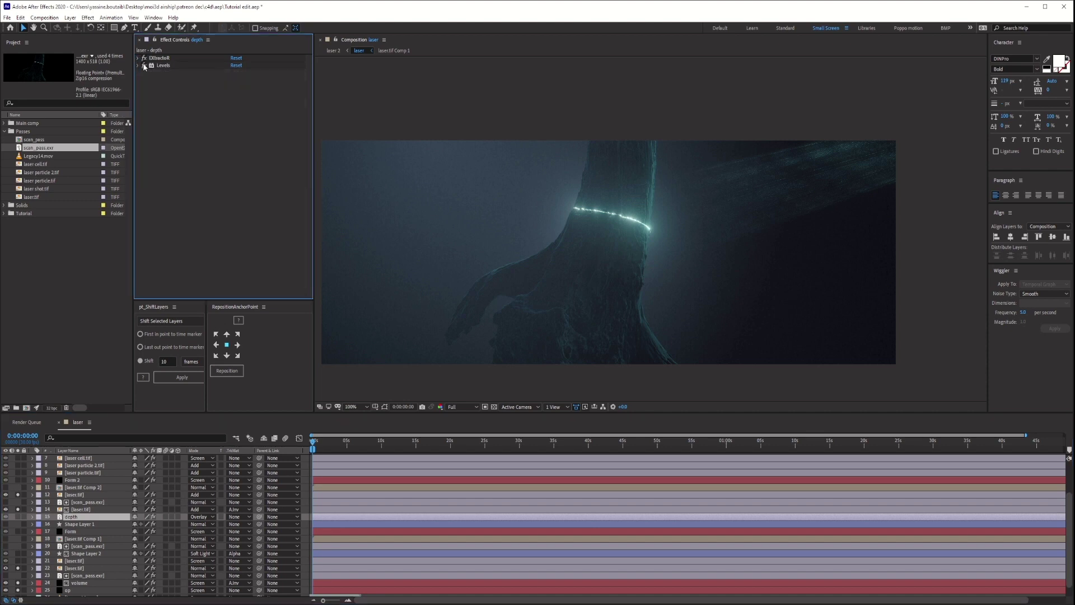
left_click(139, 58)
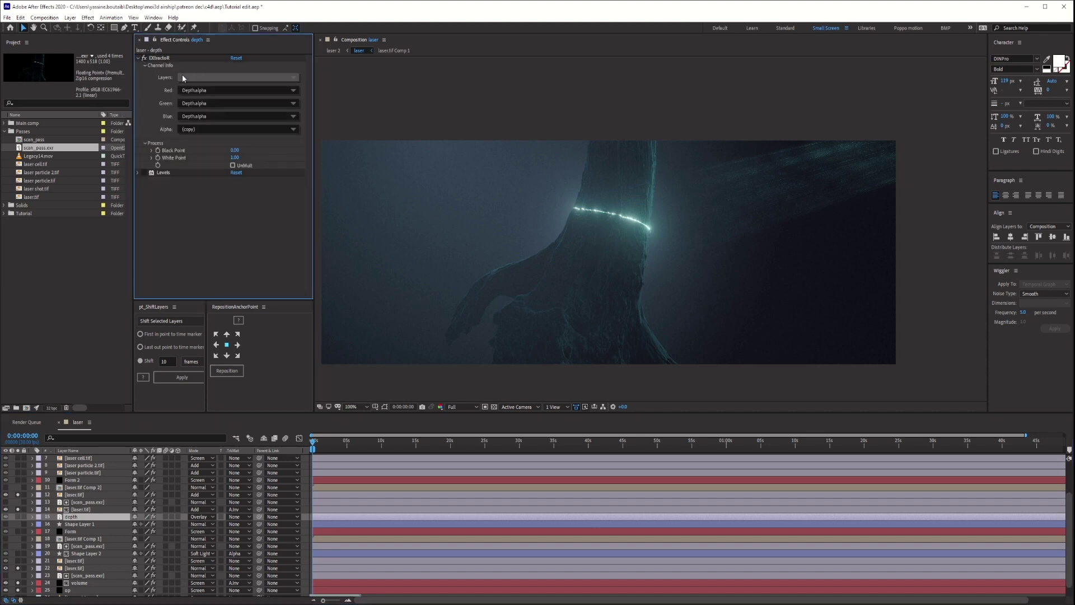
left_click(138, 58)
left_click(143, 65)
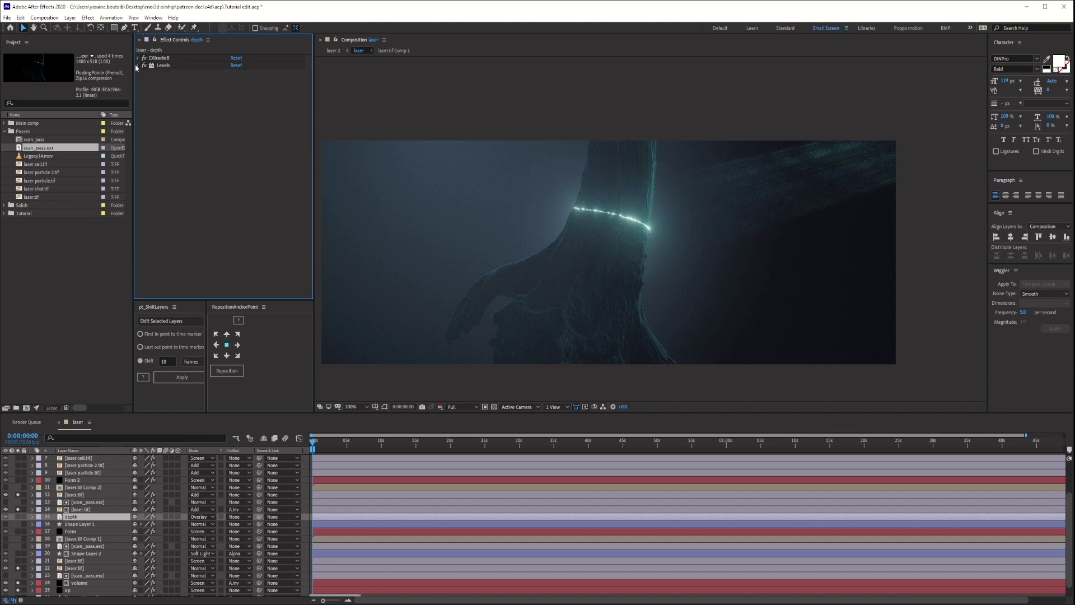
Step: Solo the depth layer to compare and review the Levels histogram and input values
left_click(18, 517)
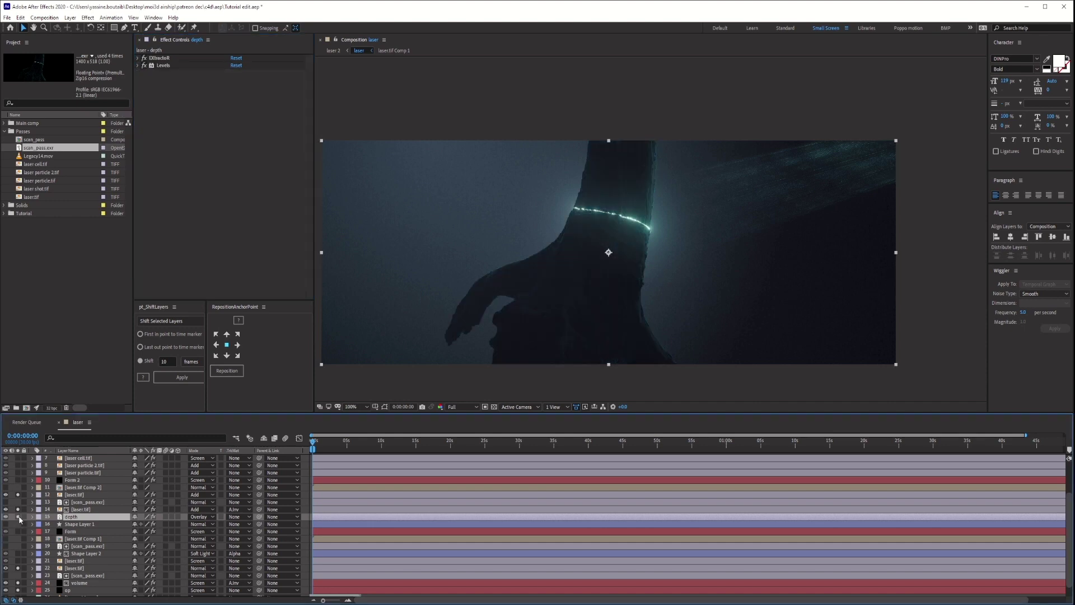
left_click(19, 517)
left_click(18, 517)
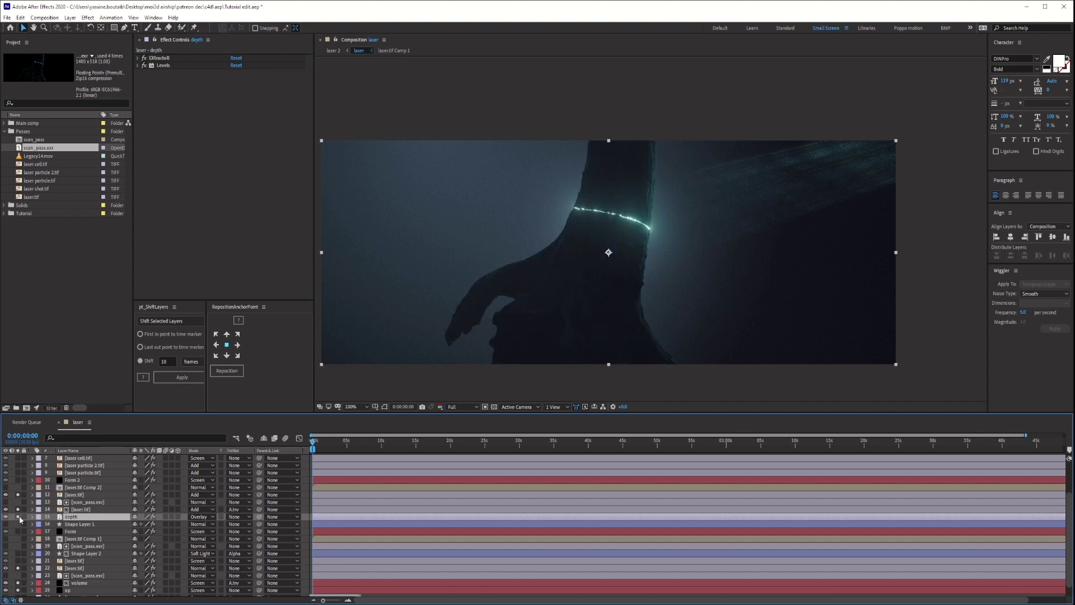
left_click(138, 65)
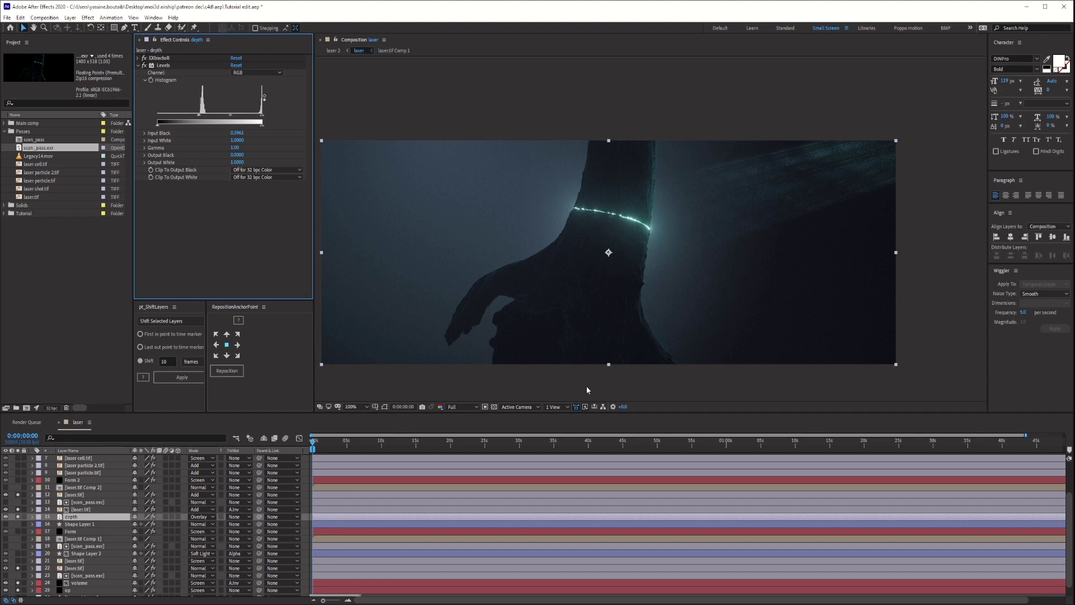
left_click(14, 528)
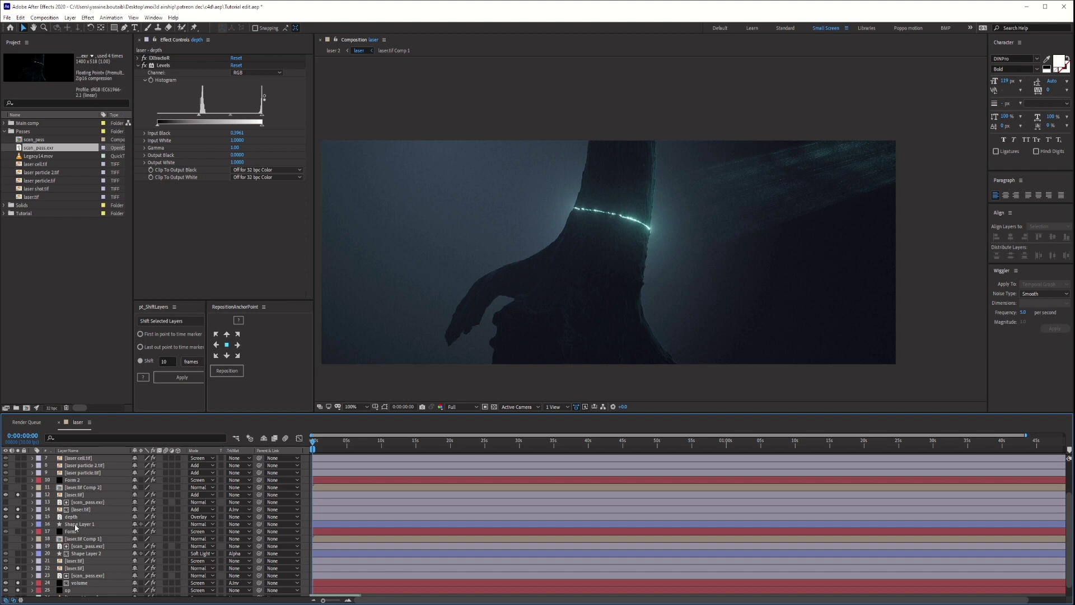
Step: Toggle solo on layer 21 to compare, leaving it off at the end
left_click(18, 561)
left_click(18, 561)
left_click(18, 560)
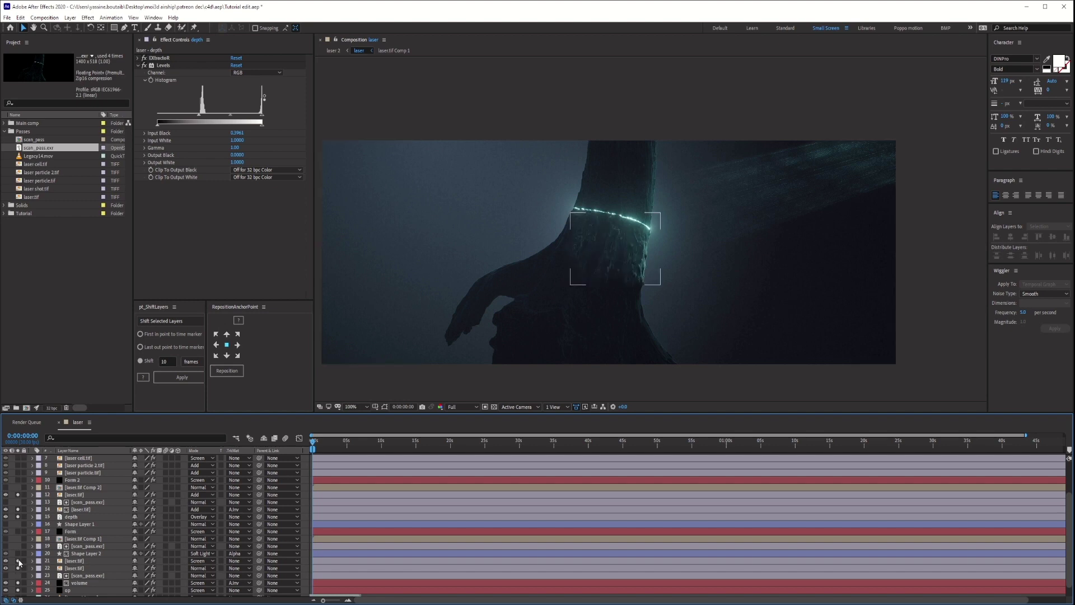
left_click(18, 560)
Step: Select the Form layer to view its Trapcode Form settings
left_click(76, 525)
left_click(72, 532)
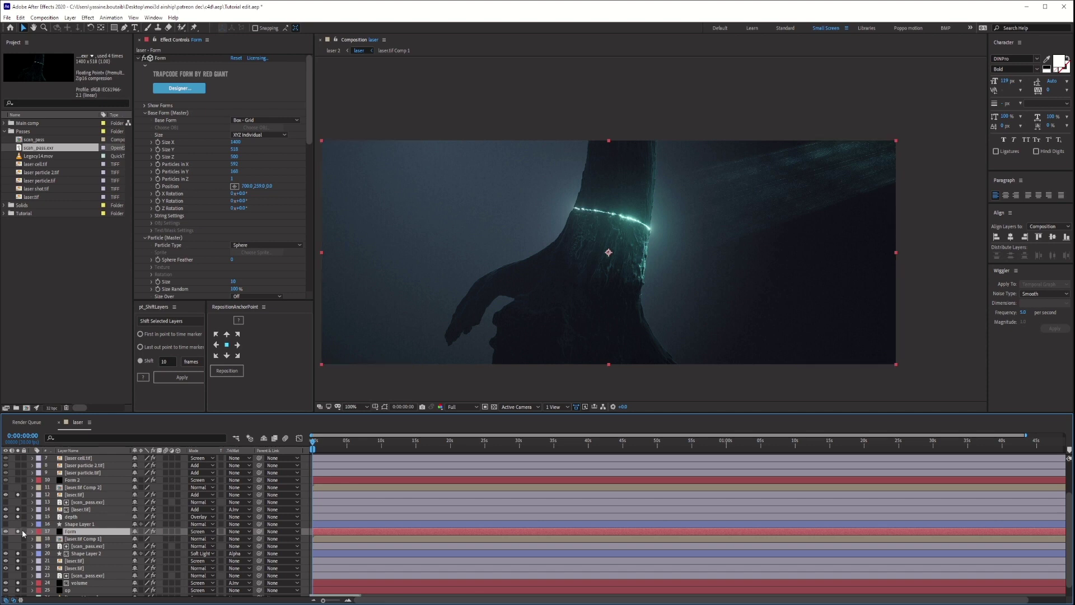
scroll(18, 527, "up", 3)
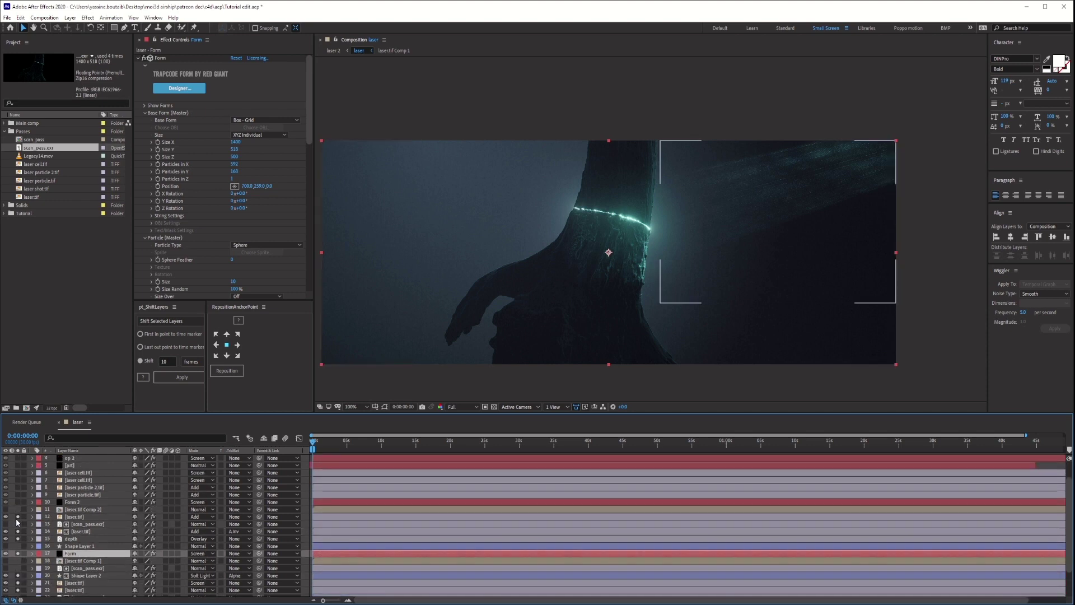
scroll(17, 522, "up", 3)
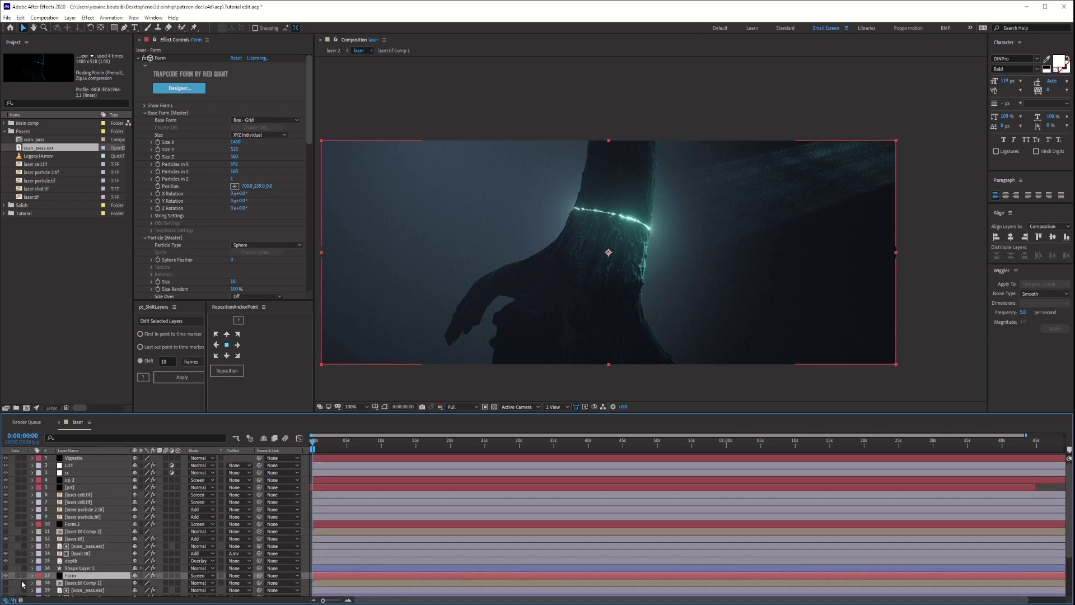
scroll(19, 560, "down", 3)
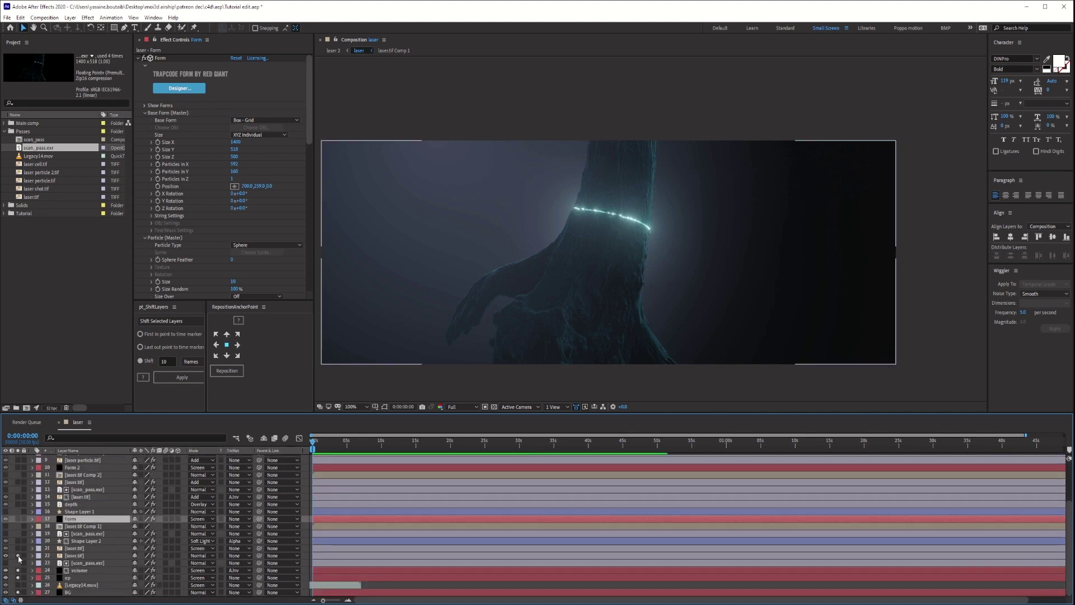
Step: Solo the Form particles to inspect them, then undo to bring all layers back
left_click_drag(19, 558, 19, 591)
left_click(18, 518)
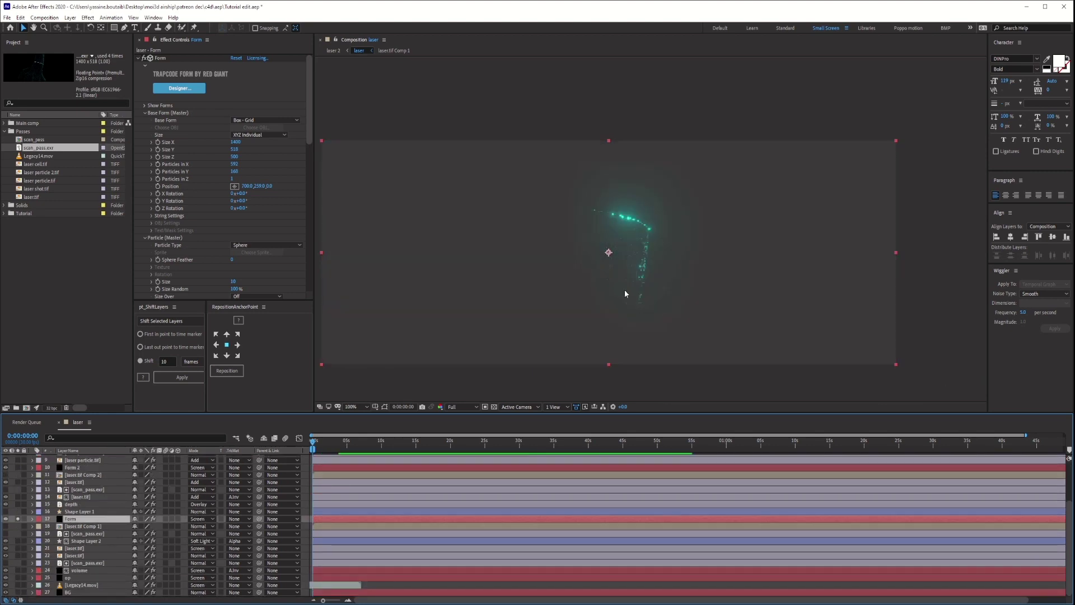
left_click(494, 407)
left_click(494, 406)
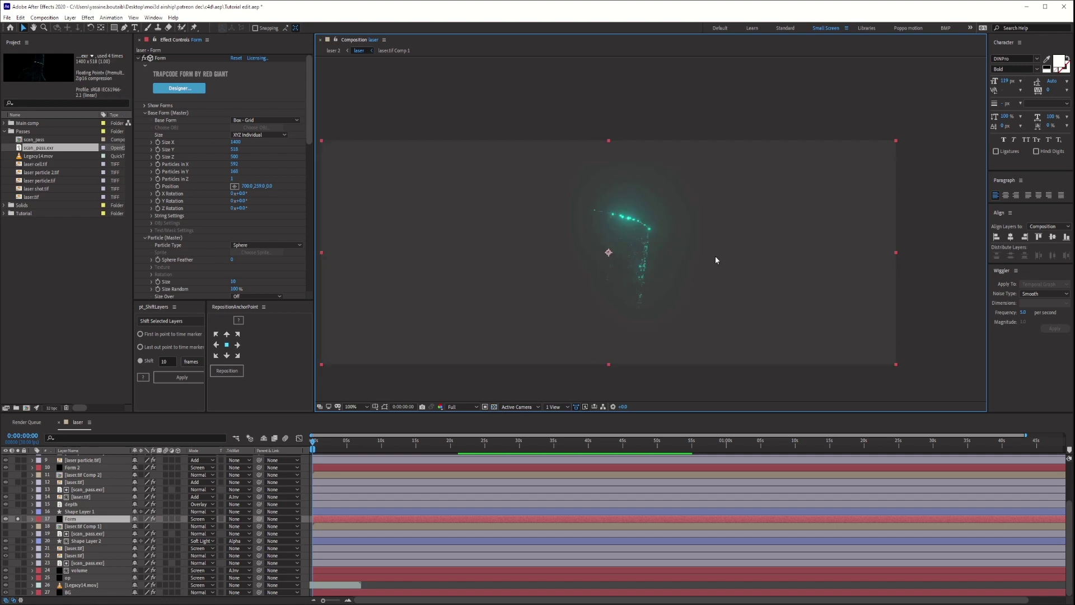
scroll(716, 259, "up", 1)
left_click_drag(626, 276, 725, 257)
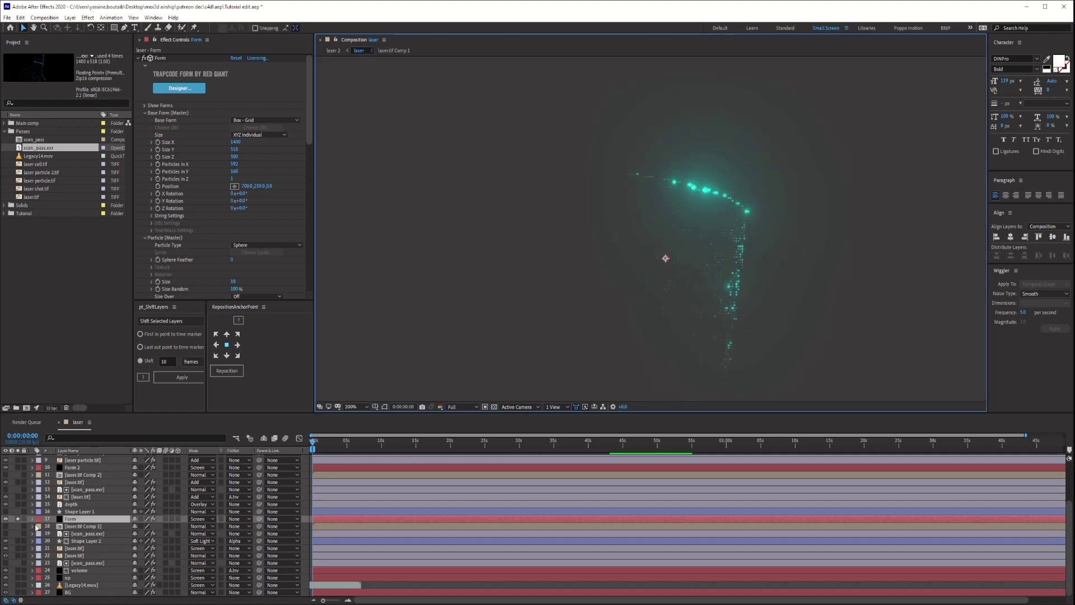
key("ctrl+z")
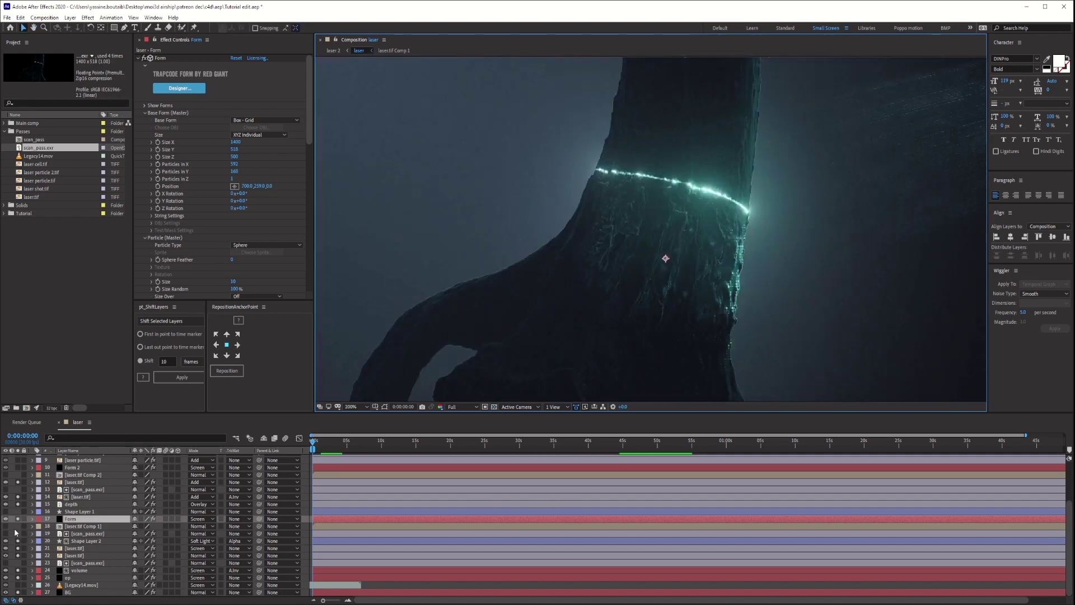
left_click(15, 532)
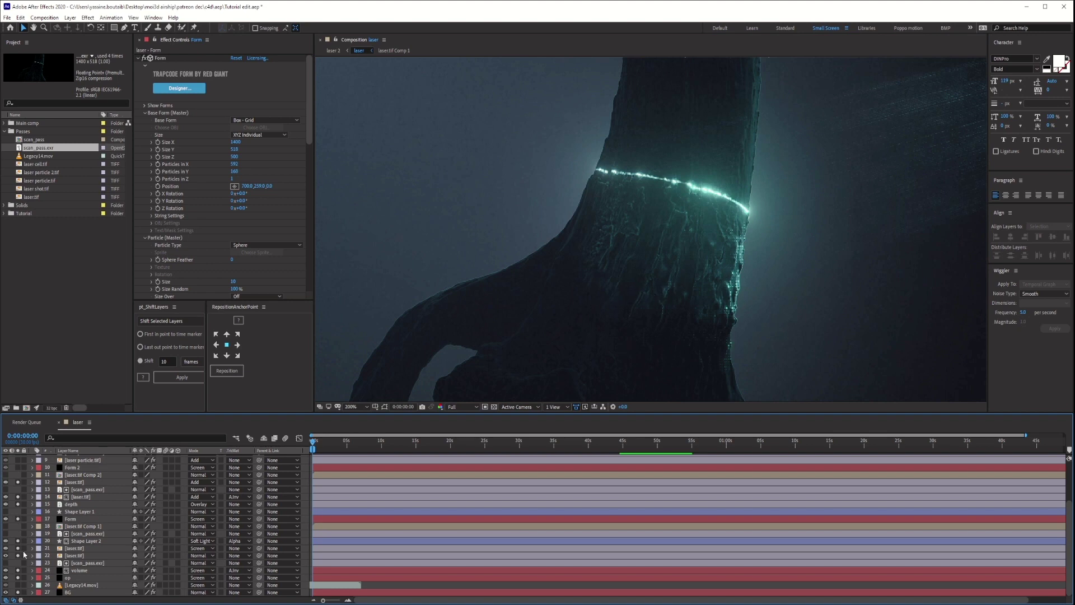
Step: Check the laser.tif Comp 1 precomp, return to the laser comp, and select laser.tif in Project
double_click(72, 526)
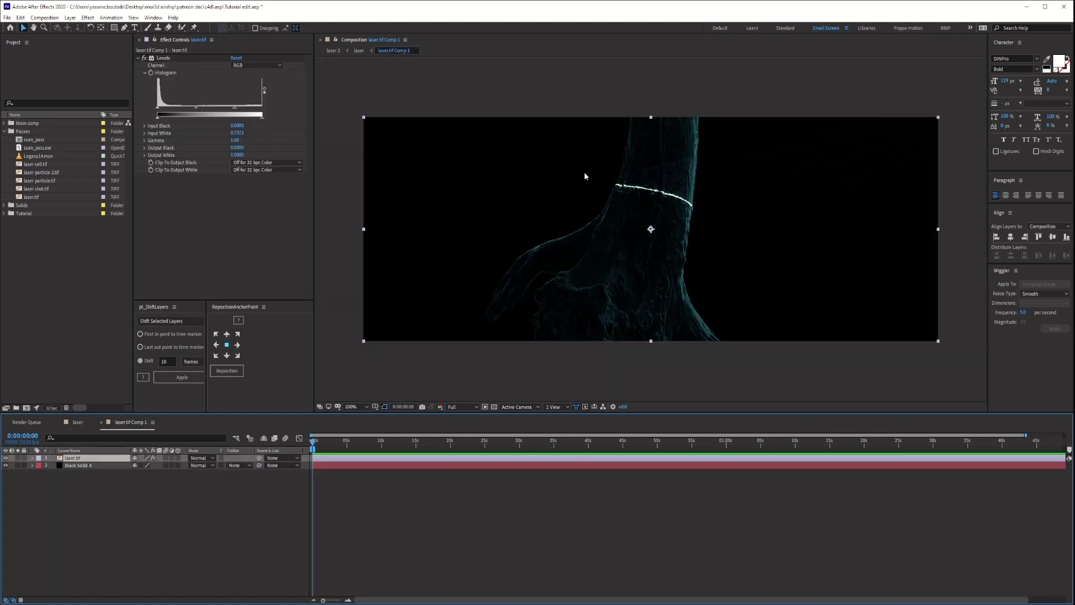
left_click(358, 51)
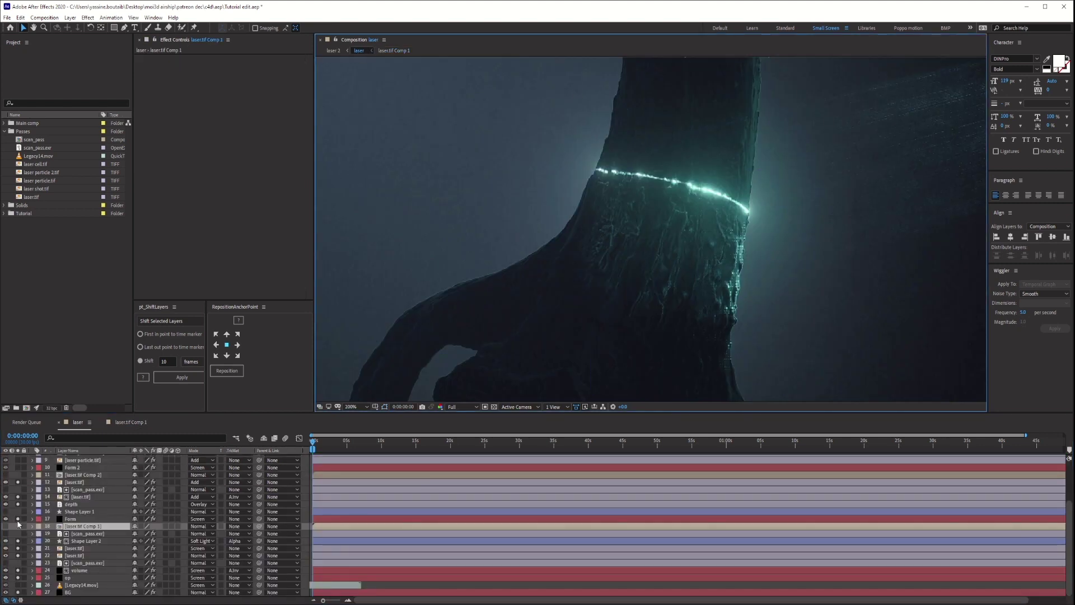
left_click(70, 519)
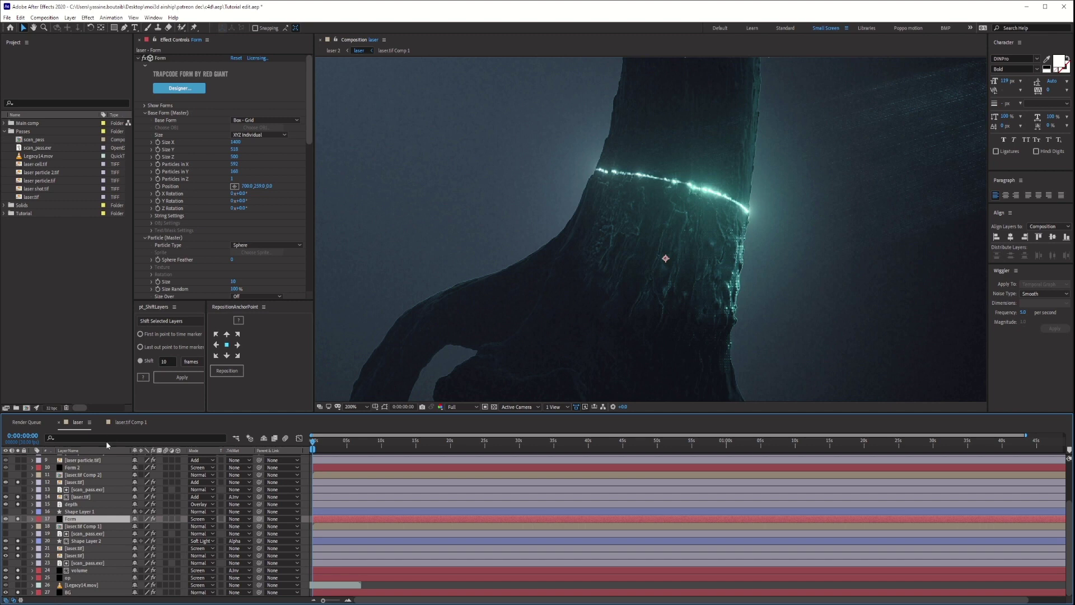
left_click(122, 423)
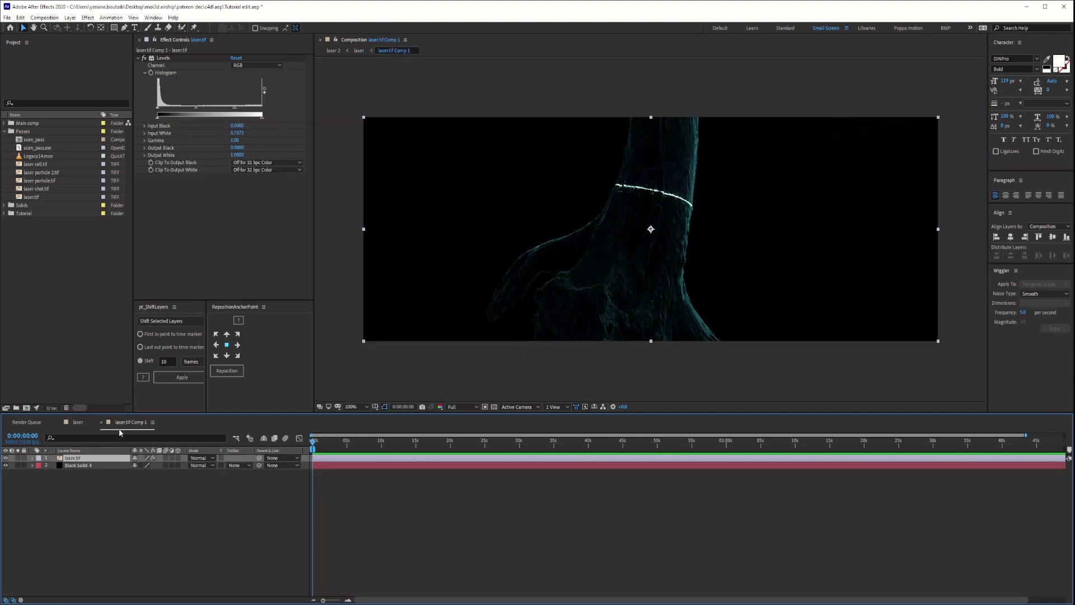
left_click(78, 422)
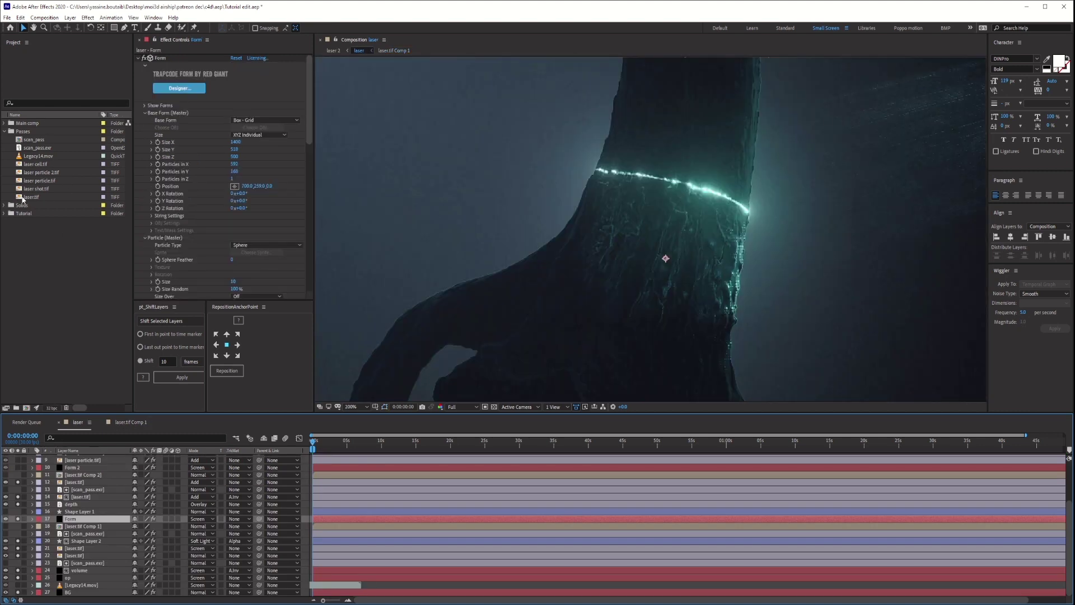
left_click(31, 197)
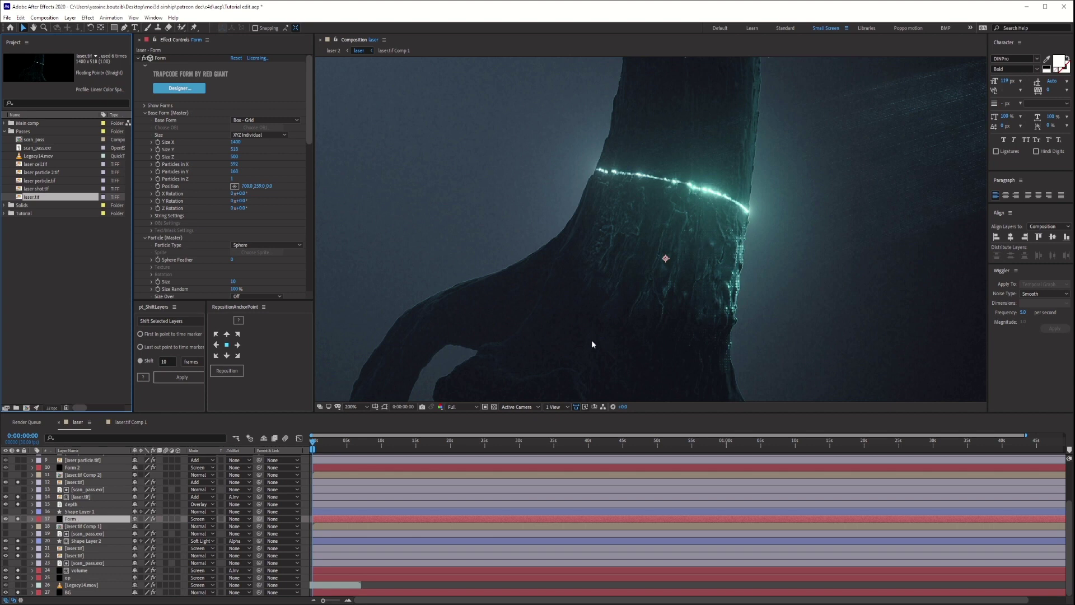
Step: Turn on the laser particle.tif layer and look at its Tint effect
scroll(46, 526, "up", 2)
left_click(32, 504)
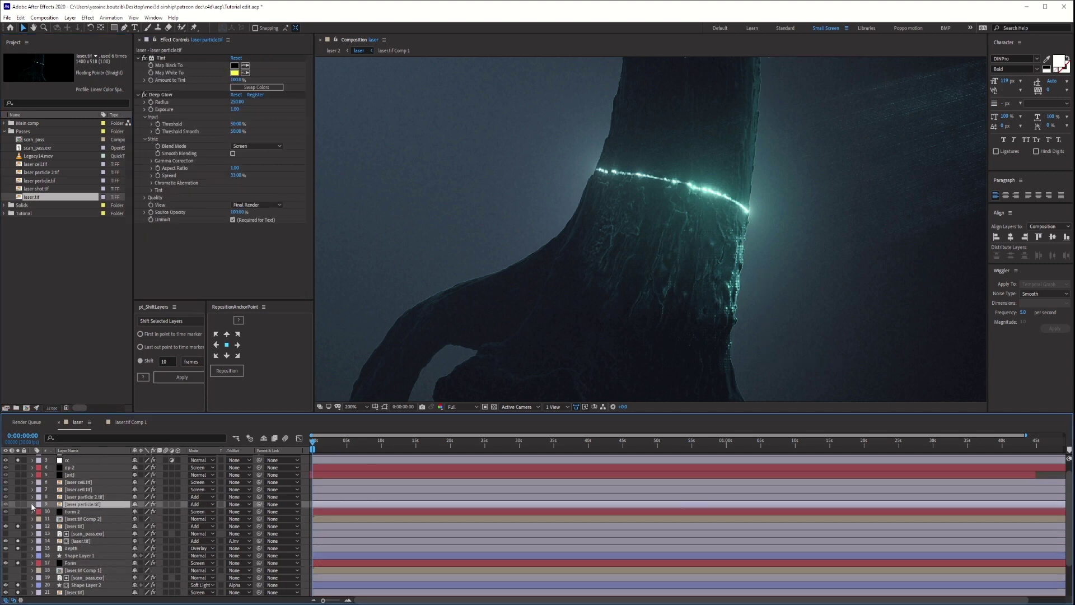
left_click(18, 504)
left_click(162, 58)
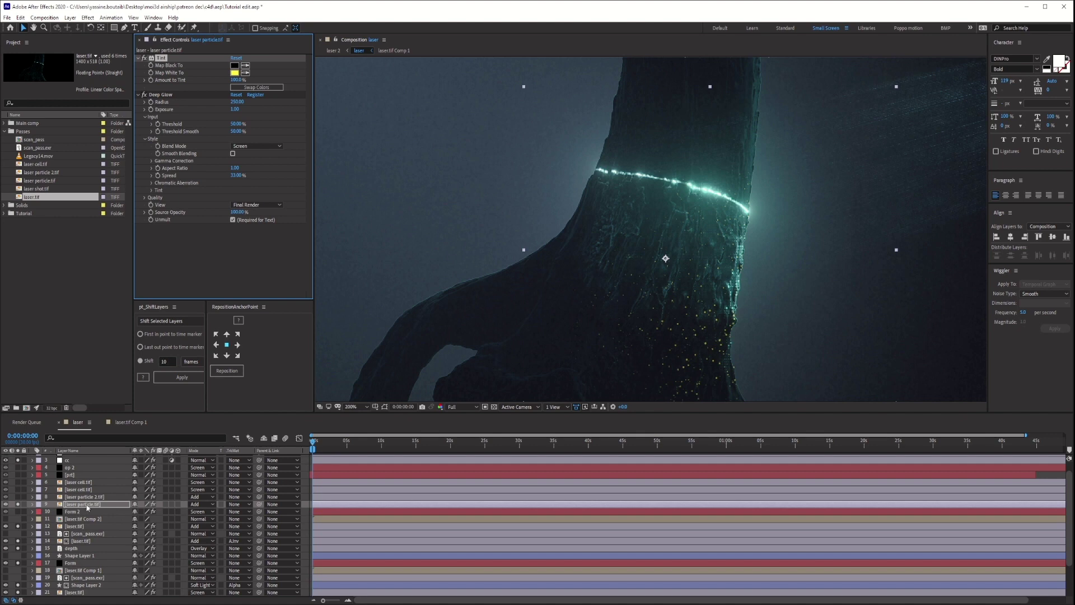
Step: Inspect the Tint effect on laser particle 2.tif, then select laser cell.tif
left_click(60, 499)
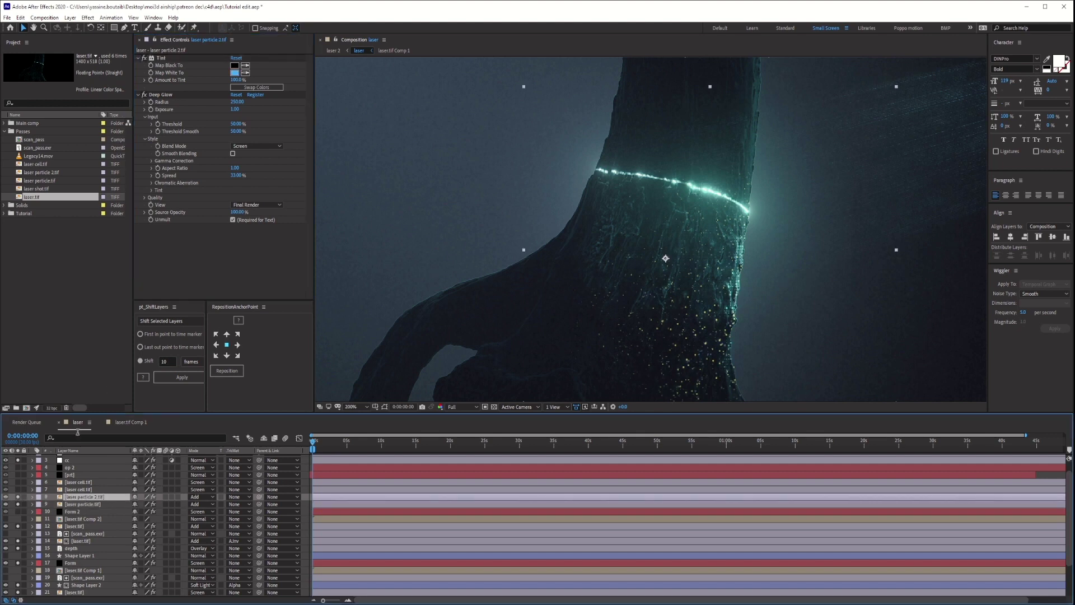
left_click(164, 58)
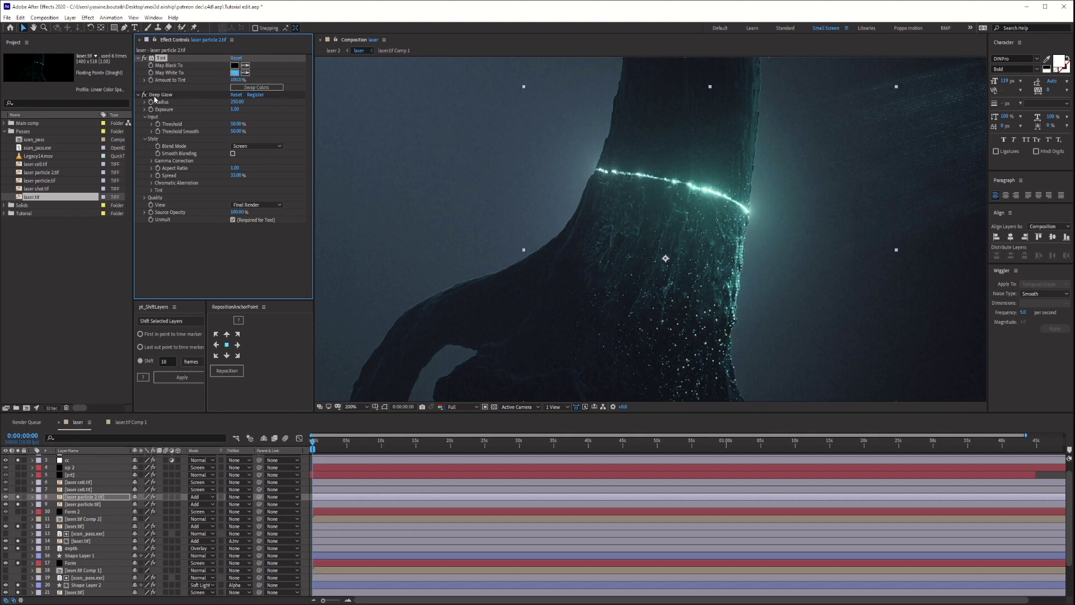
scroll(786, 290, "down", 3)
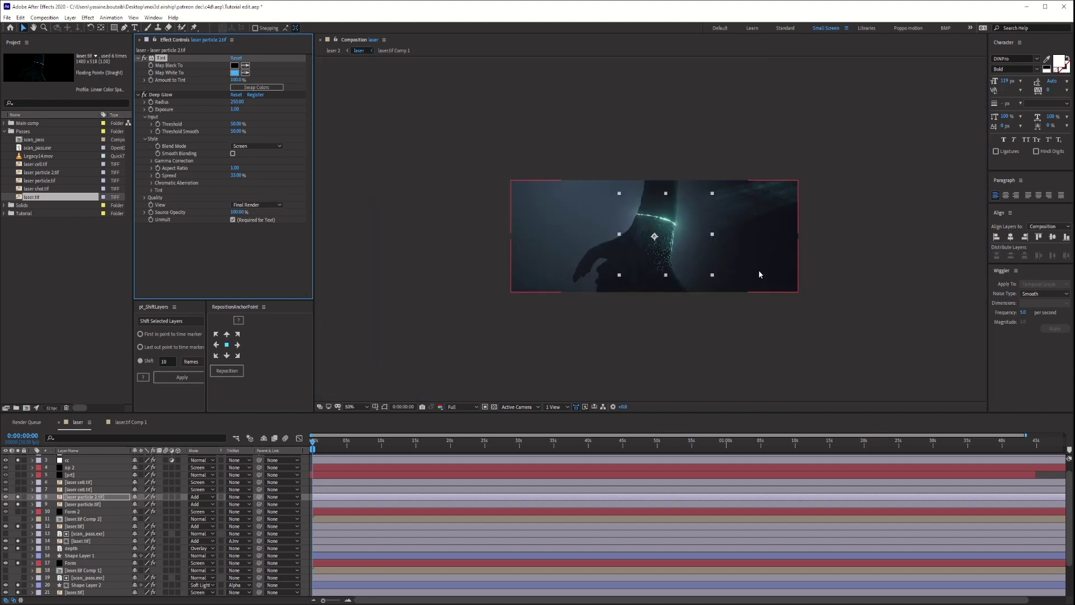
scroll(759, 269, "up", 2)
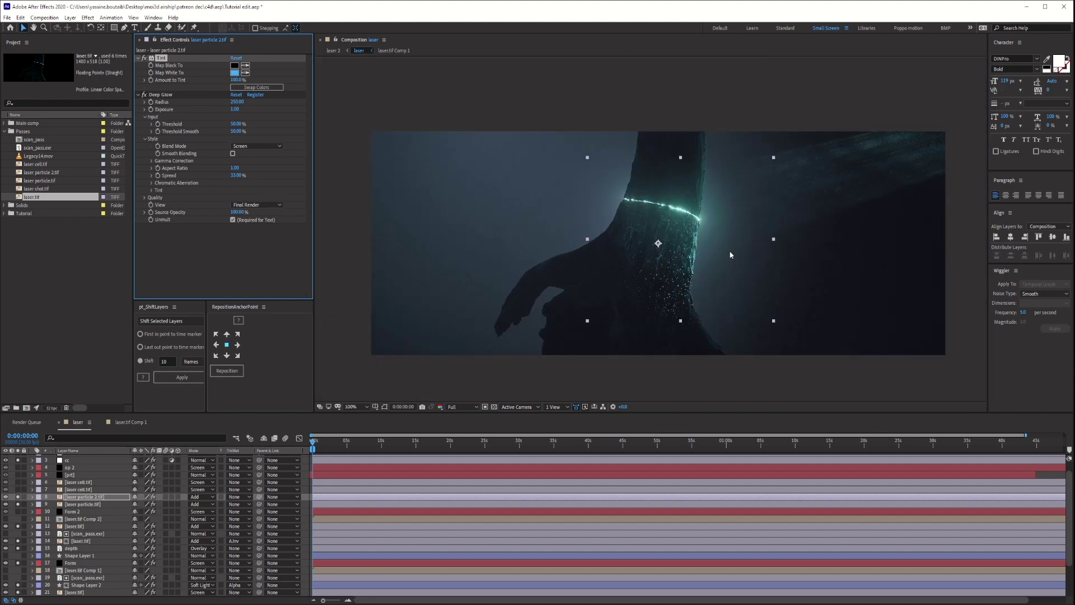
left_click(78, 490)
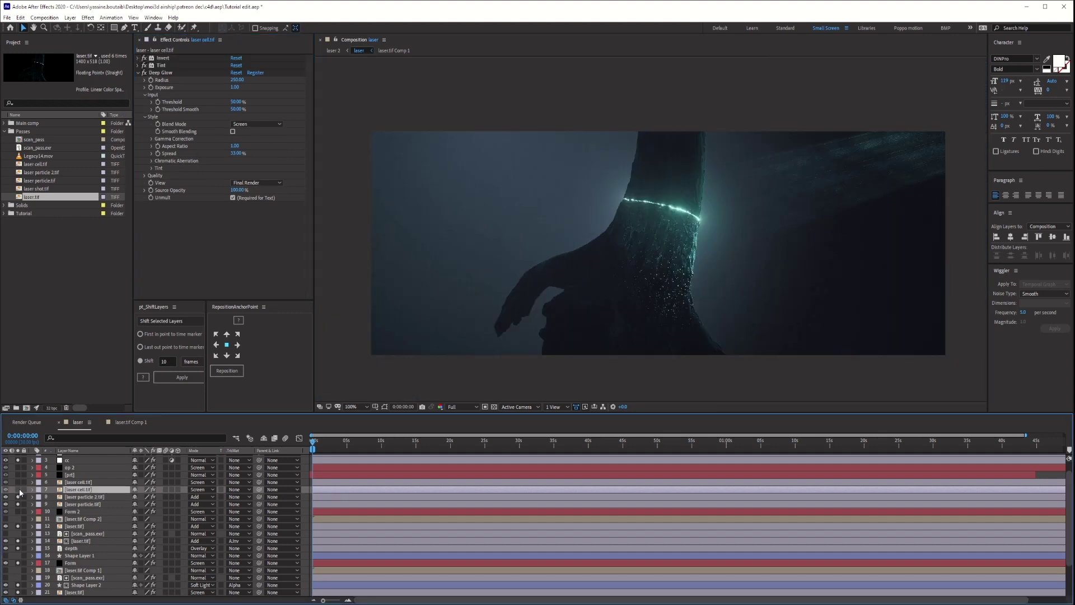
Step: Preview the laser cell.tif footage on its own, then toggle the laser cell layer's switch and check it
double_click(42, 165)
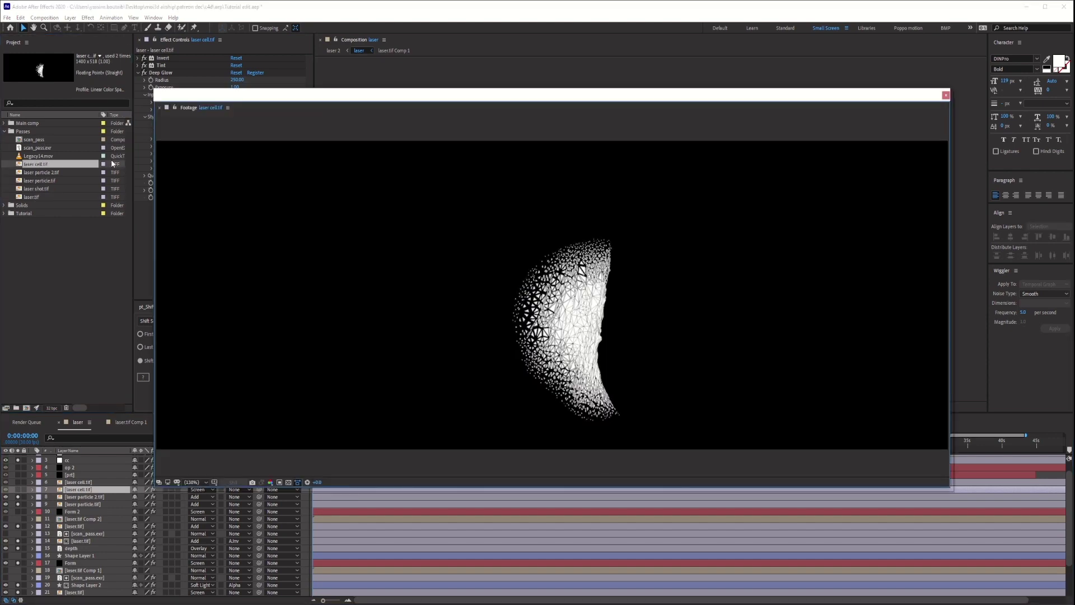
left_click(945, 95)
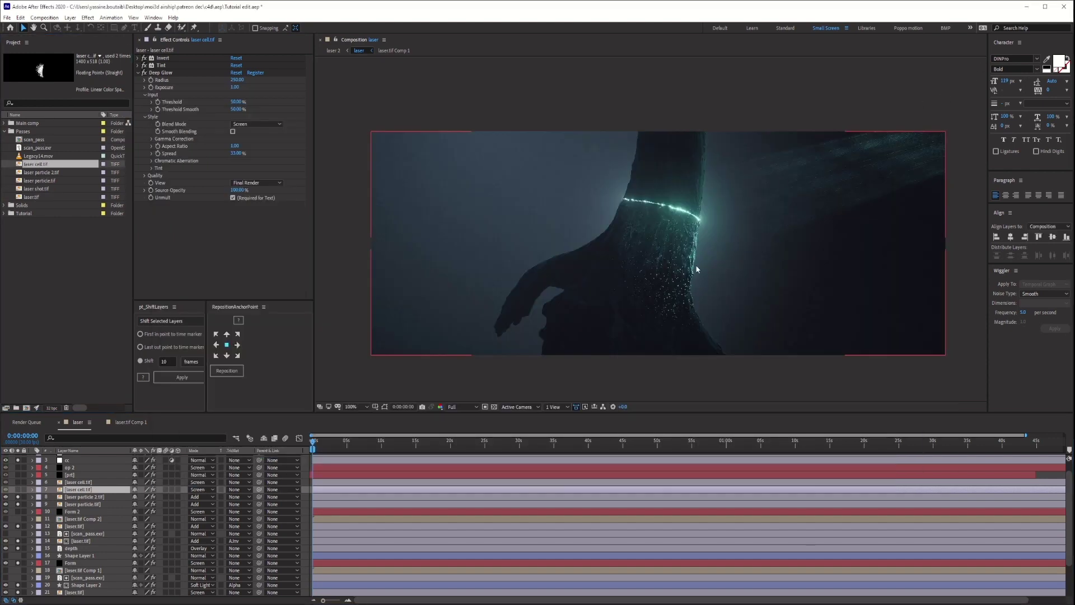
scroll(701, 256, "up", 6)
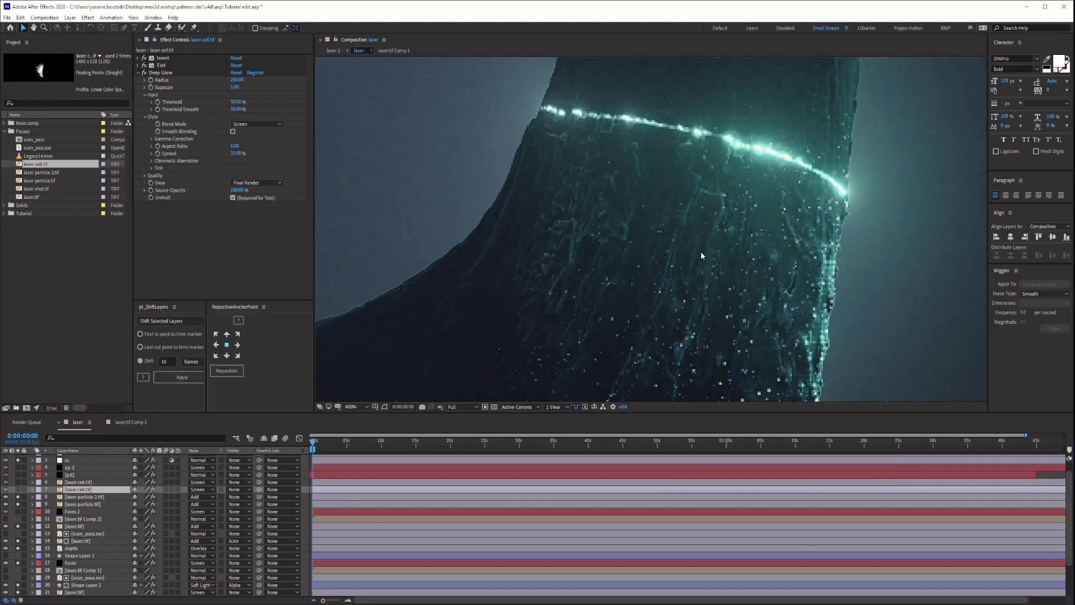
left_click(18, 491)
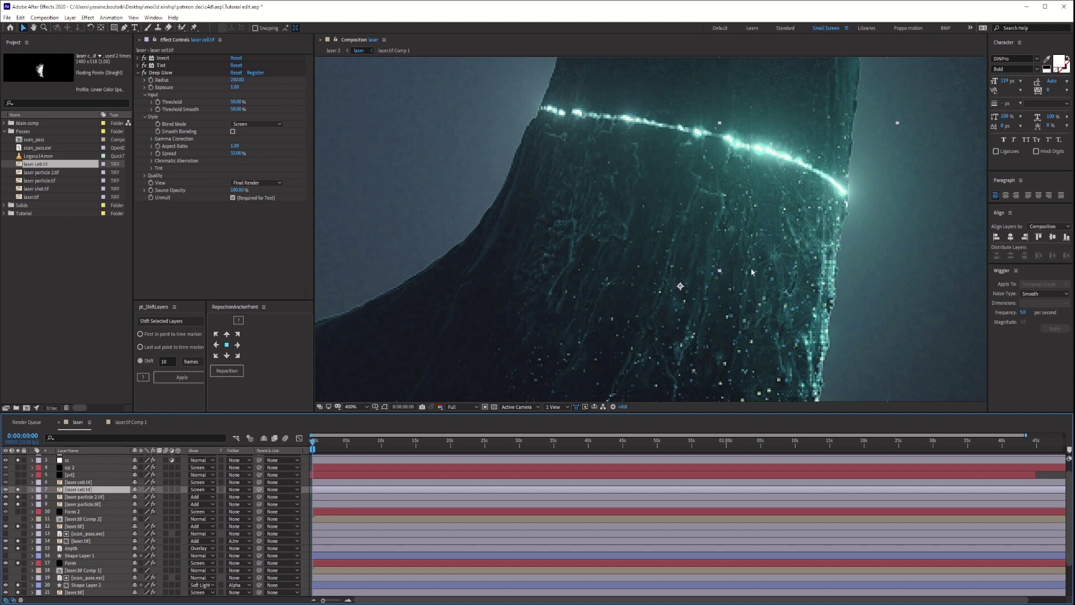
key("comma")
key("comma")
key("period")
key("period")
Step: Try the laser cell layer's Opacity at 70%, then restore it to 14%
key("t")
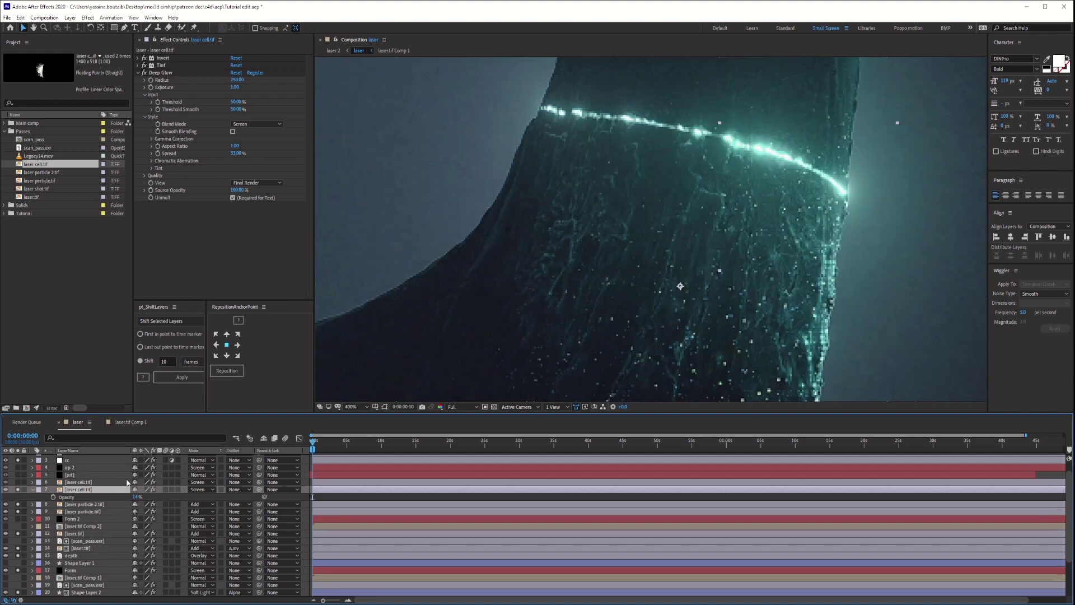
left_click_drag(136, 497, 157, 496)
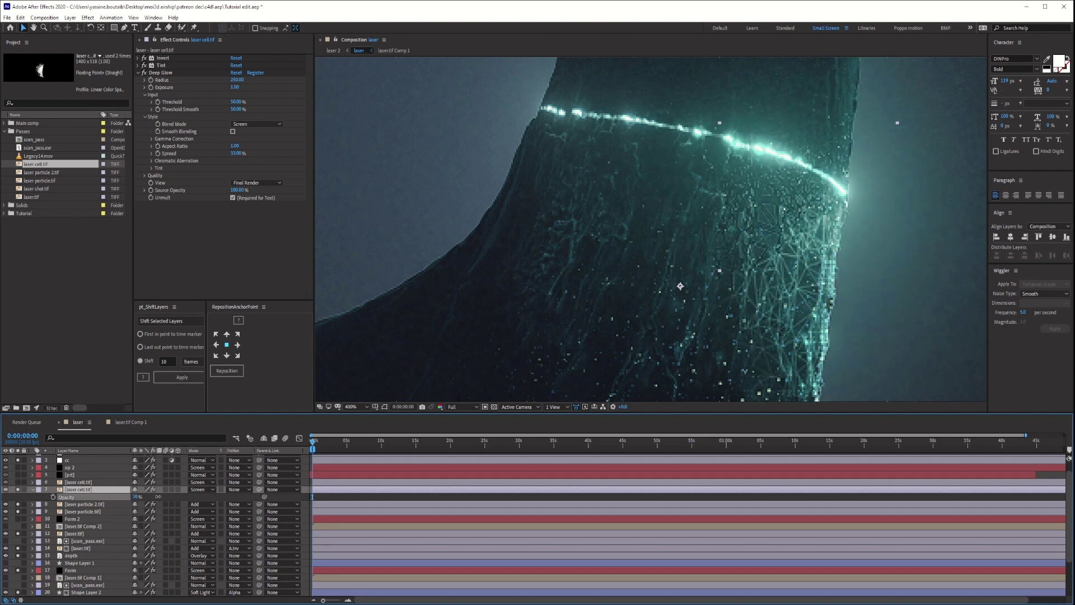
key("comma")
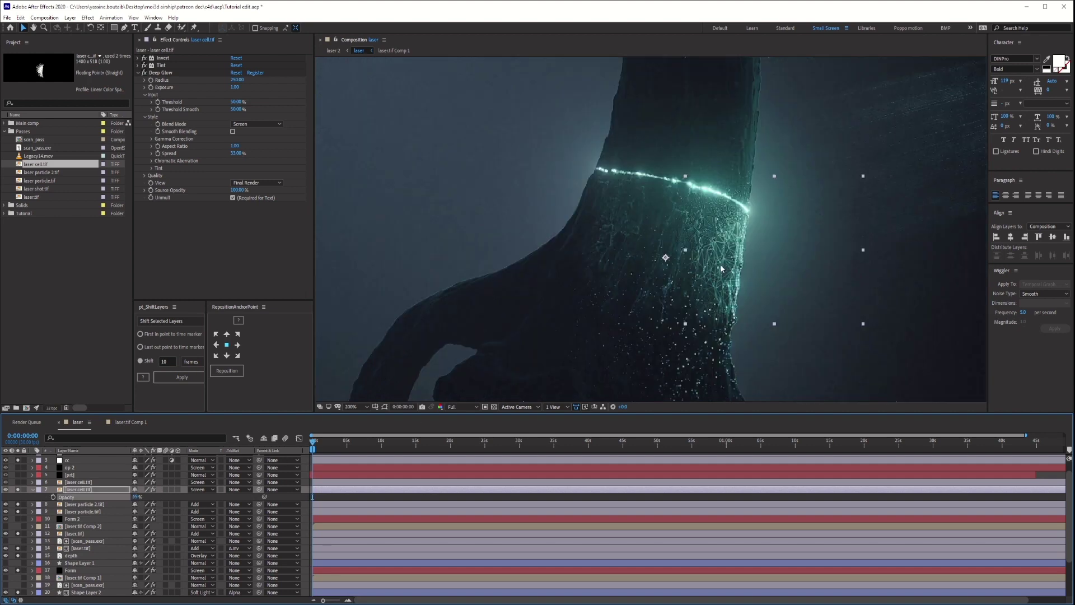
key("ctrl+z")
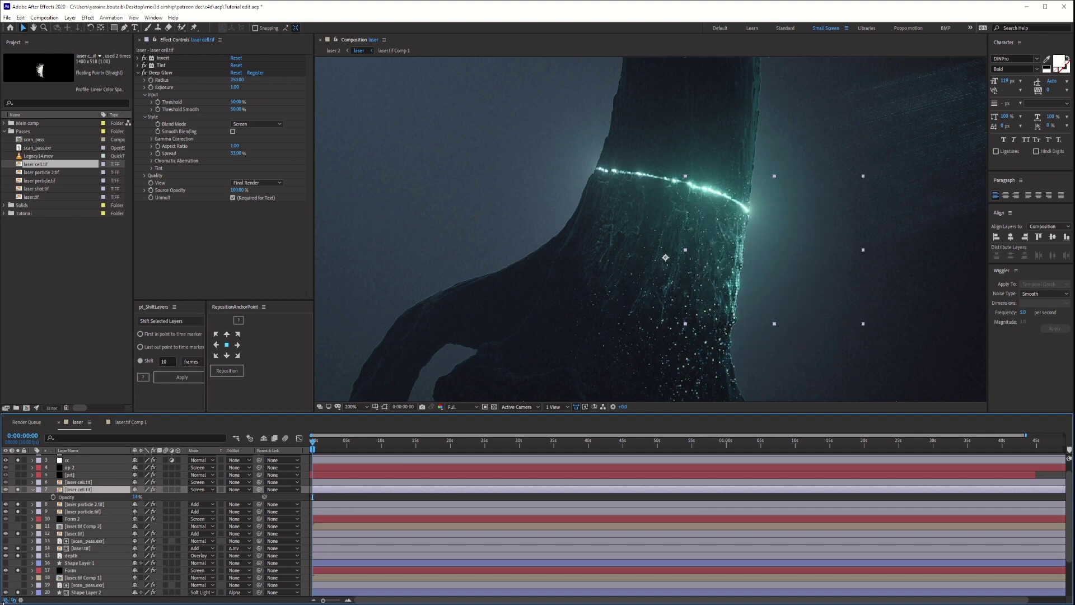
left_click(32, 489)
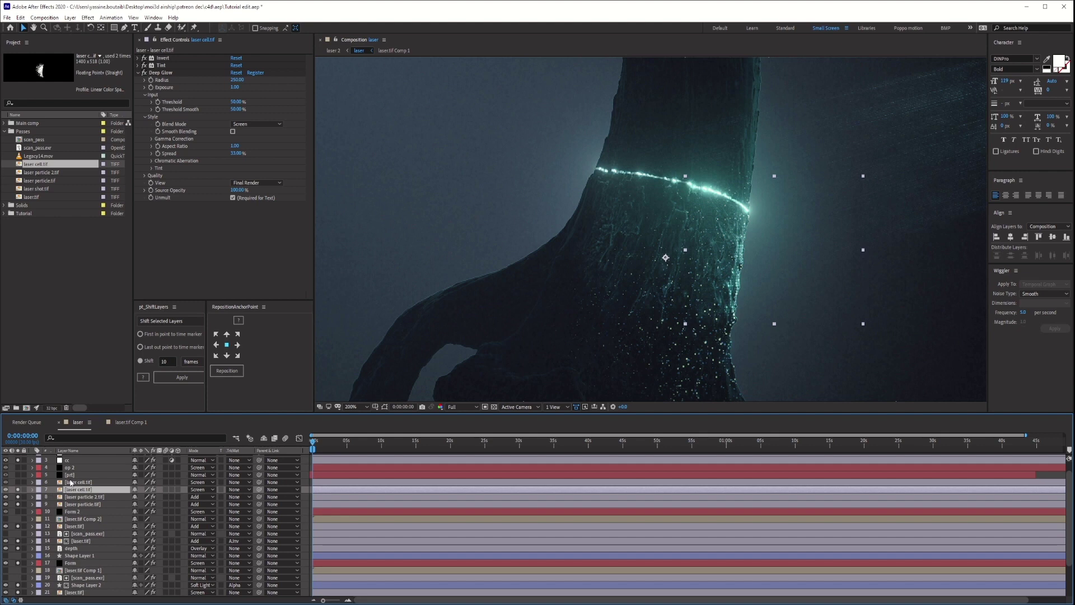
Step: Turn on the second laser cell.tif layer and briefly check the title/action safe guides
left_click(70, 482)
left_click(18, 483)
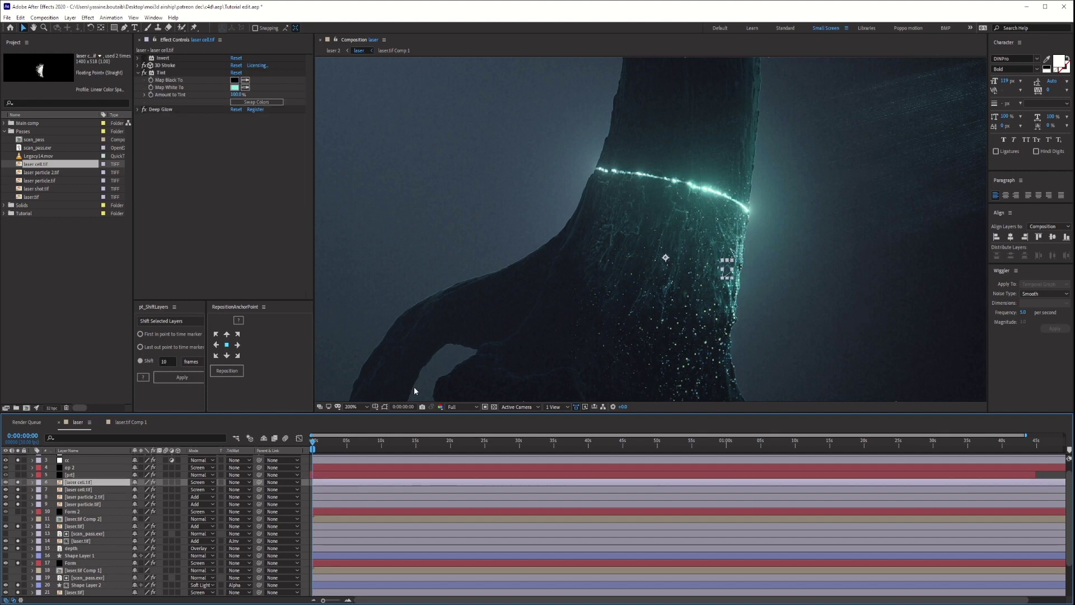
key("ctrl+shift+a")
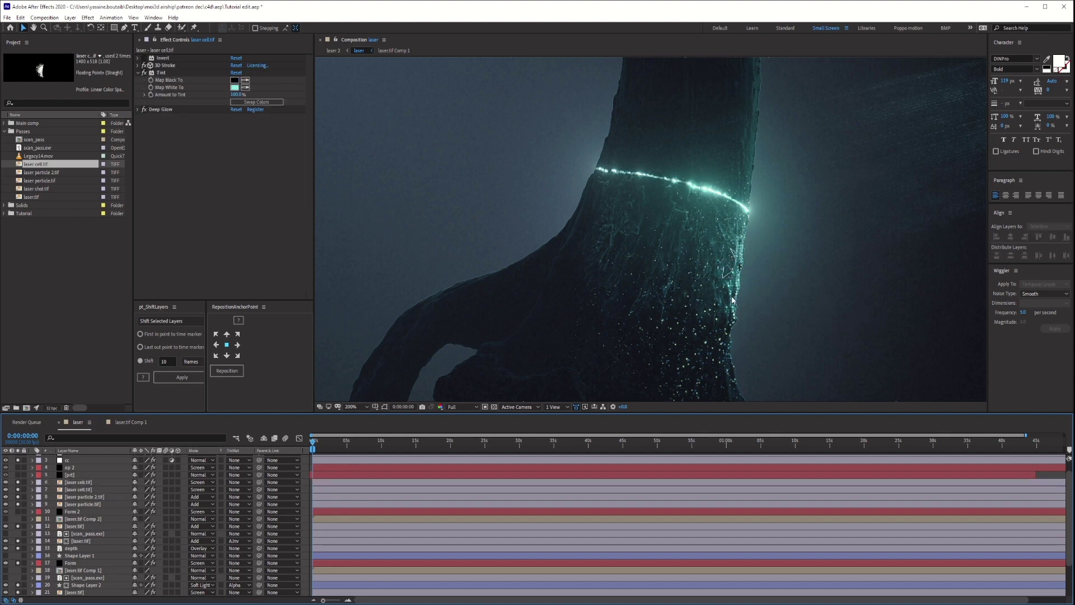
key("period")
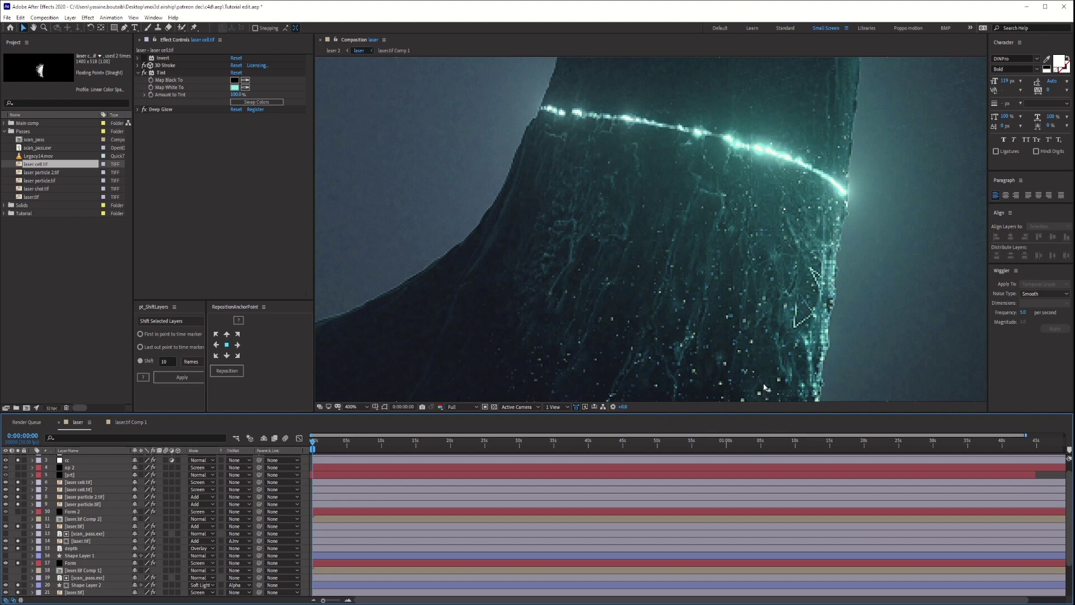
scroll(790, 351, "down", 4)
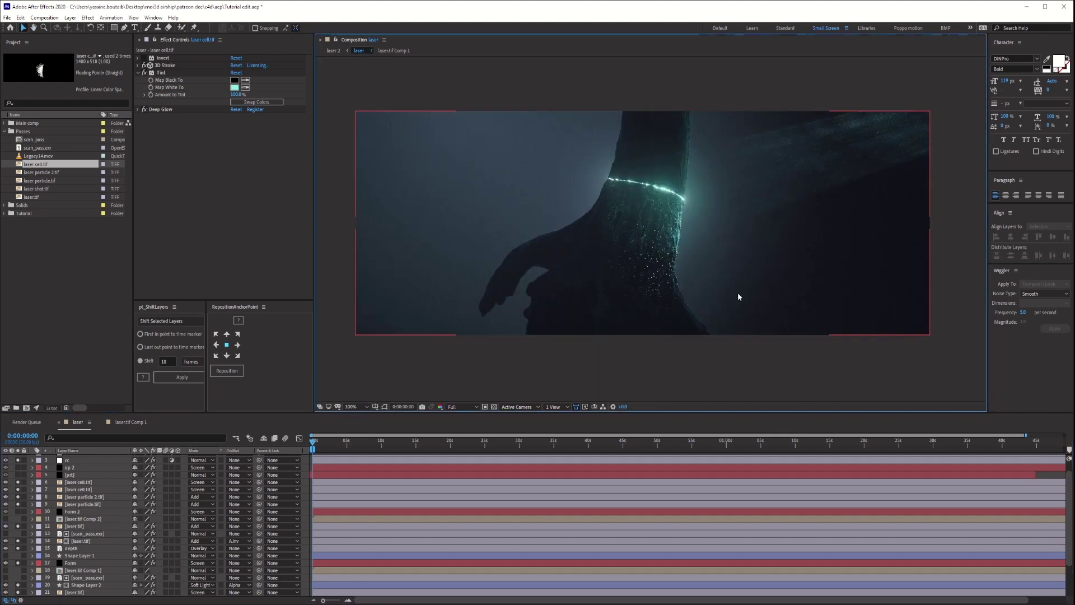
scroll(735, 303, "up", 2)
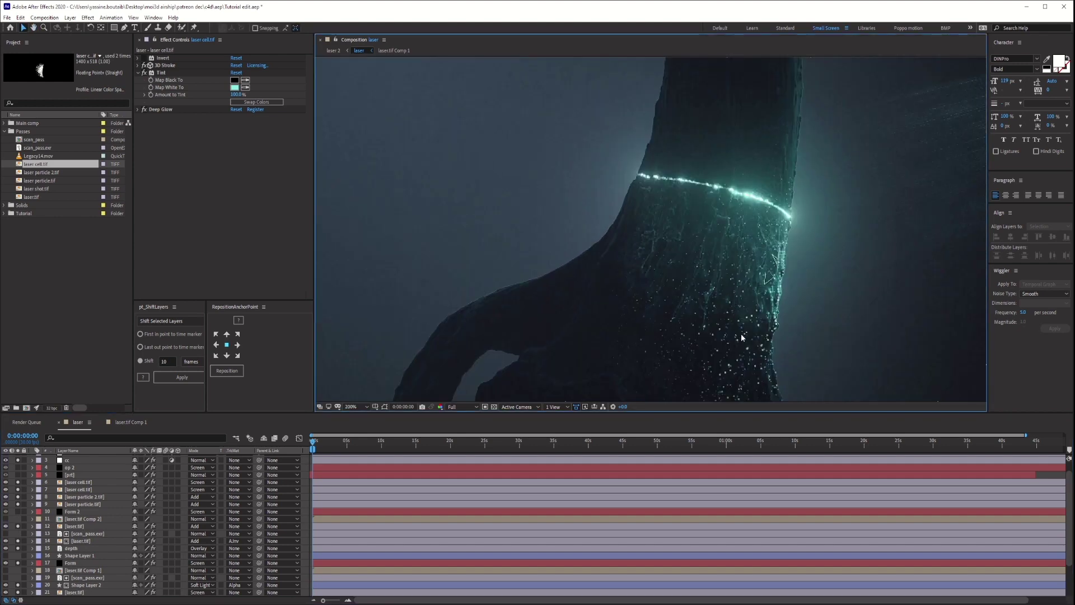
key("apostrophe")
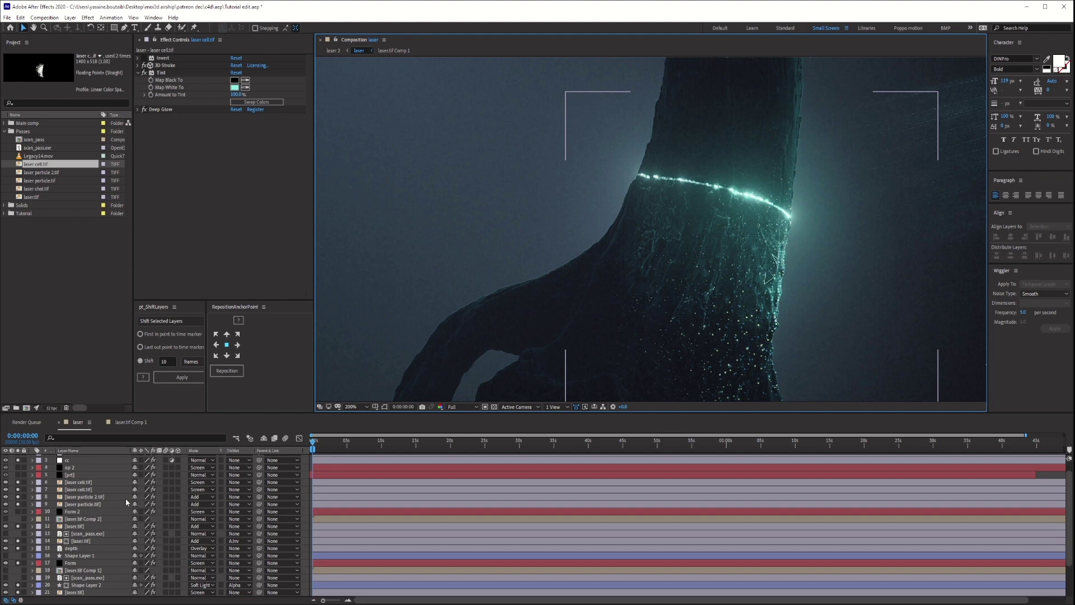
key("apostrophe")
left_click(69, 467)
scroll(524, 320, "down", 2)
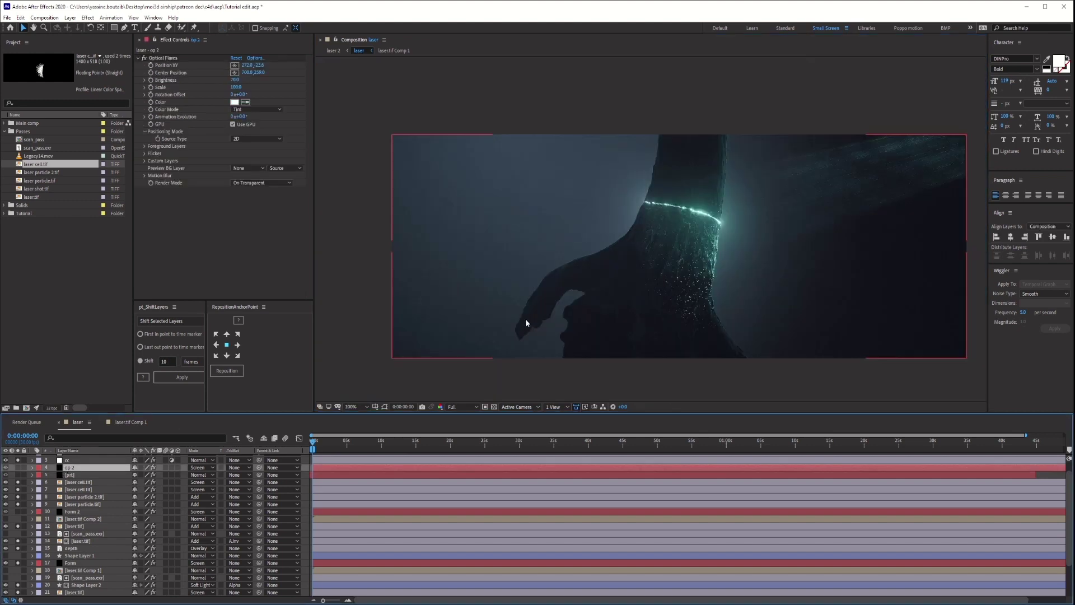
left_click(17, 468)
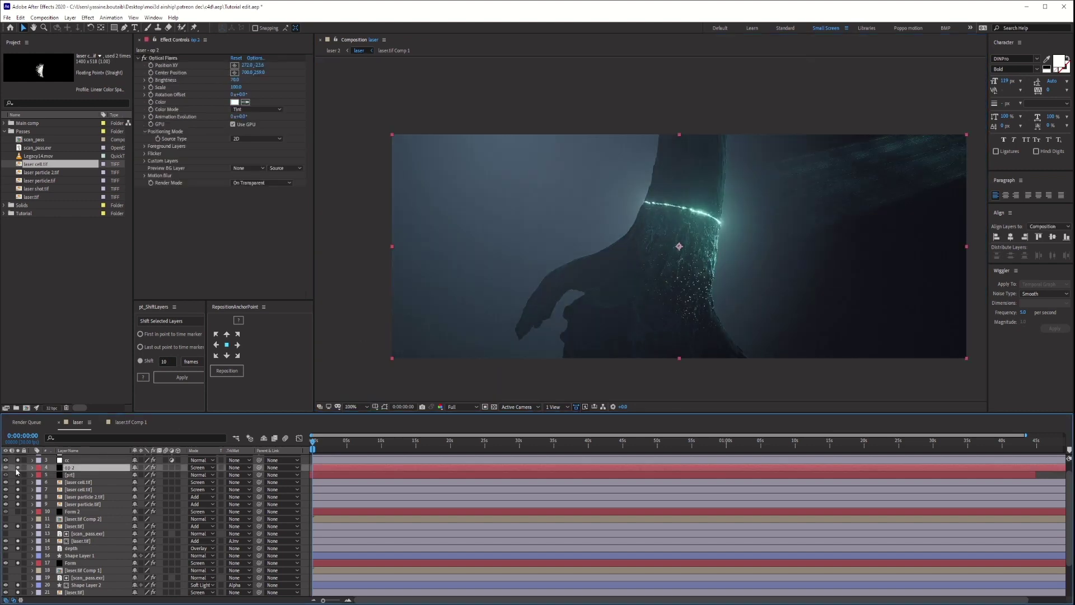
left_click(17, 468)
left_click(17, 468)
left_click(17, 468)
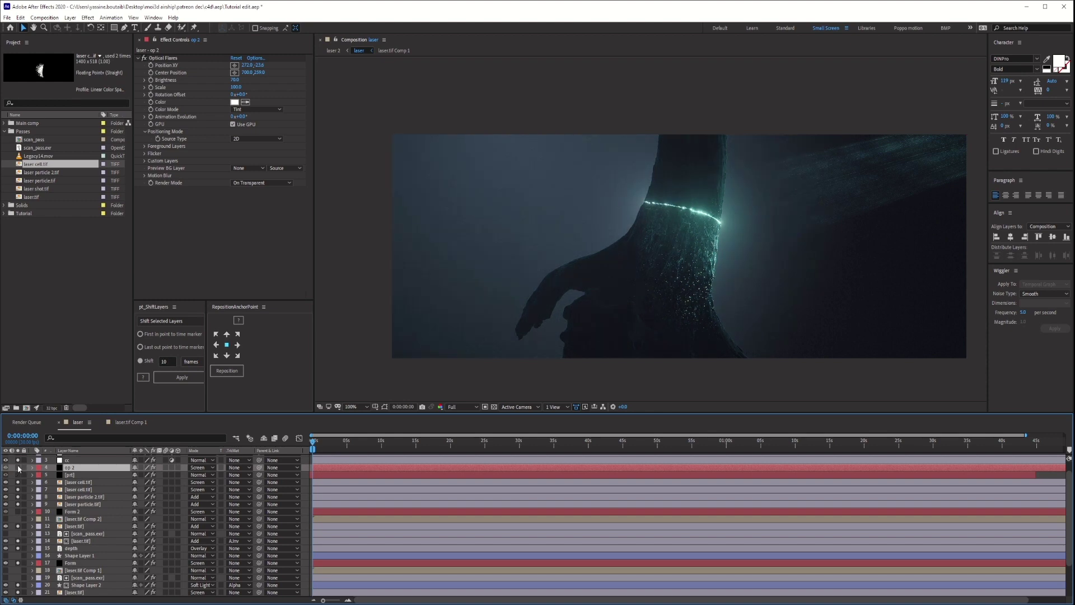
left_click(17, 468)
scroll(20, 504, "down", 2)
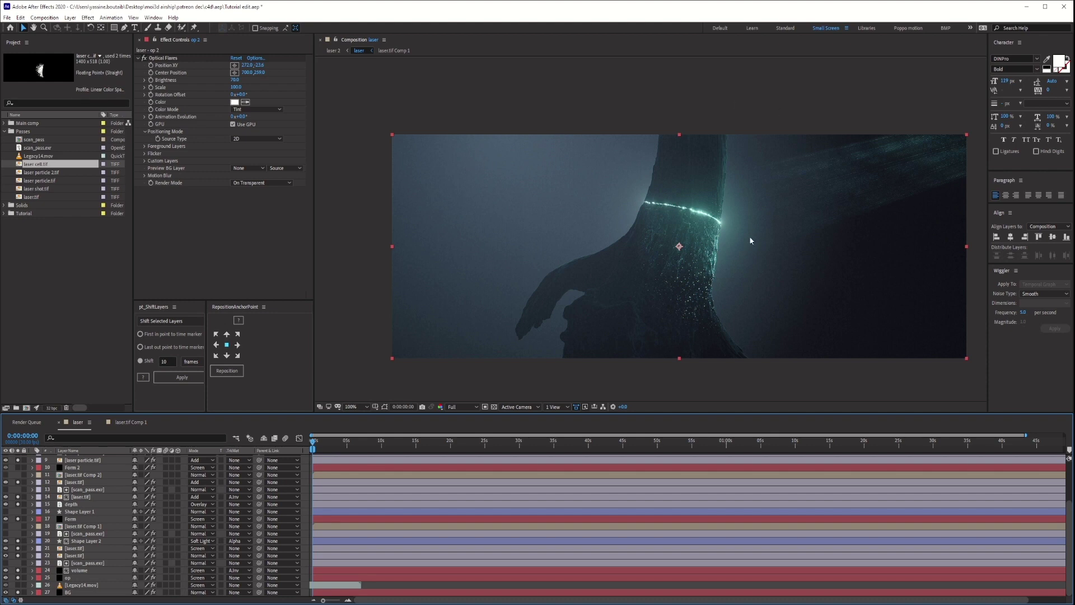
scroll(17, 492, "up", 3)
left_click(18, 481)
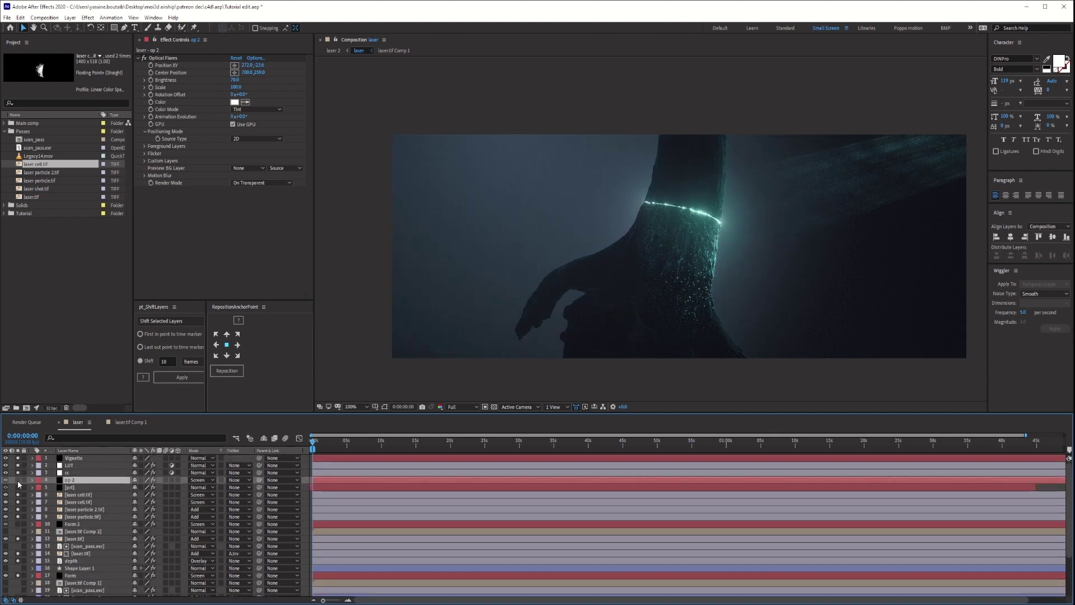
left_click(17, 481)
left_click(18, 481)
left_click(18, 480)
left_click(18, 481)
left_click(18, 481)
scroll(66, 579, "down", 3)
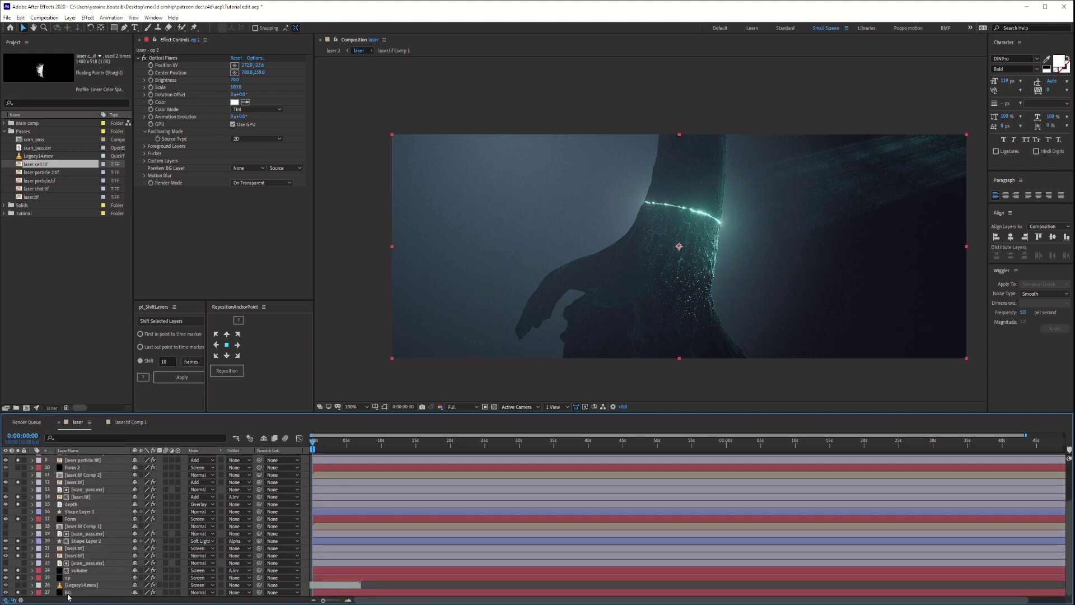
scroll(66, 579, "up", 3)
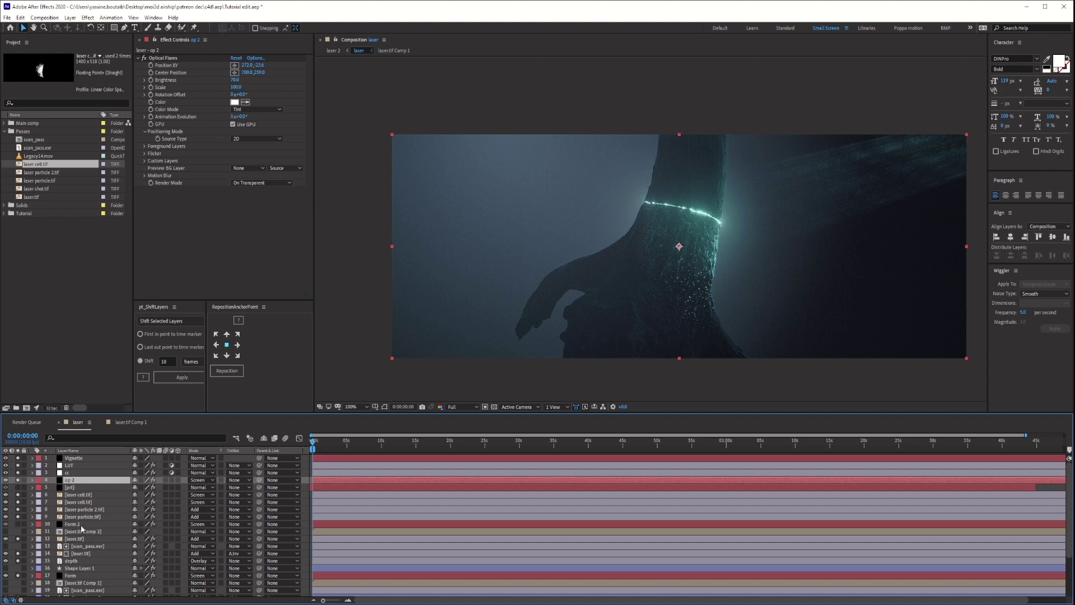
left_click(17, 530)
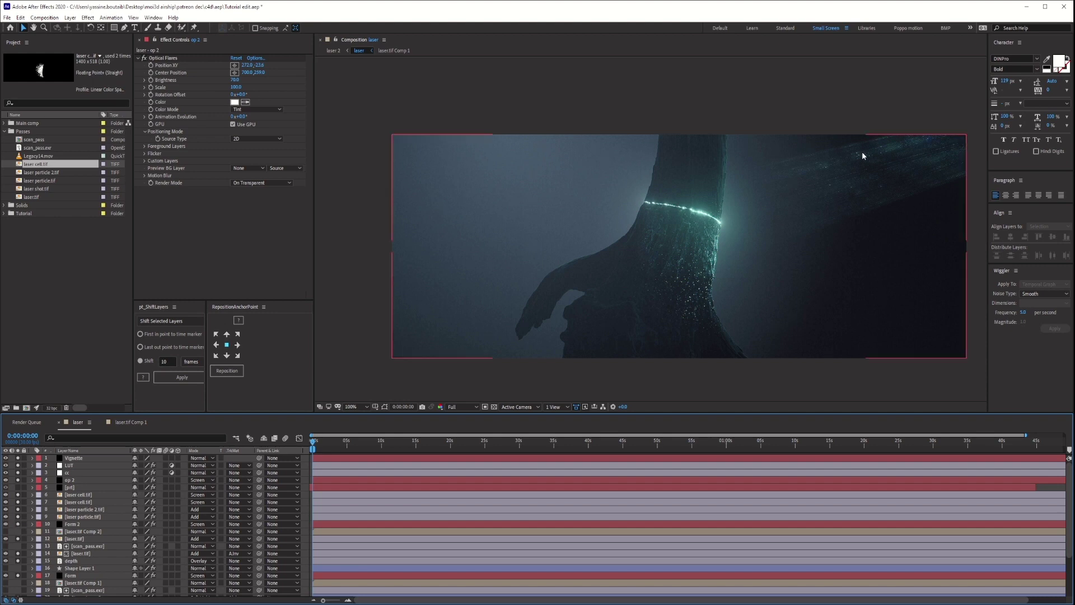
scroll(878, 168, "up", 5)
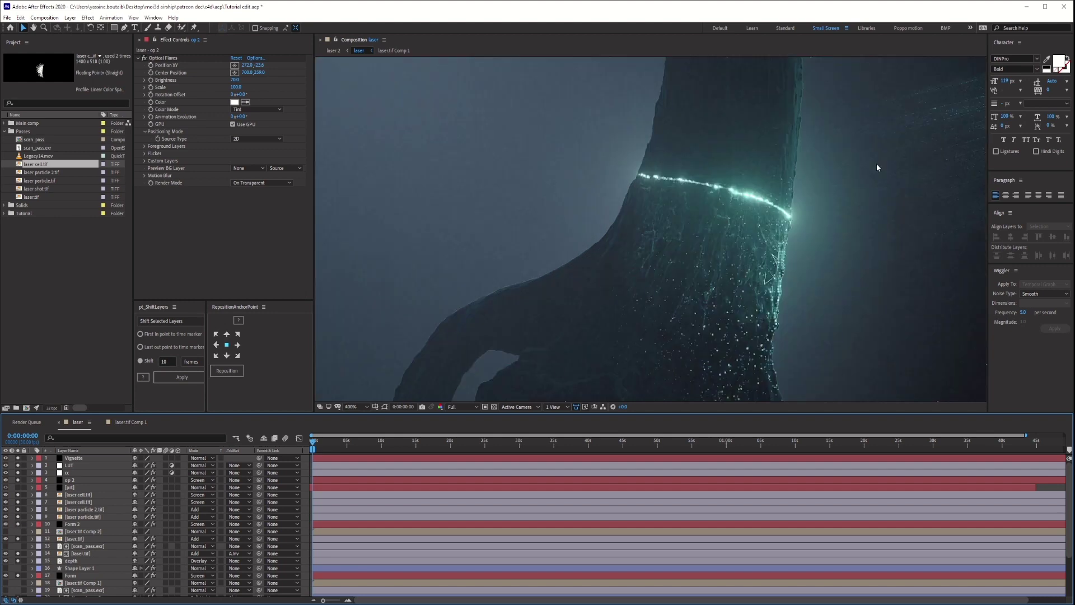
key("v")
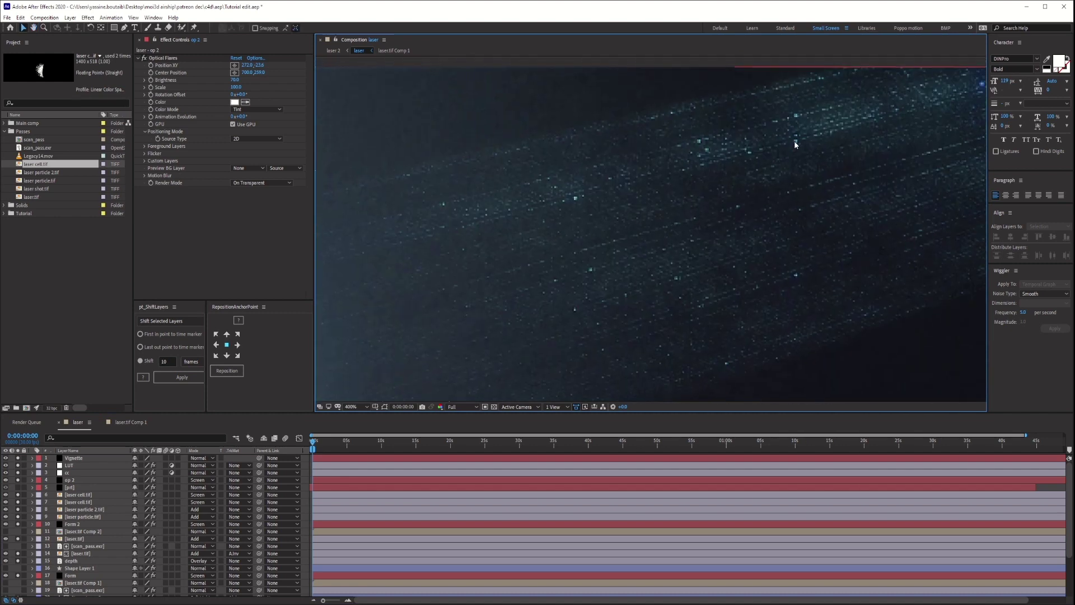
left_click(19, 526)
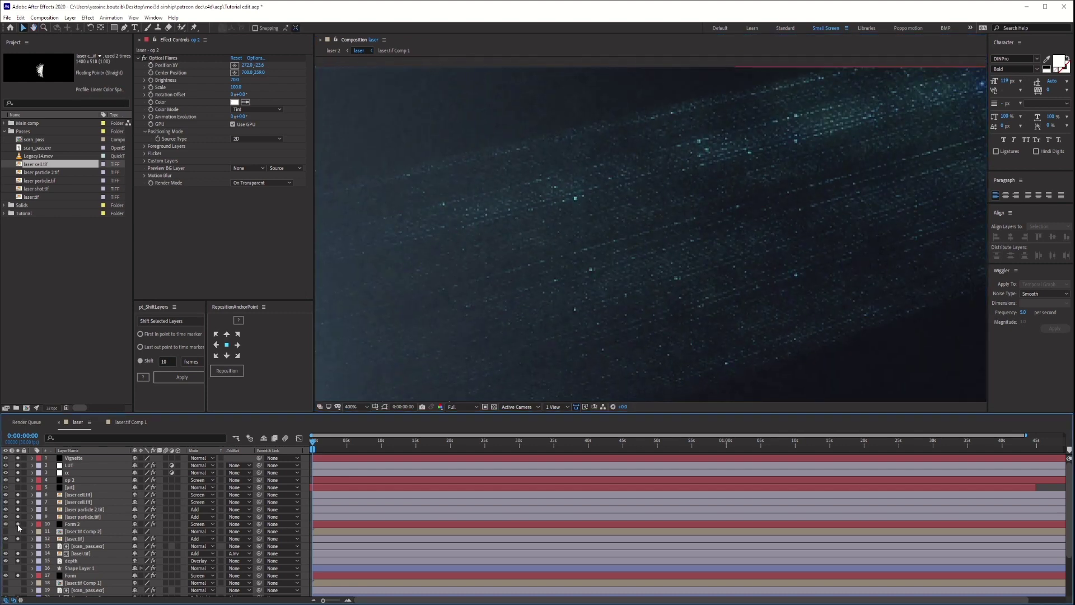
left_click(58, 531)
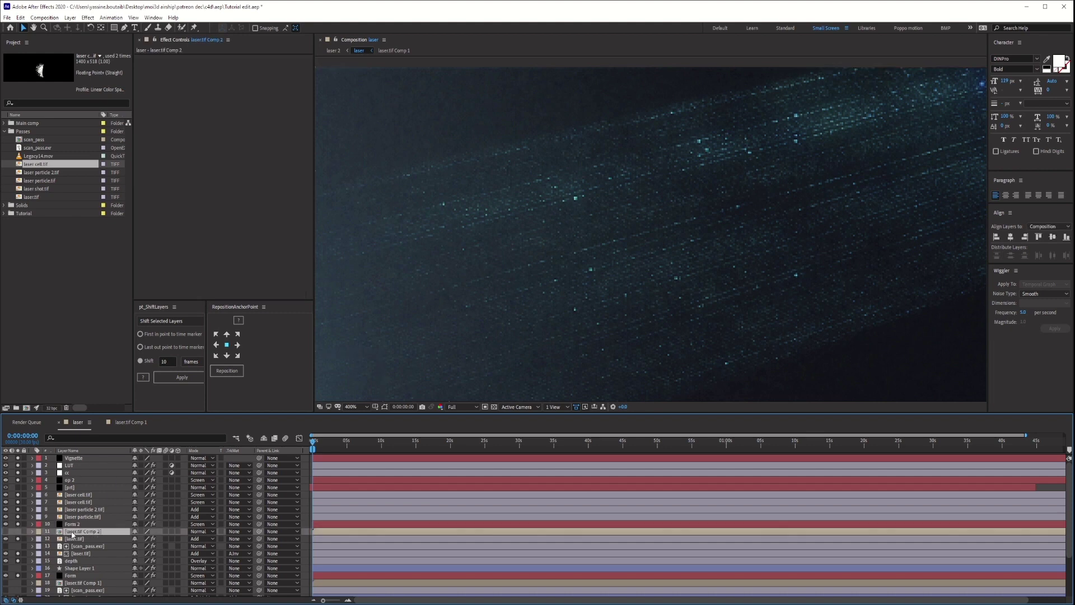
double_click(58, 531)
left_click(79, 459)
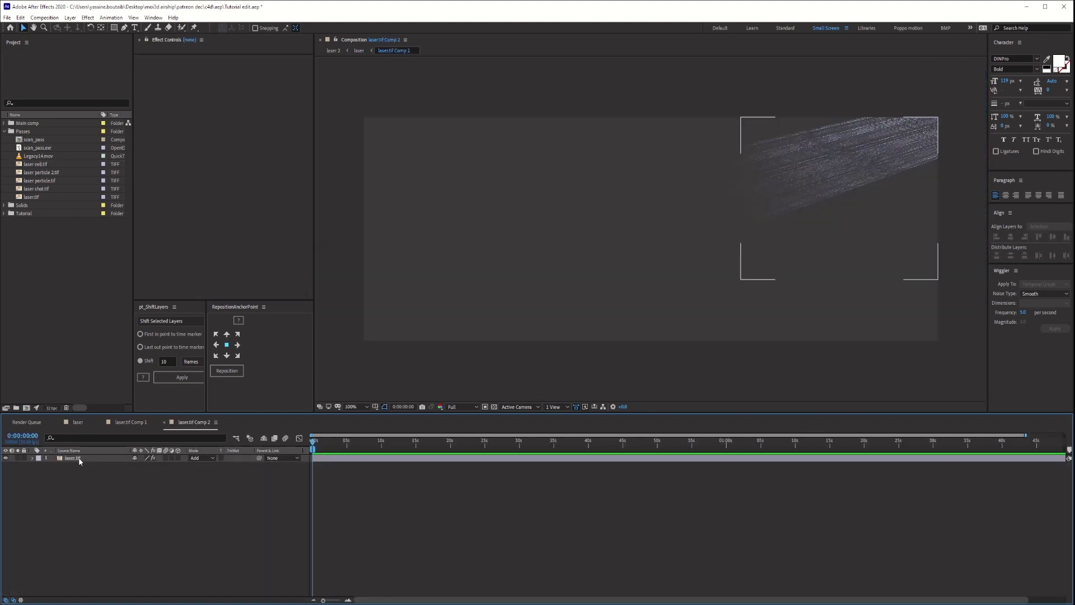
left_click(121, 513)
left_click(359, 51)
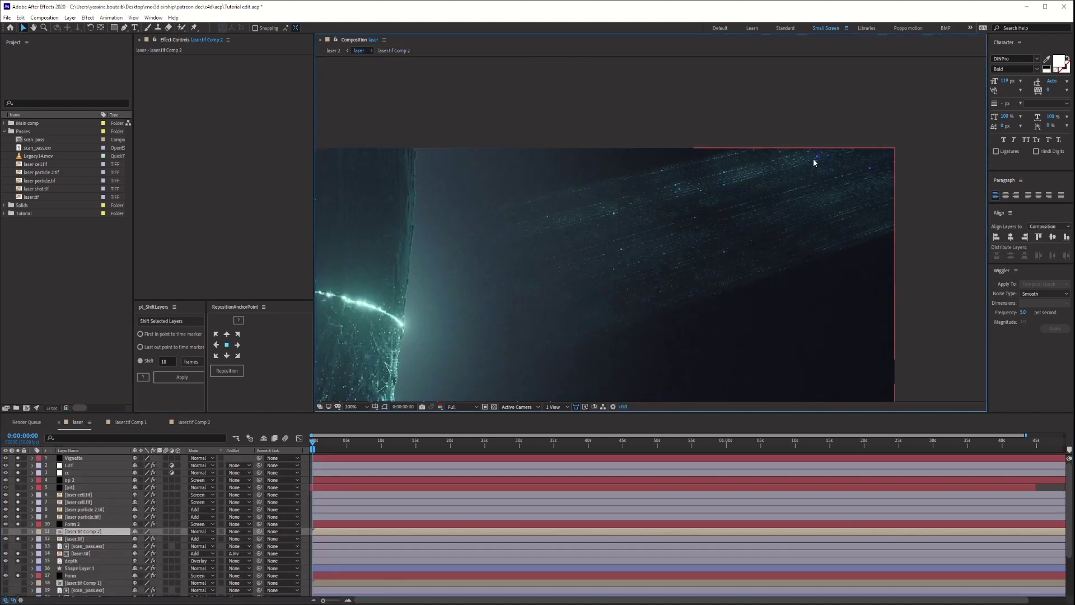
Step: Select the Form 2 layer and expand its Particle (Master) Color Over settings
left_click(71, 524)
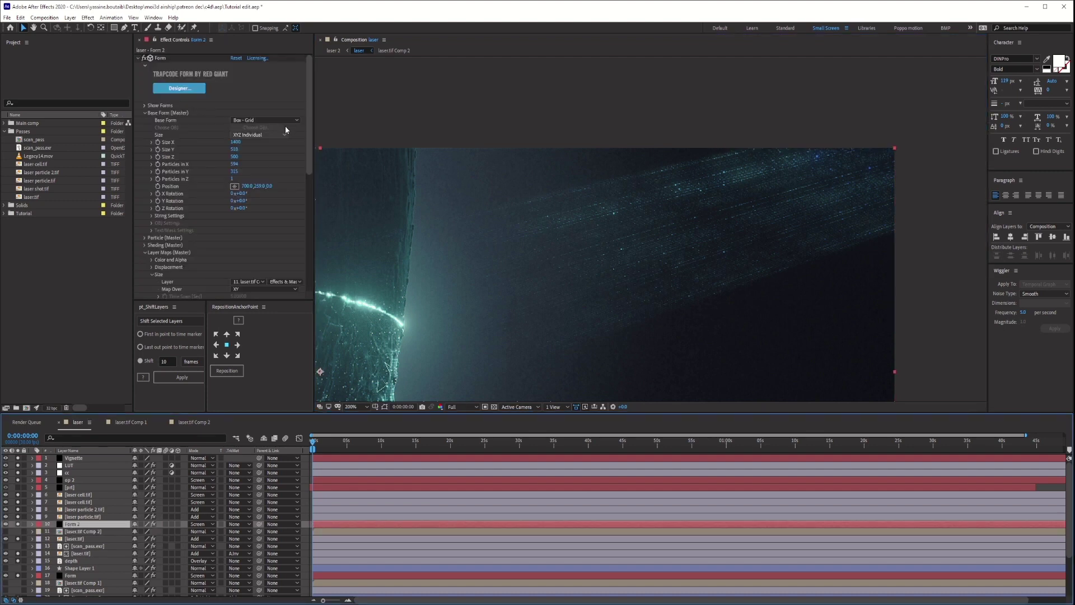
scroll(298, 233, "down", 6)
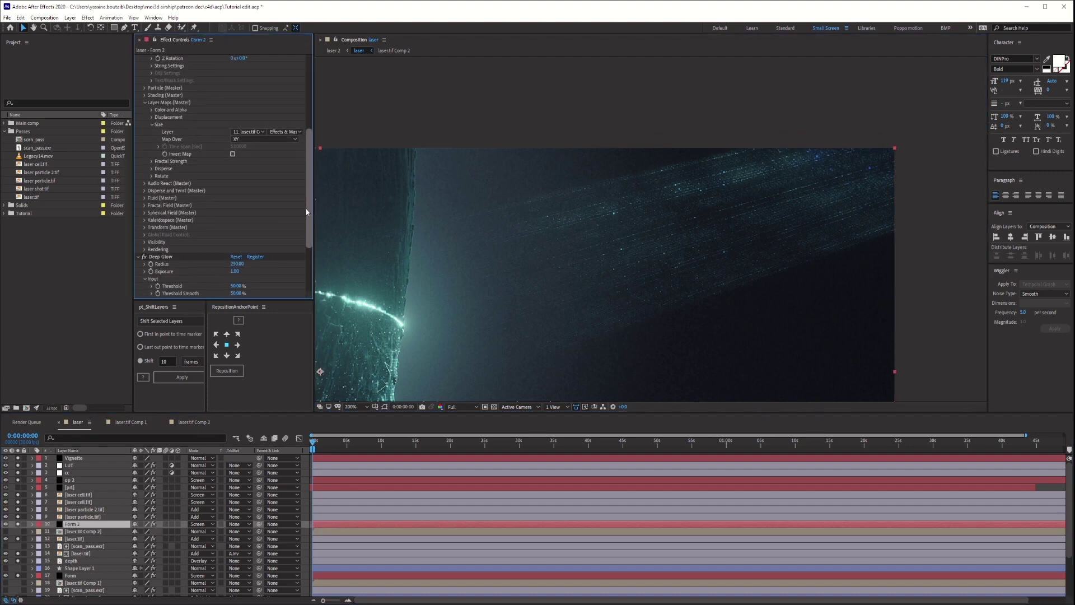
scroll(302, 212, "up", 3)
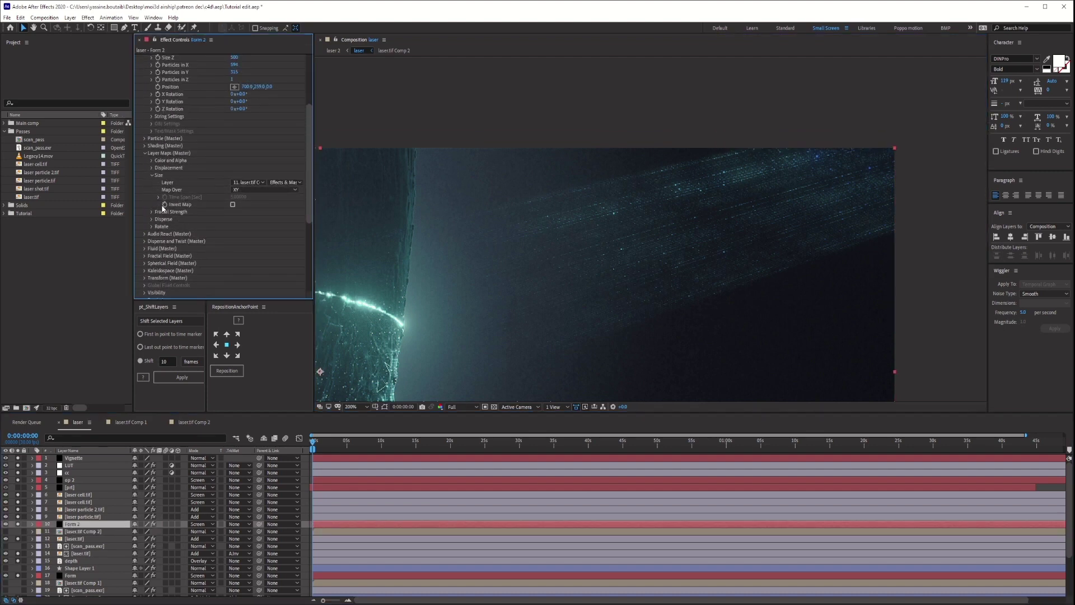
scroll(157, 202, "up", 2)
left_click(144, 178)
scroll(157, 201, "down", 3)
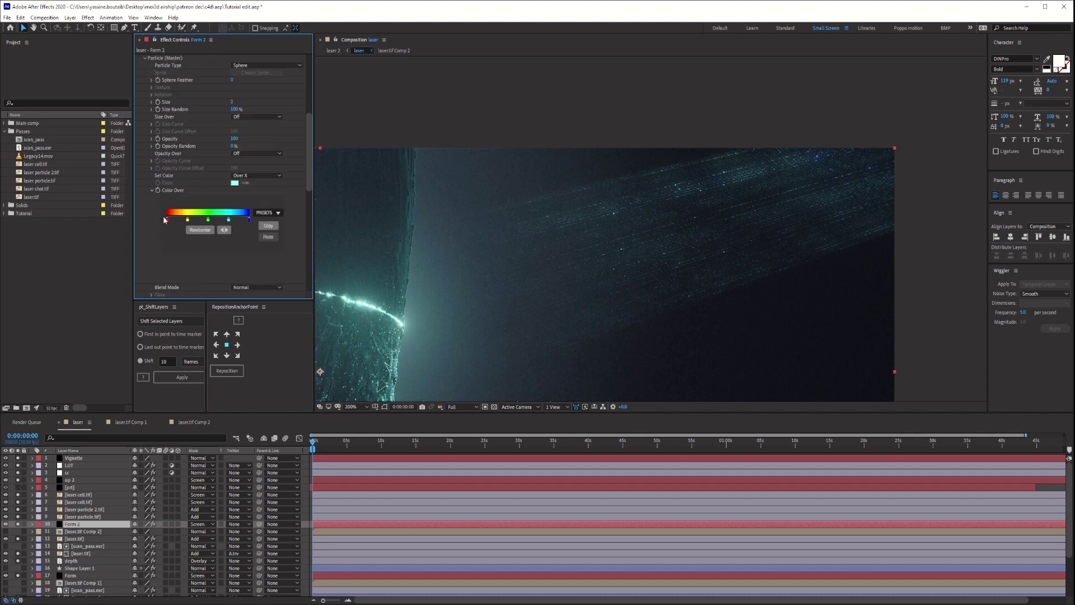
left_click(152, 190)
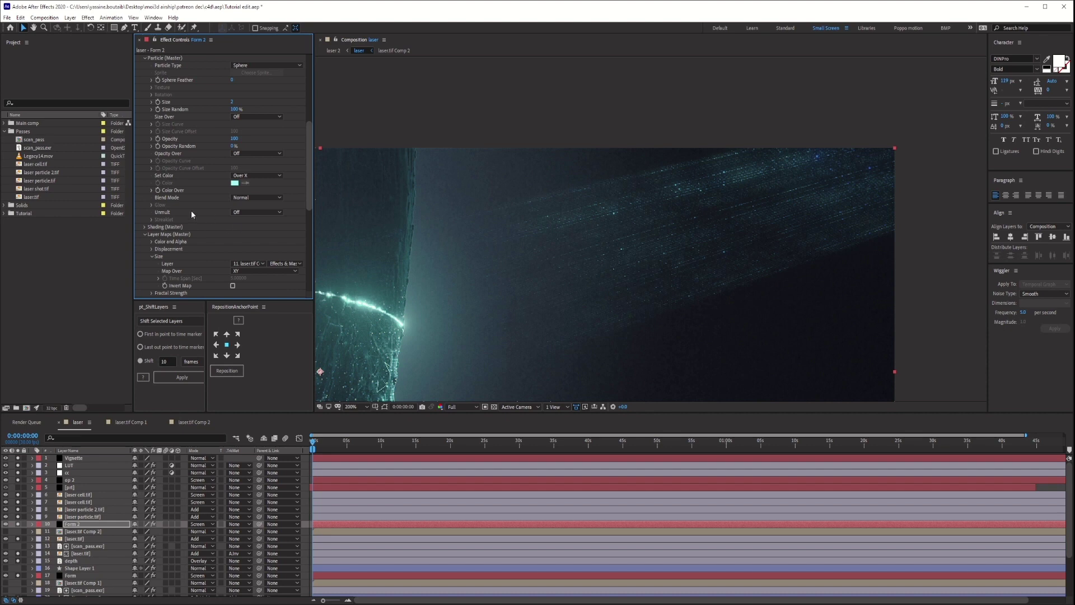
Step: Try the yellow-red-magenta and cyan-to-blue gradient presets, then revert to the original rainbow
left_click(151, 191)
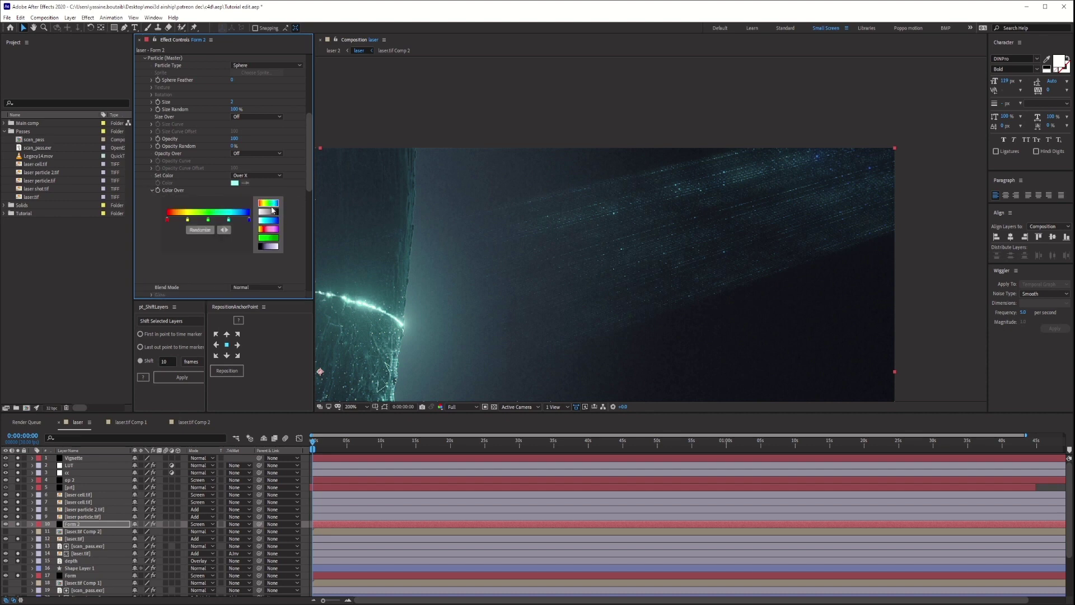
left_click(269, 230)
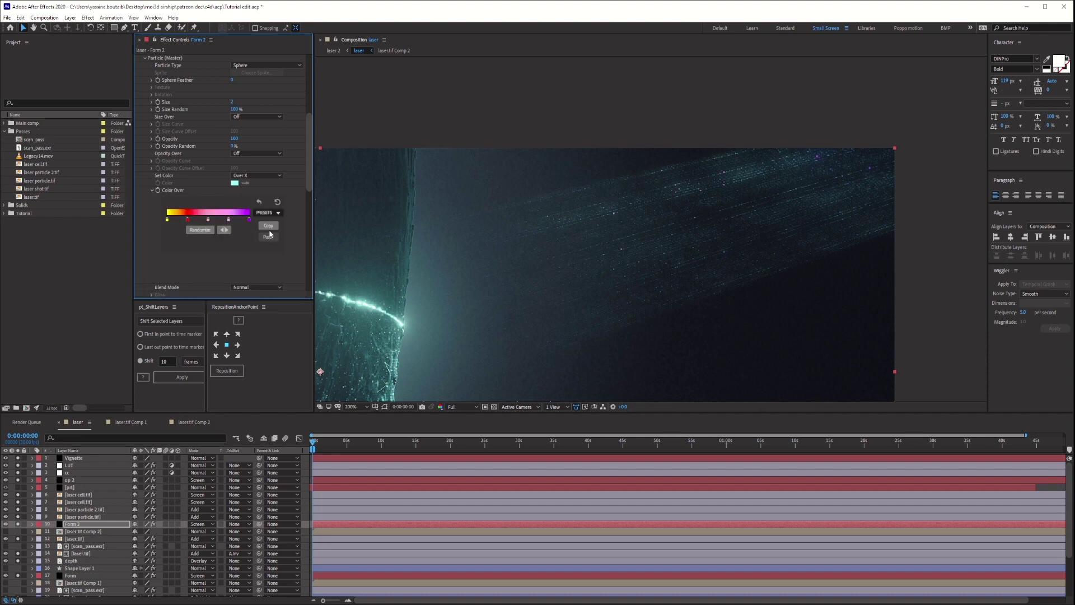
left_click(271, 216)
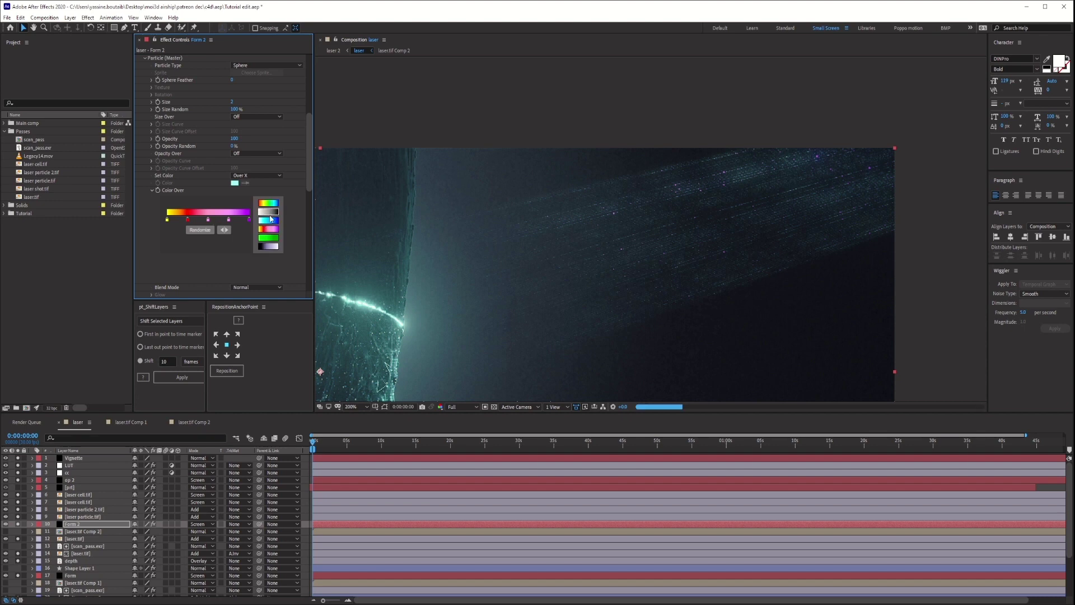
left_click(275, 226)
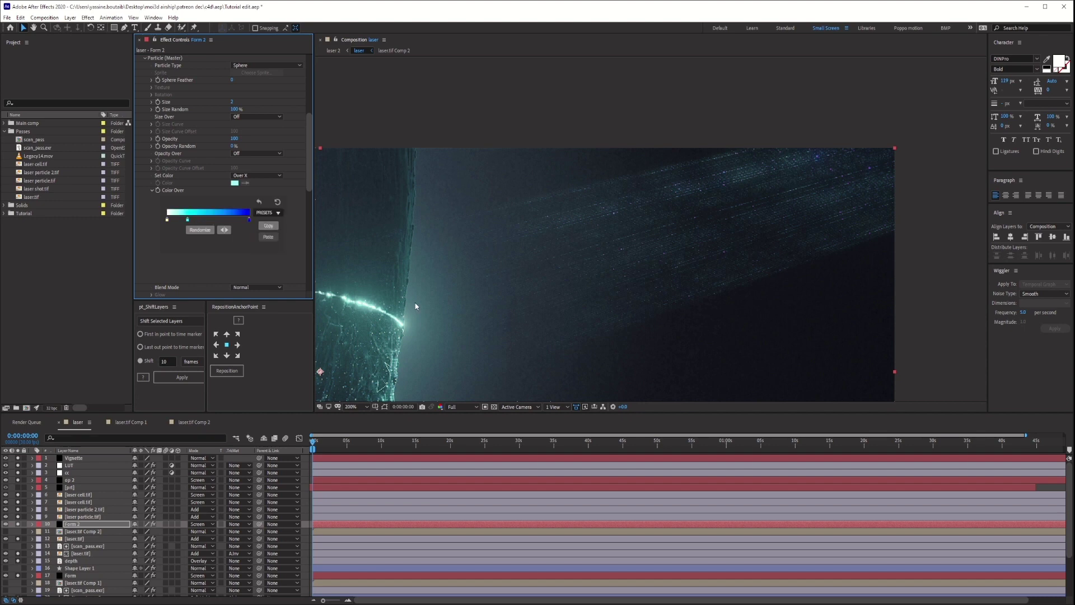
key("ctrl+z")
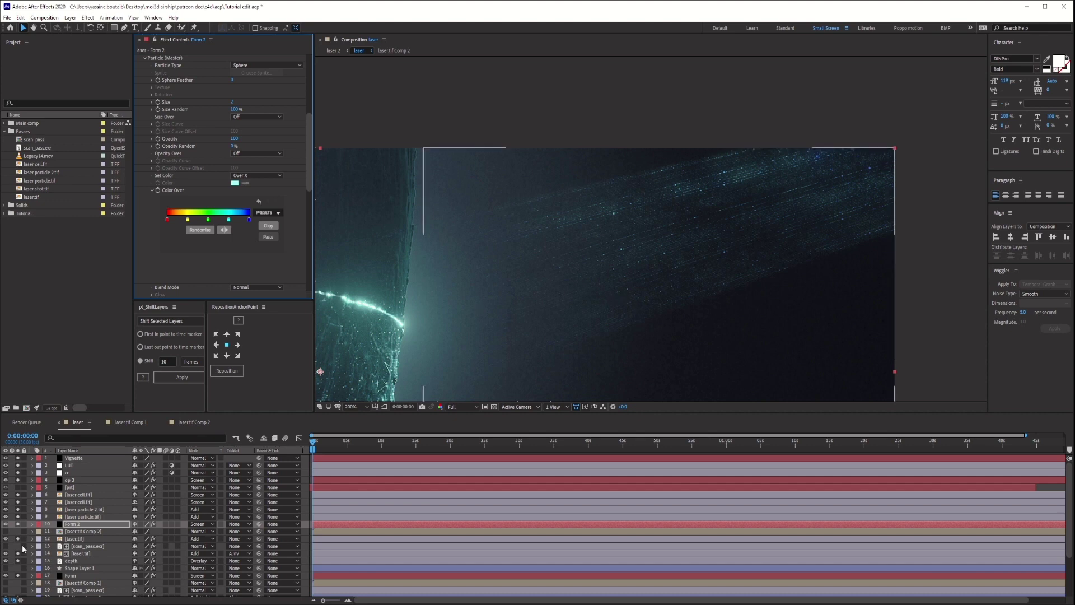
Step: Zoom out and pan the composition back into full view
scroll(25, 551, "down", 2)
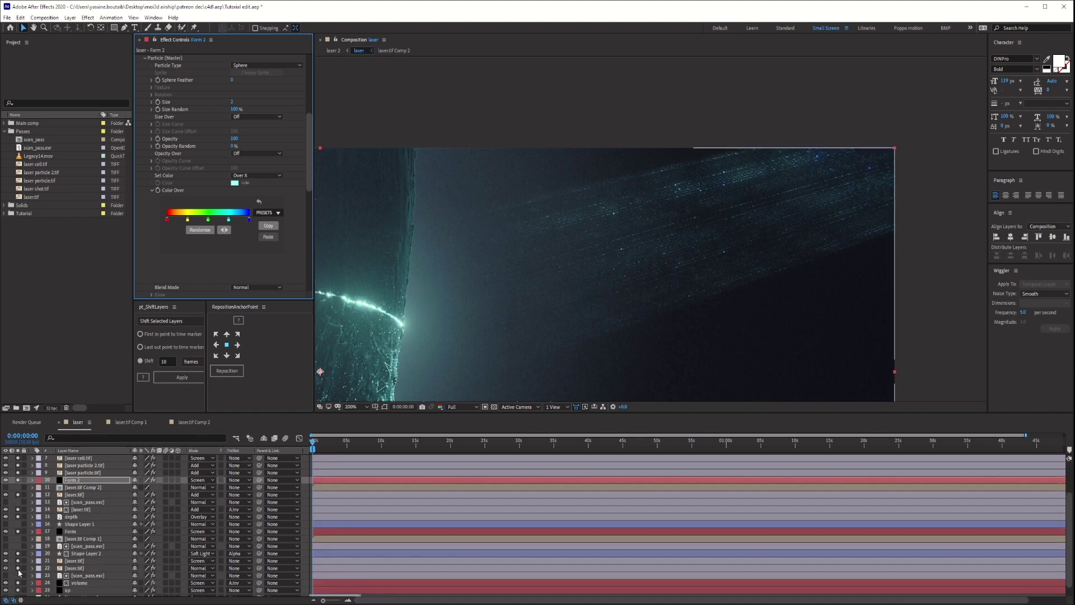
scroll(28, 538, "up", 2)
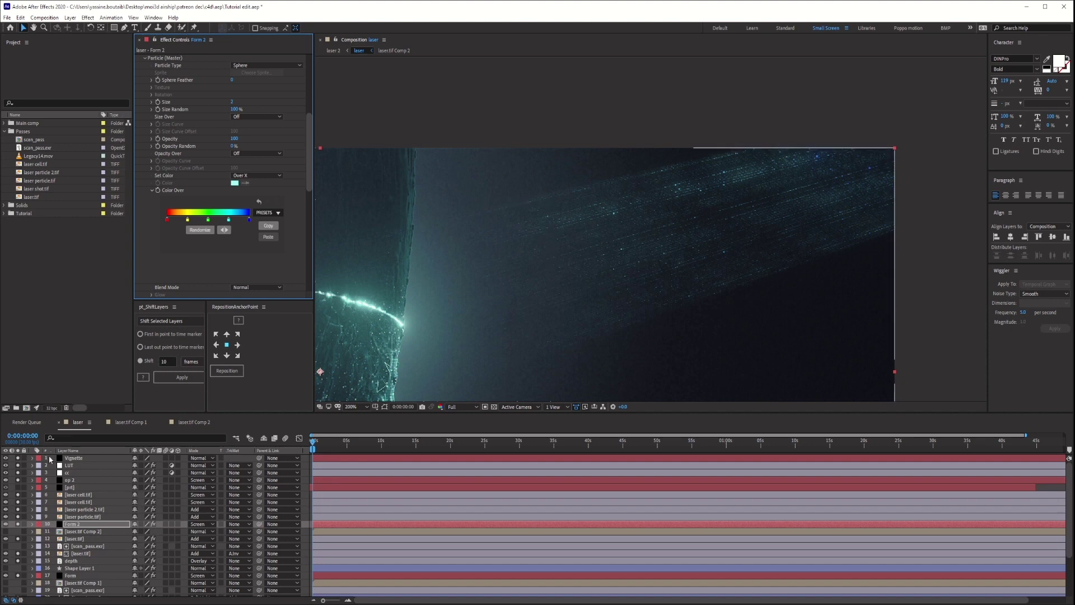
scroll(566, 344, "down", 1)
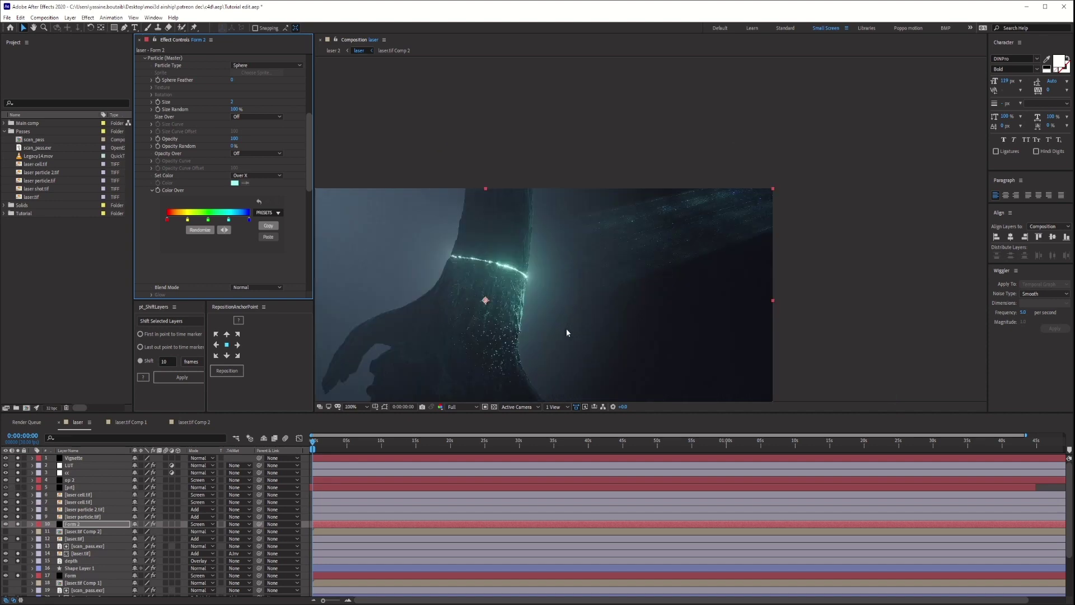
key("h")
left_click_drag(532, 318, 642, 278)
key("v")
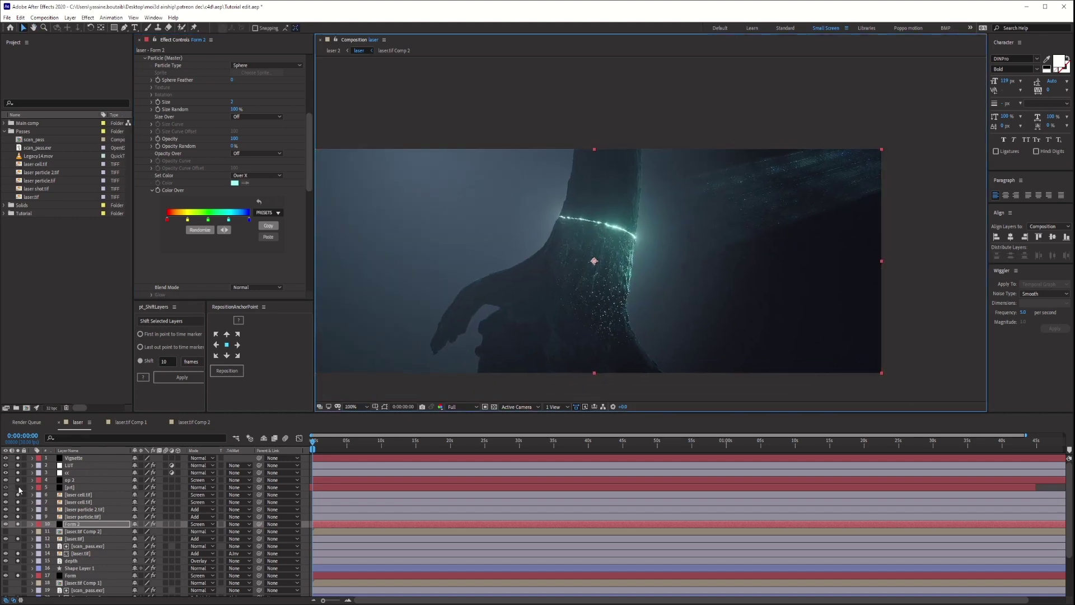
left_click(18, 488)
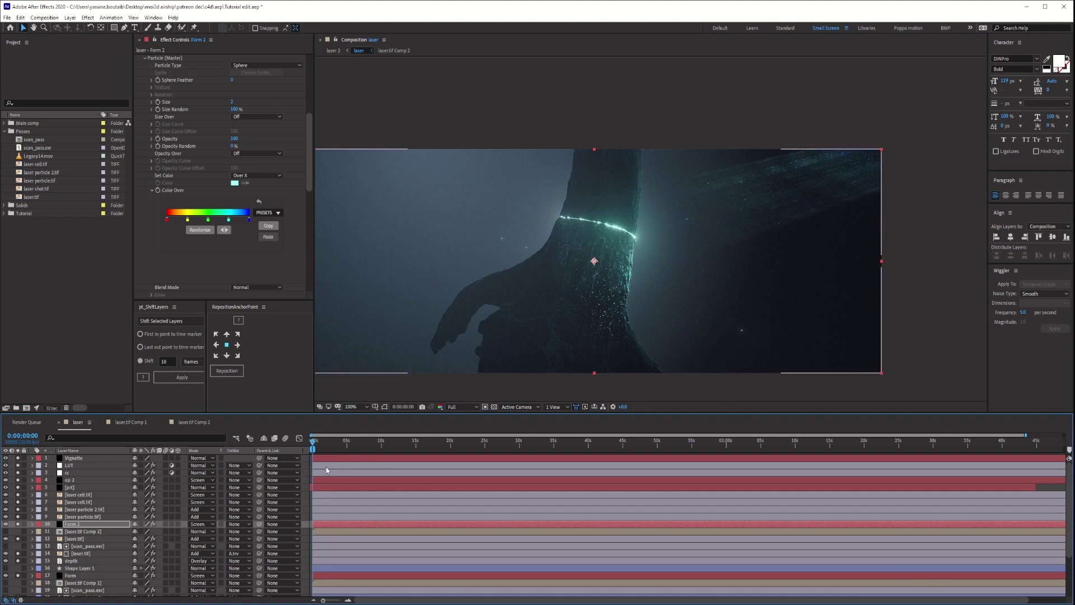
key("F2")
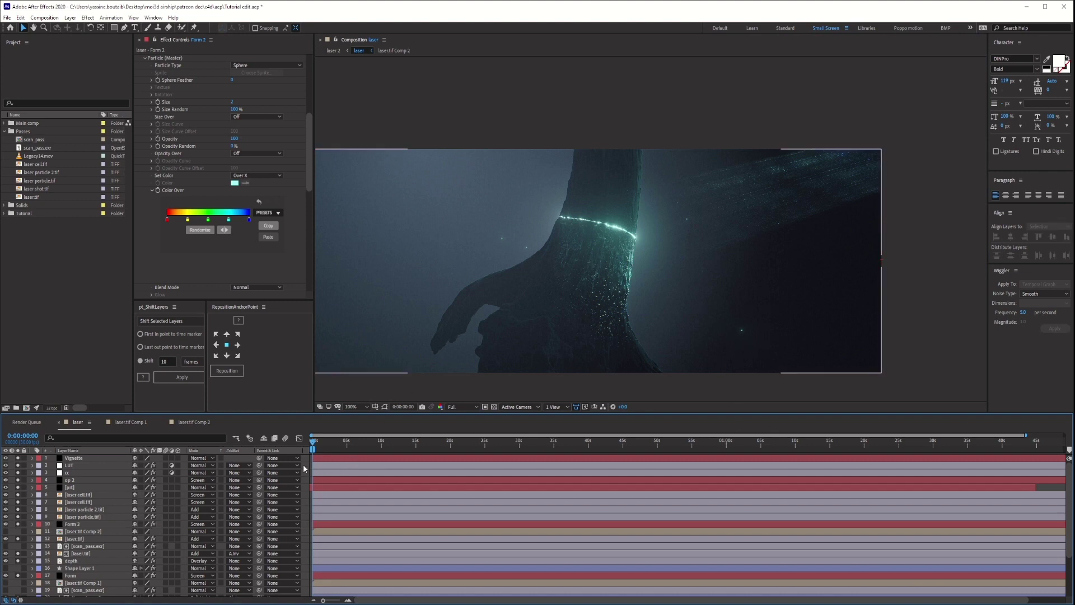